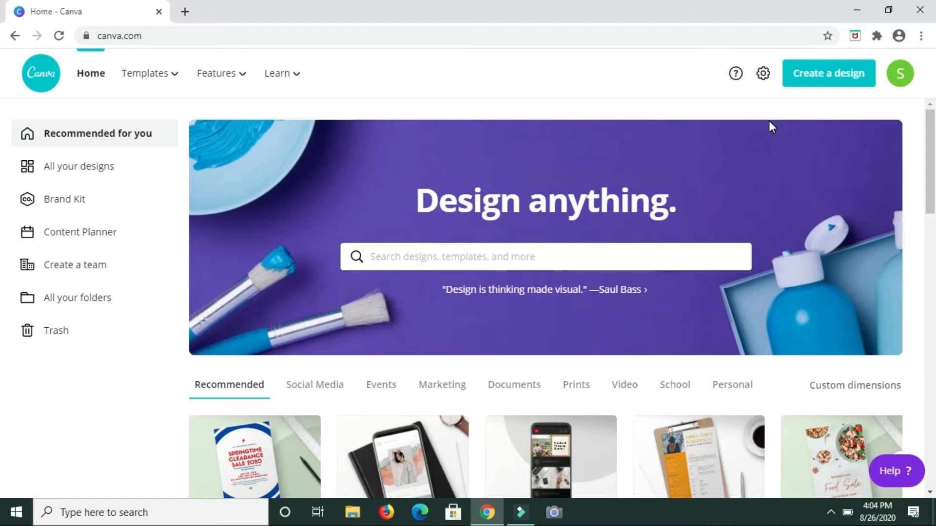
# - Create a new custom-size design 5.5 in wide and 4.25 in high
pyautogui.click(831, 84)
pyautogui.click(711, 147)
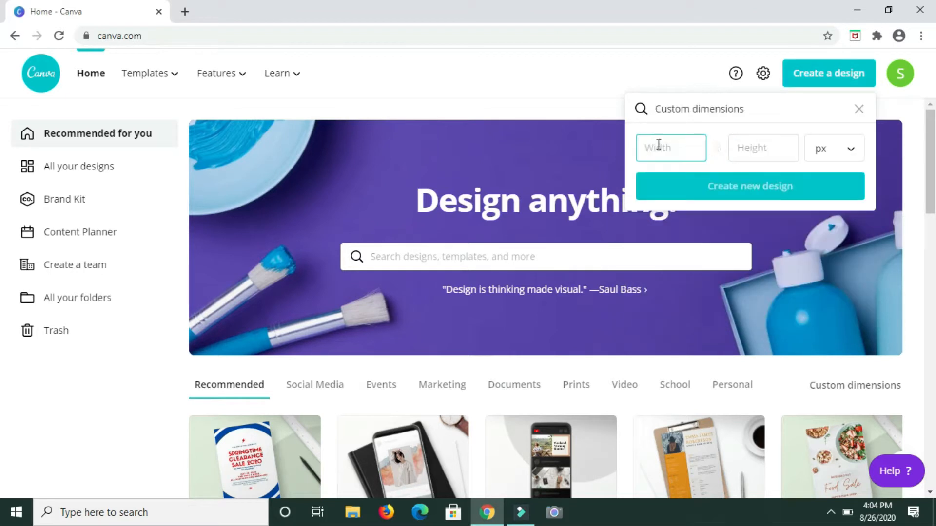
pyautogui.write('5')
pyautogui.click(854, 151)
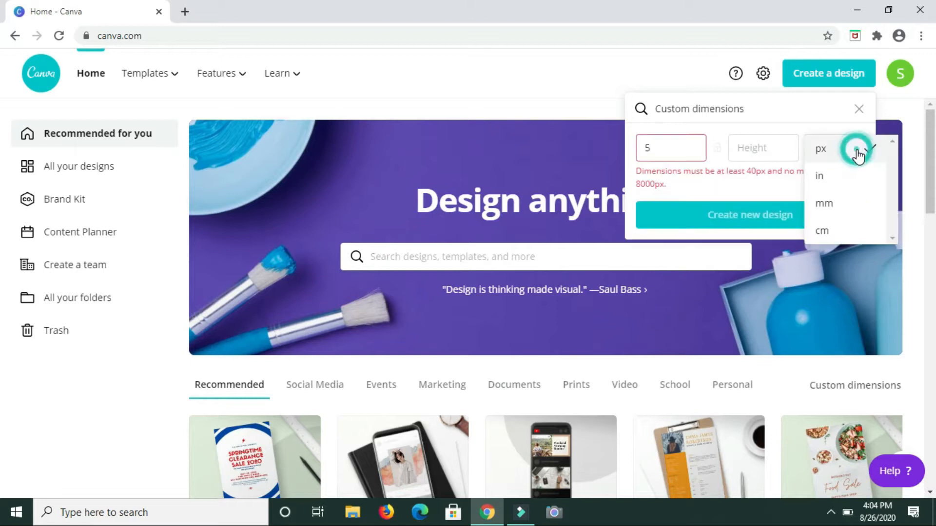
pyautogui.click(840, 181)
pyautogui.moveTo(693, 147); pyautogui.dragTo(632, 140)
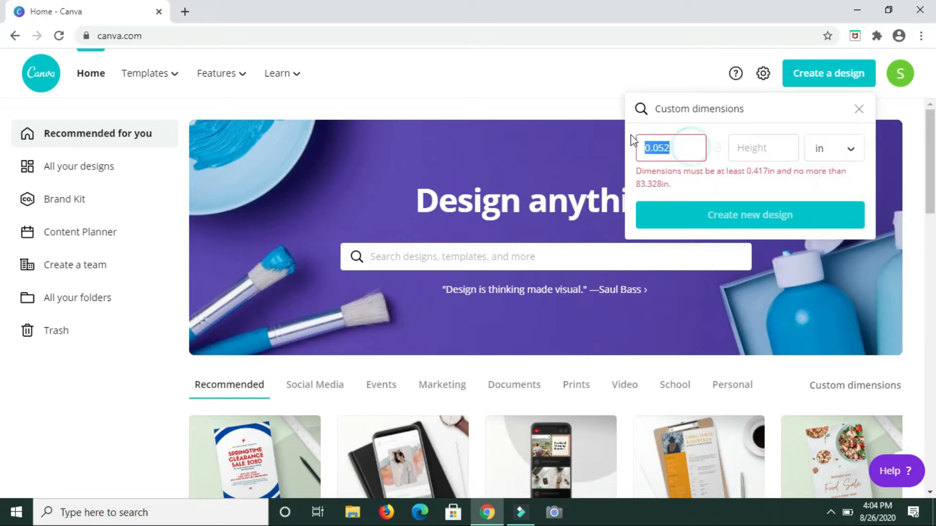
pyautogui.press('BackSpace')
pyautogui.write('5.5')
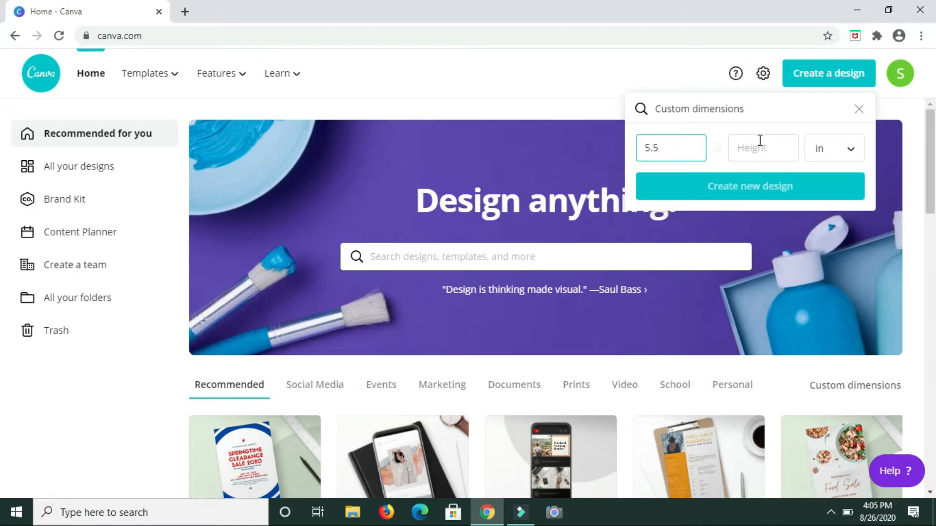
pyautogui.click(788, 147)
pyautogui.write('4.25')
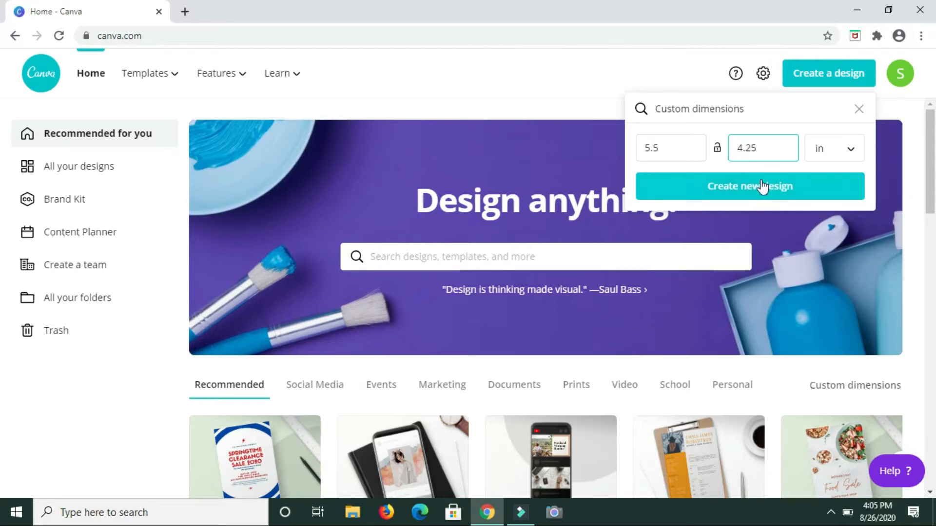
pyautogui.click(758, 195)
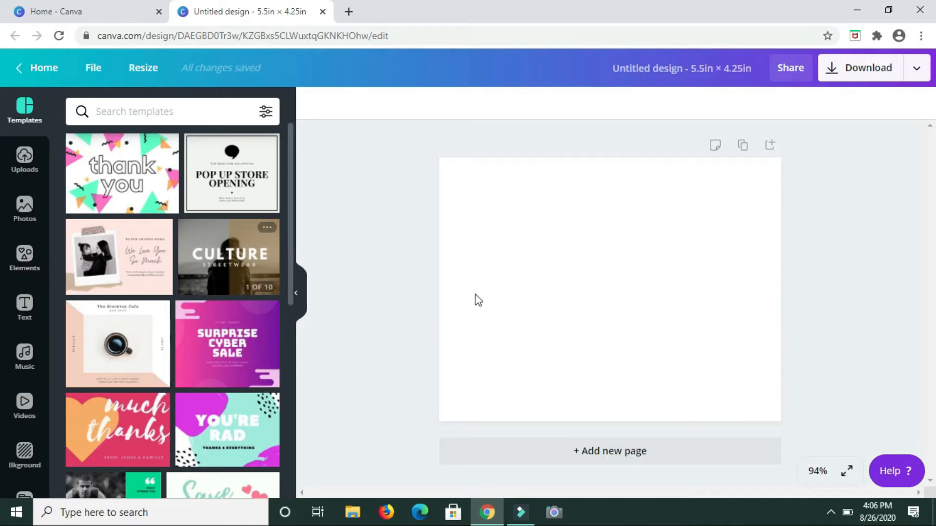
# - Add a plain solid line from the "lines" elements, tilt it diagonally and place it across the page's upper-left corner
pyautogui.click(298, 298)
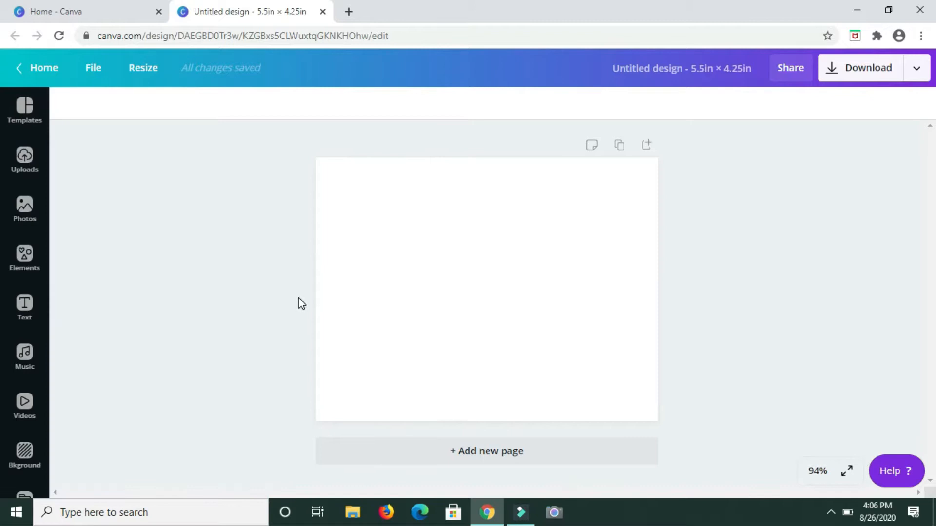
pyautogui.click(519, 250)
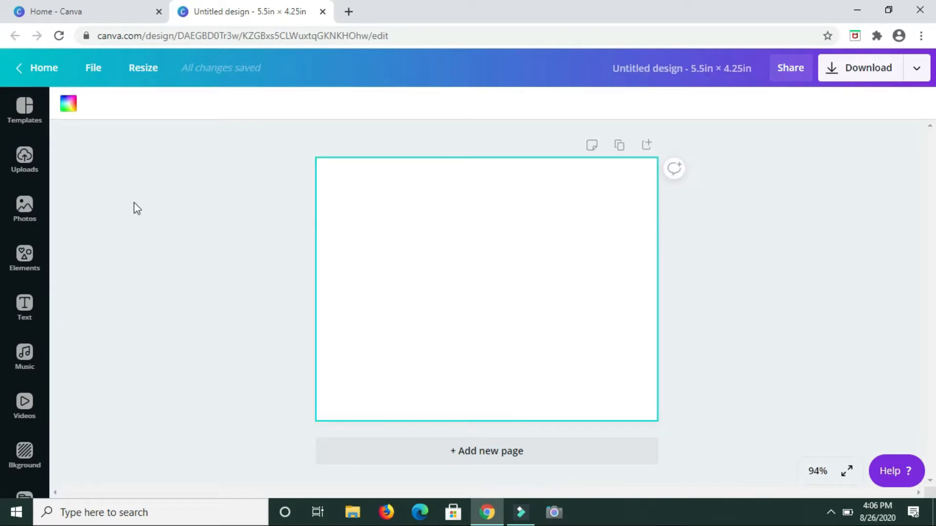
pyautogui.click(32, 266)
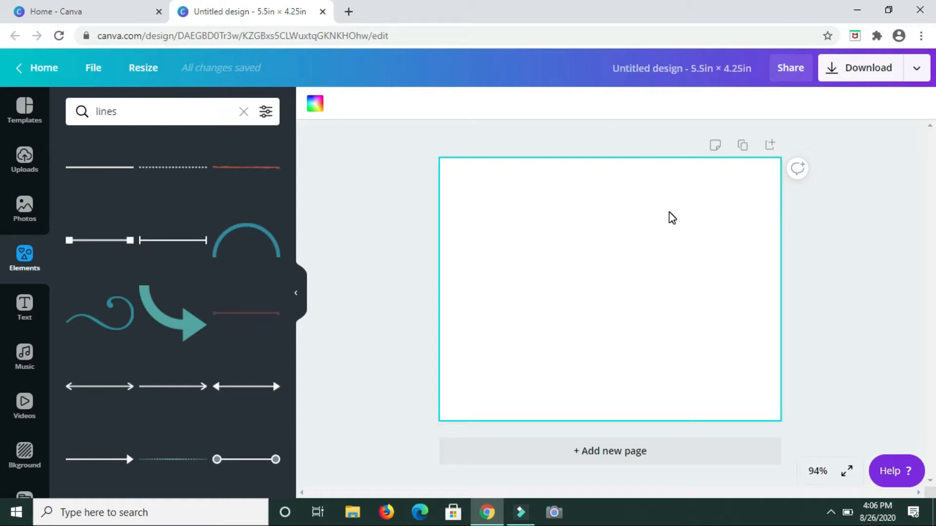
pyautogui.click(105, 174)
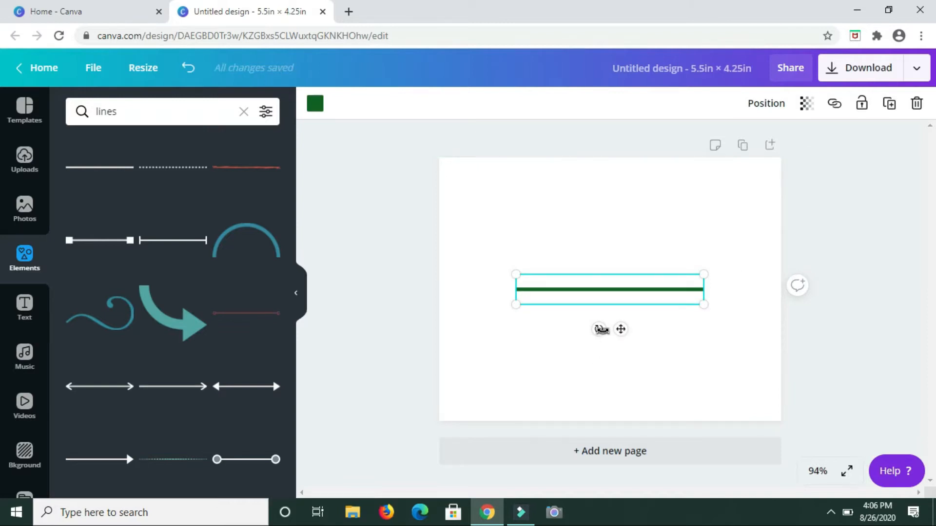
pyautogui.moveTo(600, 329); pyautogui.dragTo(628, 316)
pyautogui.click(297, 299)
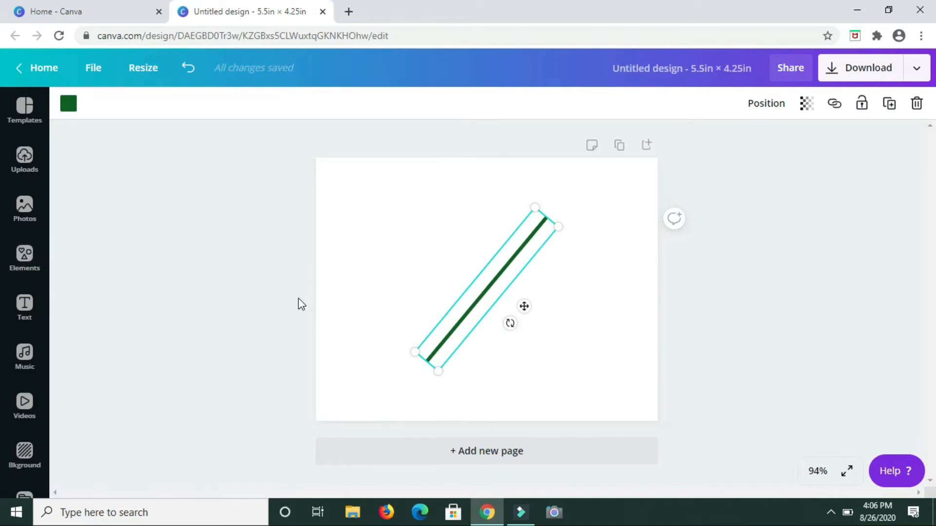
pyautogui.moveTo(492, 282); pyautogui.dragTo(381, 225)
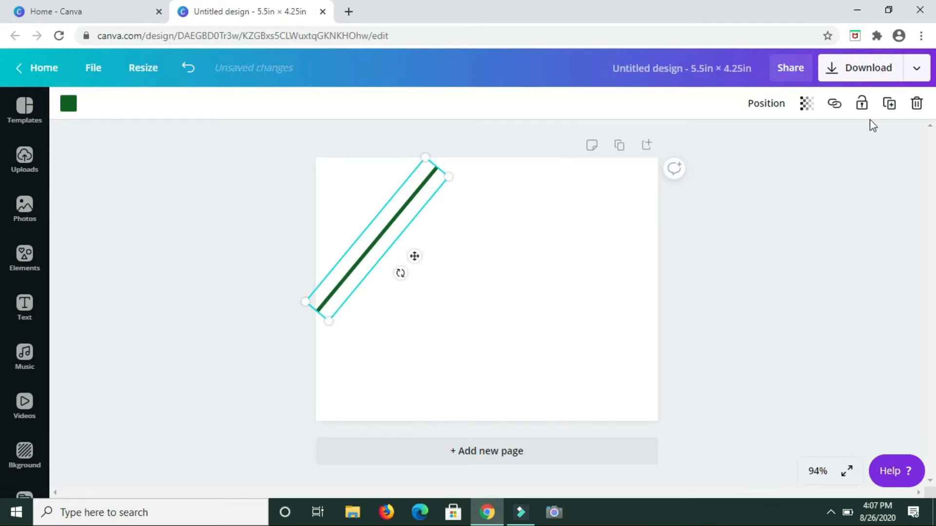
# - Duplicate the diagonal line, shorten the copy to about half its length and place it nearer the upper-left corner
pyautogui.click(887, 111)
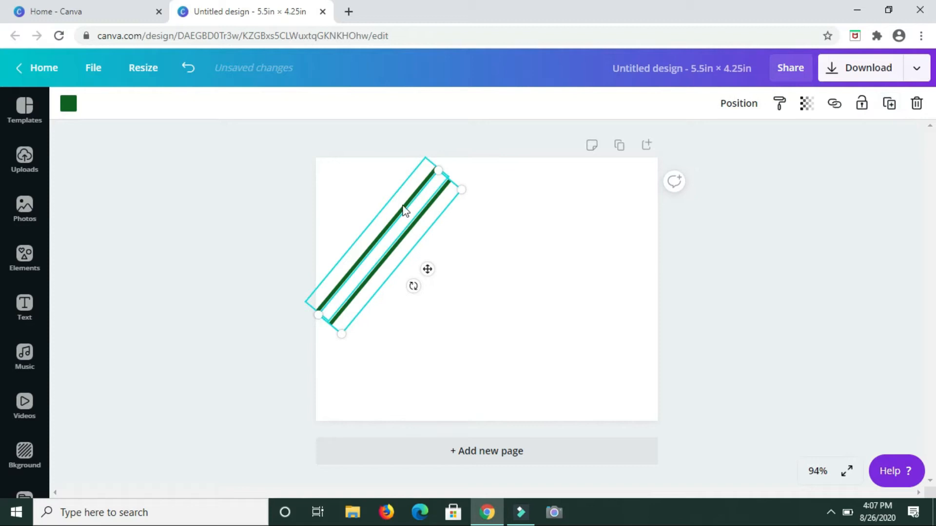
pyautogui.click(412, 231)
pyautogui.moveTo(434, 249); pyautogui.dragTo(460, 252)
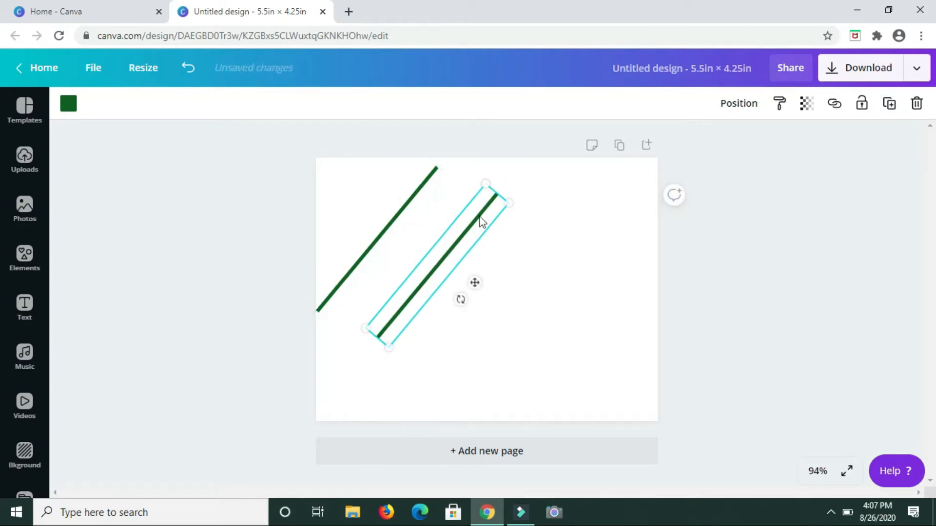
pyautogui.moveTo(496, 196); pyautogui.dragTo(423, 271)
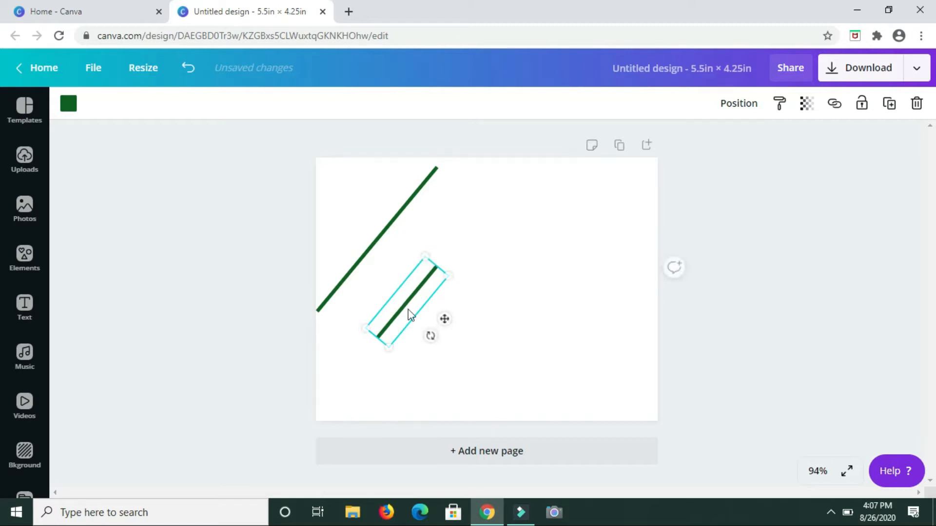
pyautogui.moveTo(408, 312); pyautogui.dragTo(344, 202)
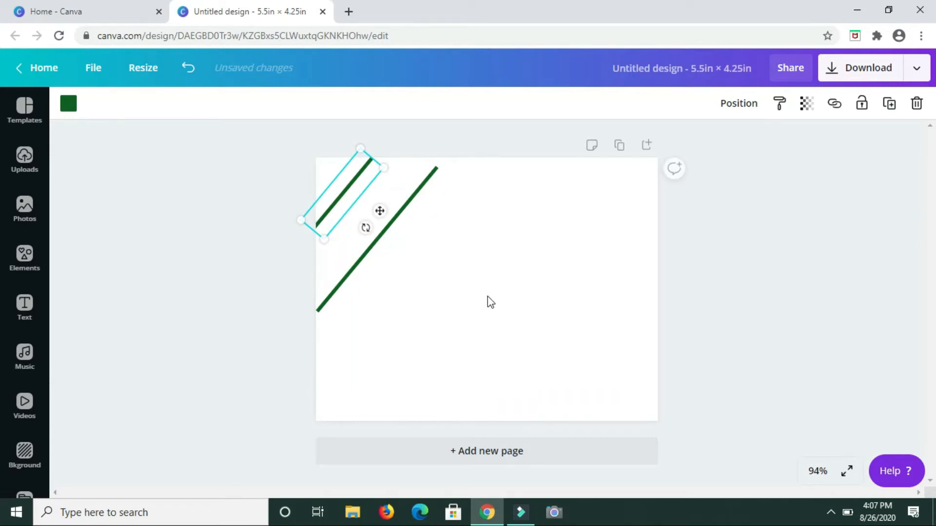
# - Duplicate the long diagonal line and fit a slightly shortened copy between the two existing lines
pyautogui.click(404, 202)
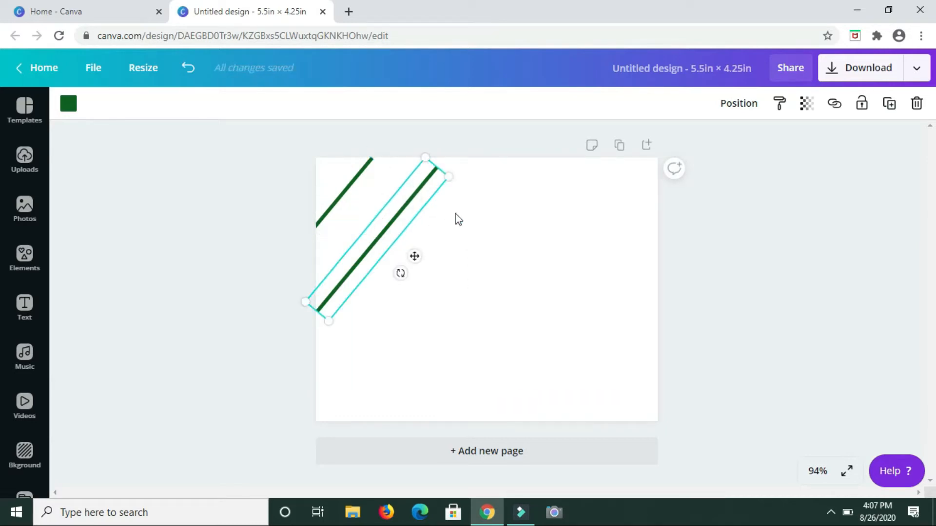
pyautogui.click(889, 104)
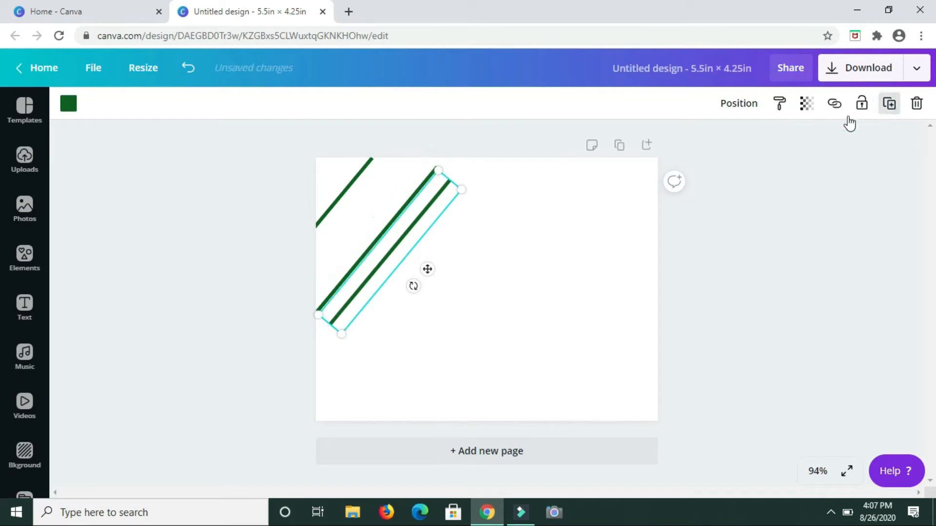
pyautogui.moveTo(449, 181); pyautogui.dragTo(415, 220)
pyautogui.moveTo(388, 255); pyautogui.dragTo(373, 208)
pyautogui.moveTo(397, 177); pyautogui.dragTo(408, 162)
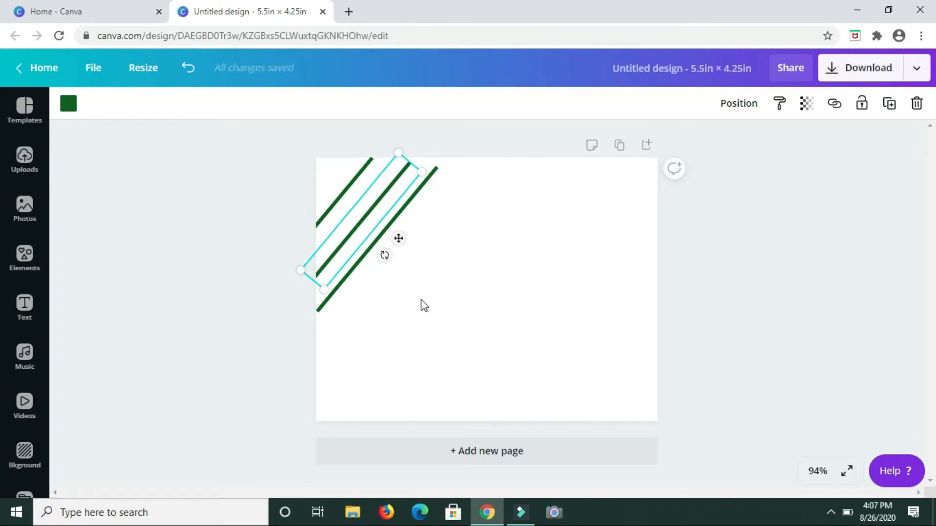
pyautogui.click(427, 304)
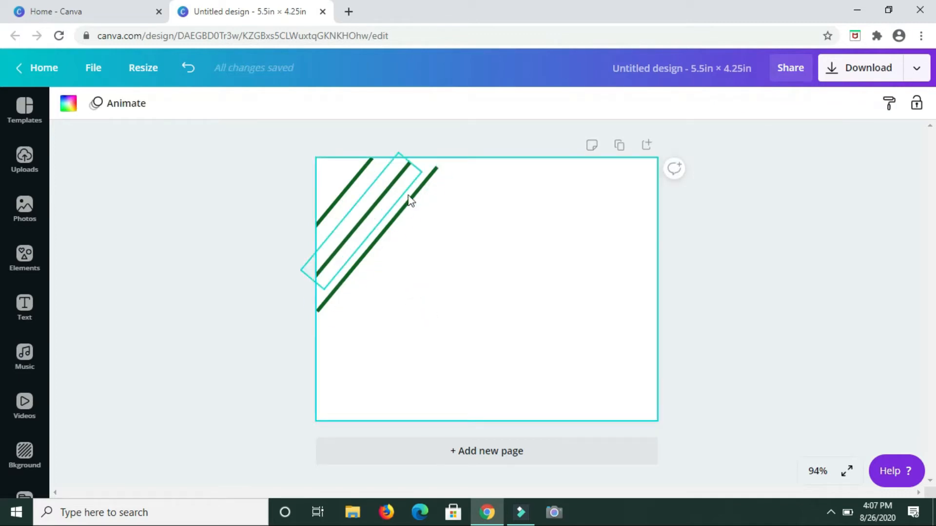
# - Extend the middle and the longest diagonal lines so their upper ends reach the page's top edge
pyautogui.click(363, 169)
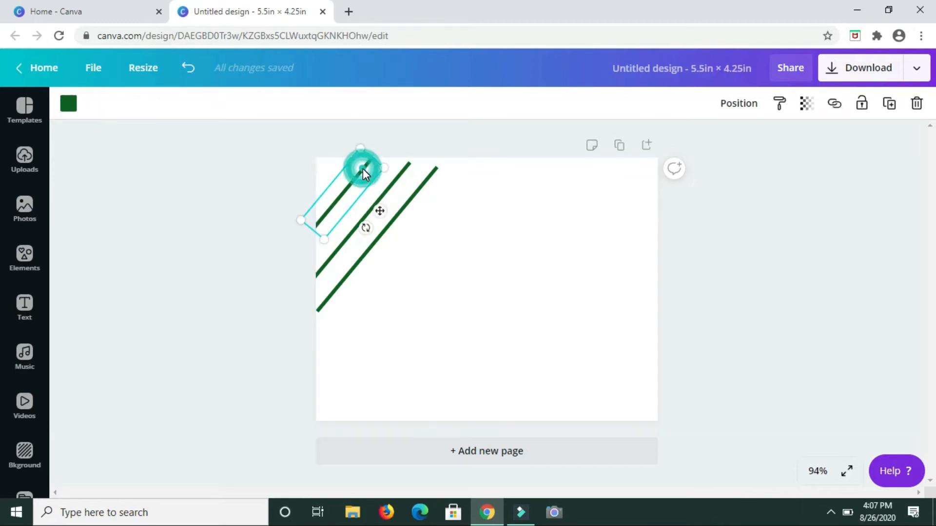
pyautogui.click(451, 235)
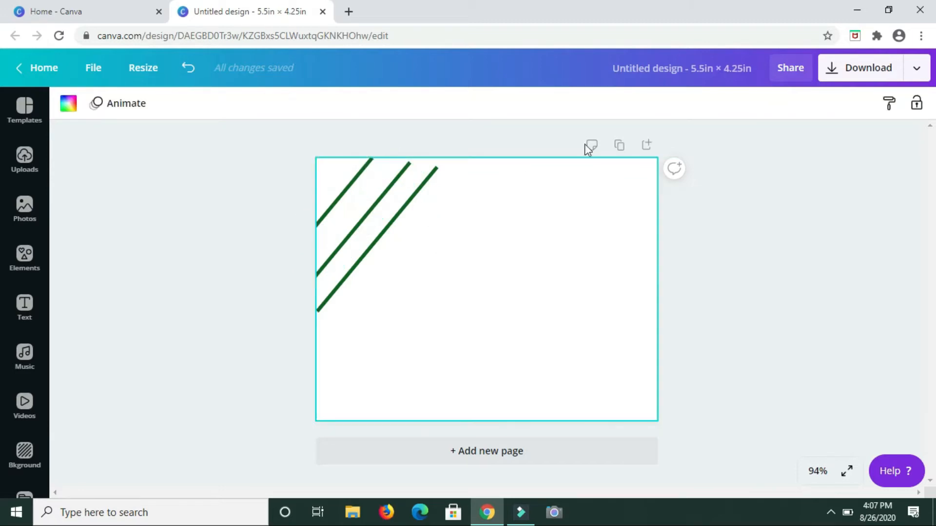
pyautogui.click(411, 176)
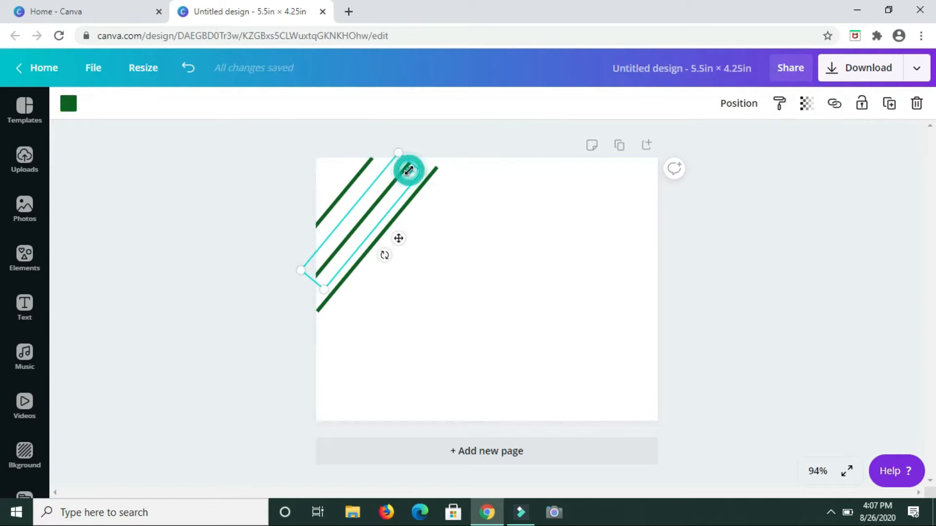
pyautogui.moveTo(410, 163); pyautogui.dragTo(416, 156)
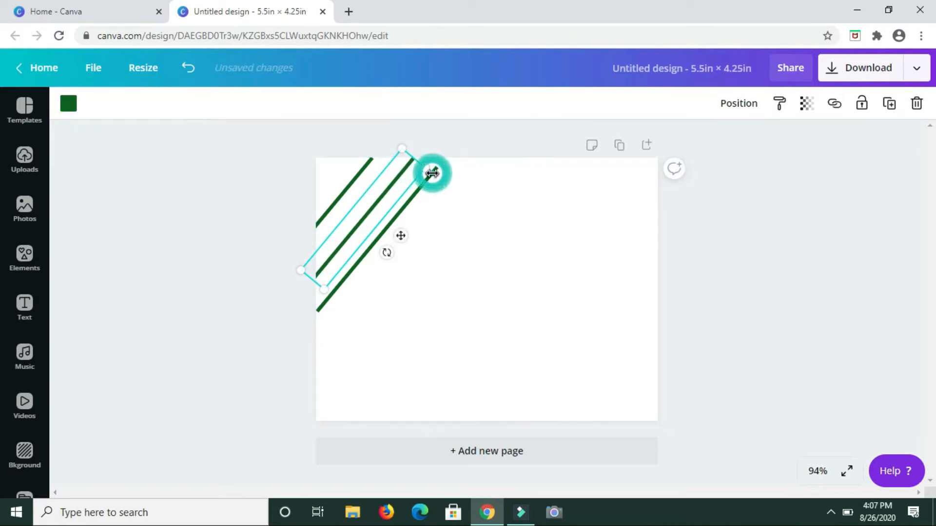
pyautogui.click(425, 195)
pyautogui.moveTo(437, 165); pyautogui.dragTo(444, 157)
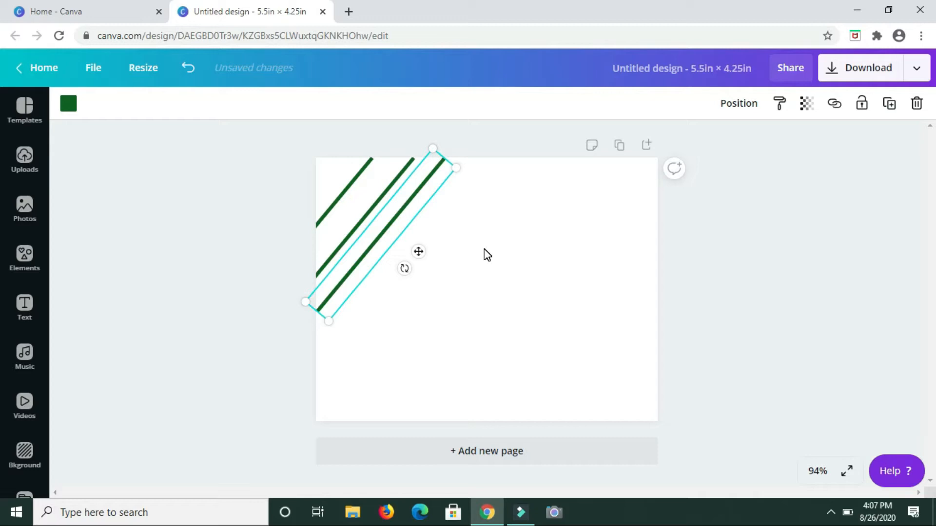
pyautogui.click(469, 244)
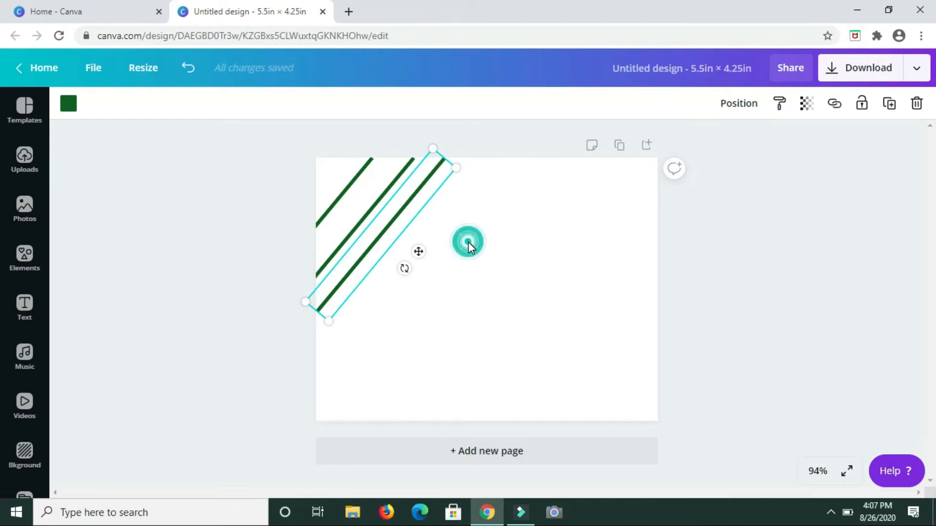
# - Add a fourth diagonal line by duplicating the longest one, shorten it and space the four lines evenly across the upper-left corner
pyautogui.click(416, 200)
pyautogui.click(890, 104)
pyautogui.moveTo(456, 171); pyautogui.dragTo(424, 221)
pyautogui.moveTo(384, 263); pyautogui.dragTo(413, 202)
pyautogui.click(595, 293)
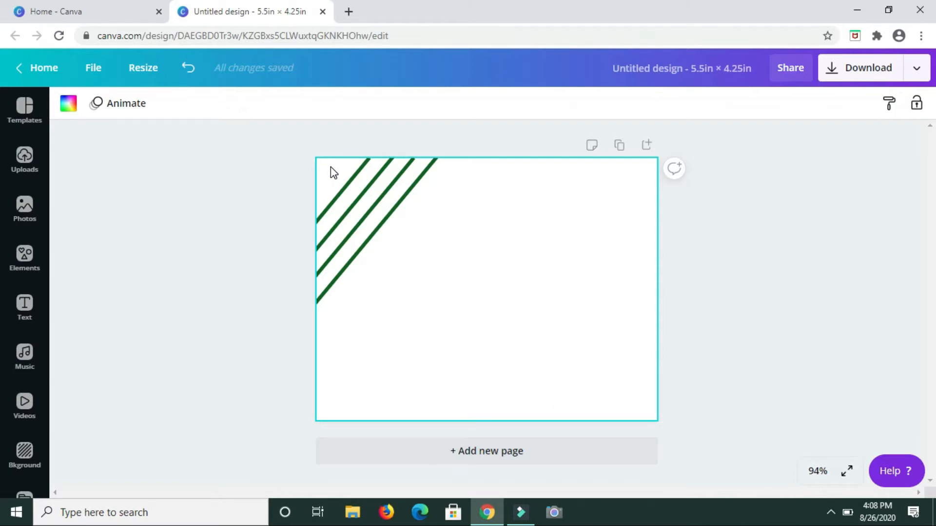
# - Group the four diagonal lines and place a rotated duplicate of the group across the page's lower-right corner
pyautogui.moveTo(328, 163); pyautogui.dragTo(402, 250)
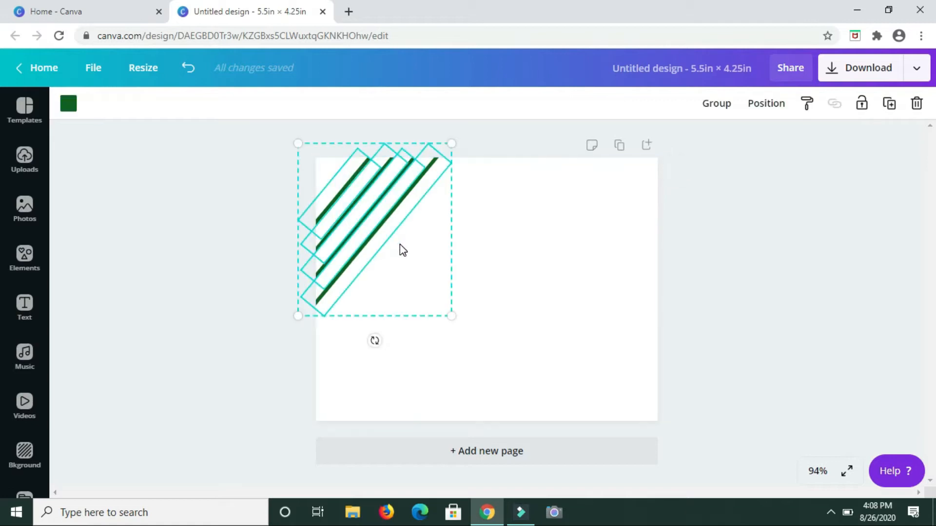
pyautogui.click(708, 103)
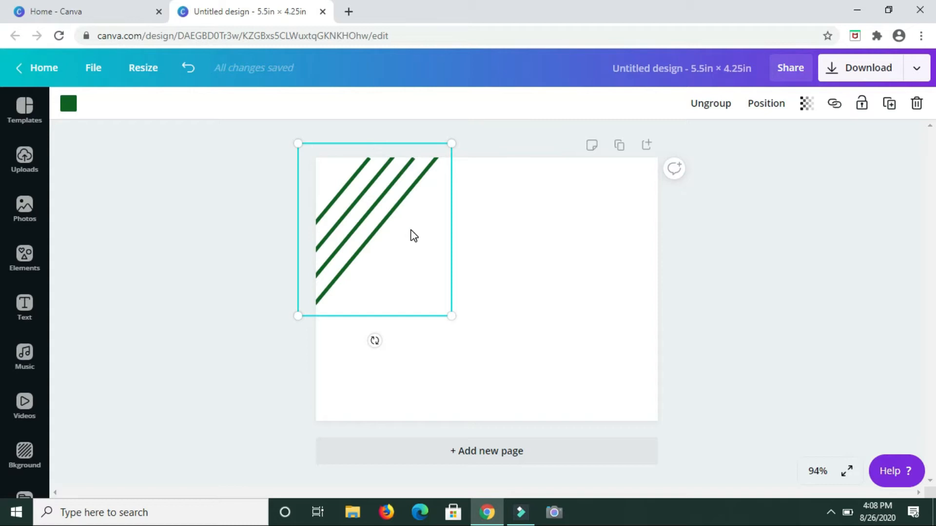
pyautogui.click(891, 104)
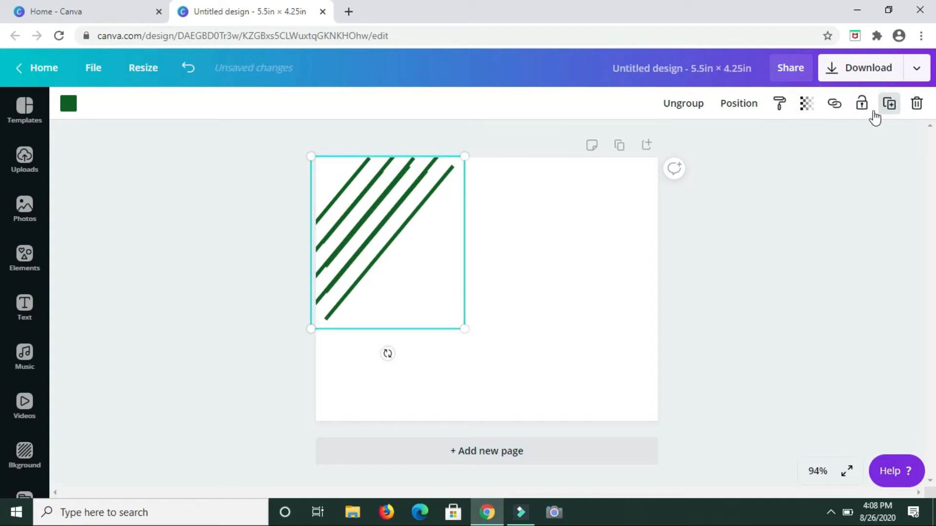
pyautogui.moveTo(413, 243); pyautogui.dragTo(613, 352)
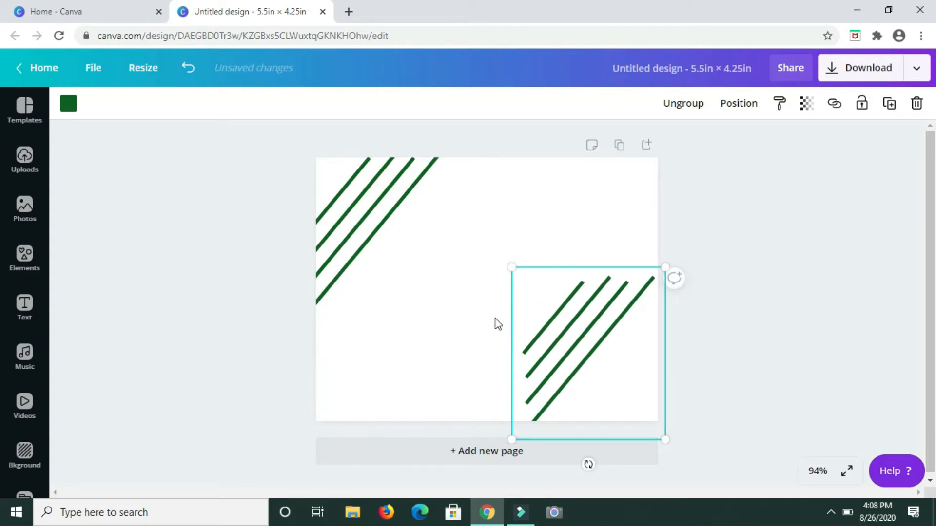
pyautogui.moveTo(590, 464); pyautogui.dragTo(587, 310)
pyautogui.click(582, 308)
pyautogui.click(481, 247)
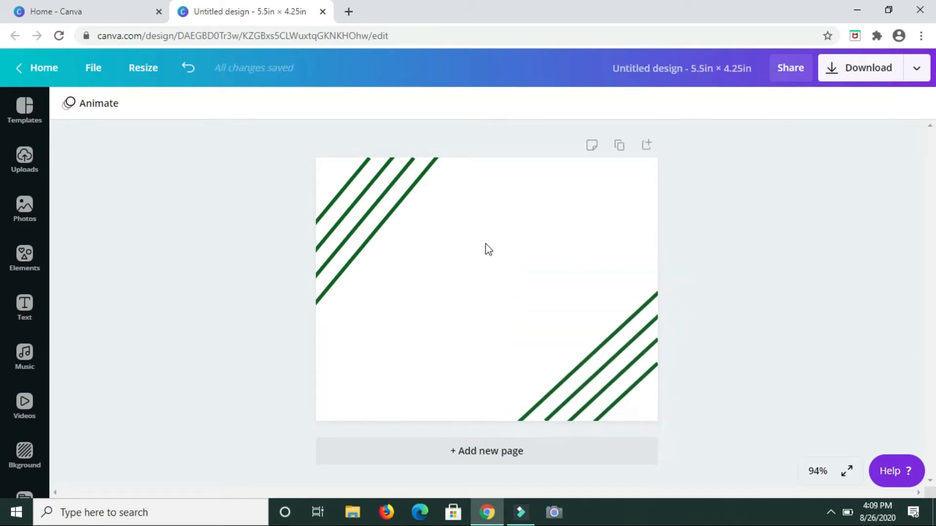
# - Recolour the upper-left line group with the orchid pink from the EBOOK SOCIAL MEDIA KIT palette
pyautogui.moveTo(457, 226); pyautogui.dragTo(330, 187)
pyautogui.click(69, 104)
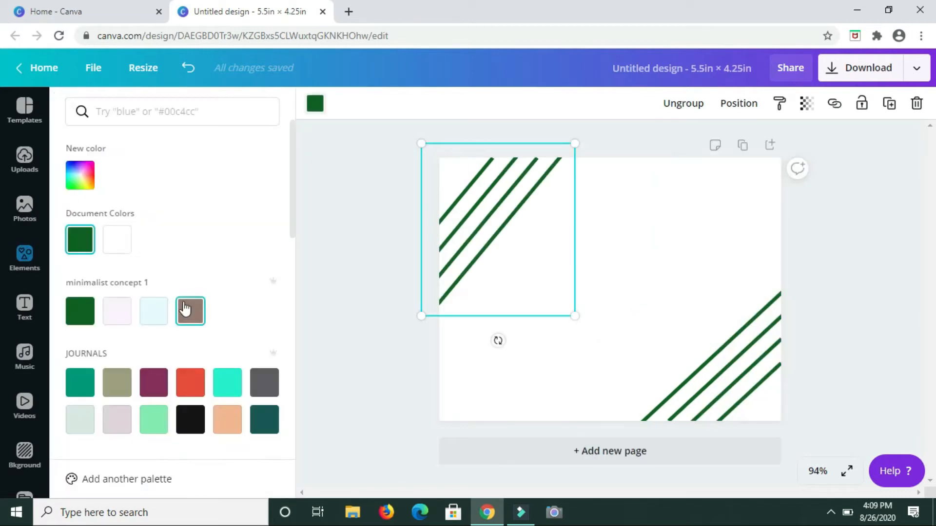
pyautogui.scroll(-4, 184, 308)
pyautogui.scroll(3, 183, 302)
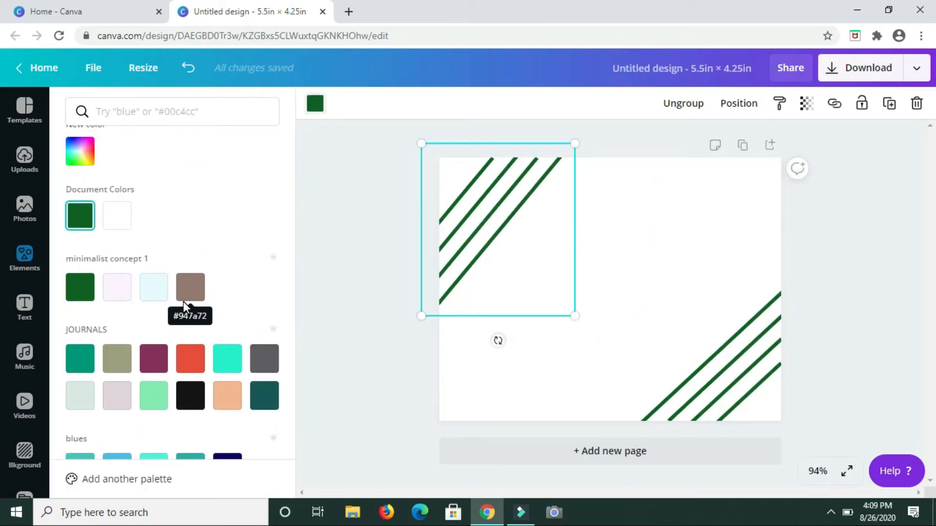
pyautogui.scroll(-5, 248, 292)
pyautogui.scroll(-2, 252, 293)
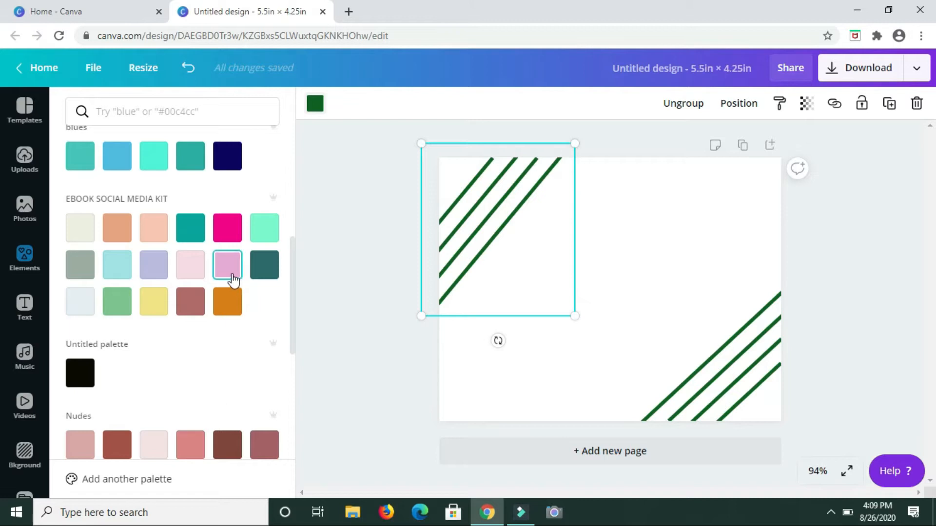
pyautogui.click(232, 278)
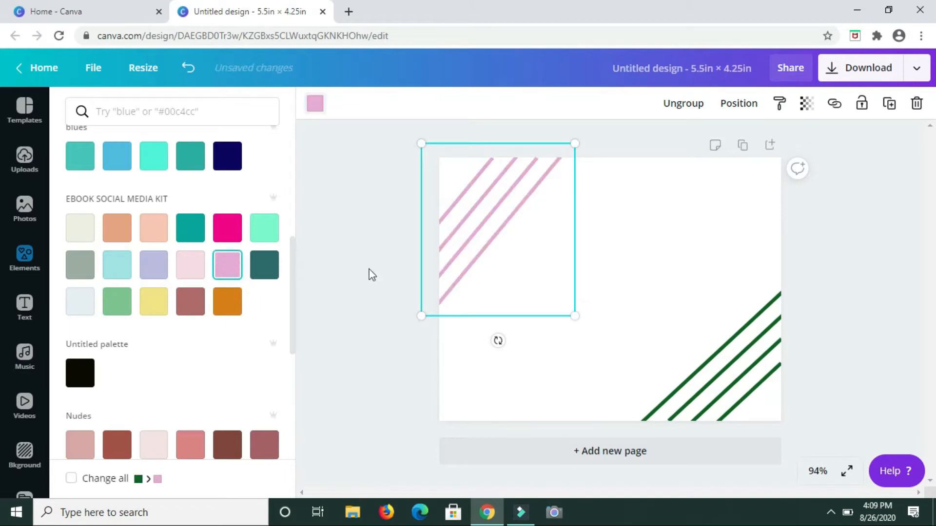
# - Recolour the lower-right line group with the same orchid pink from the document colours
pyautogui.click(731, 382)
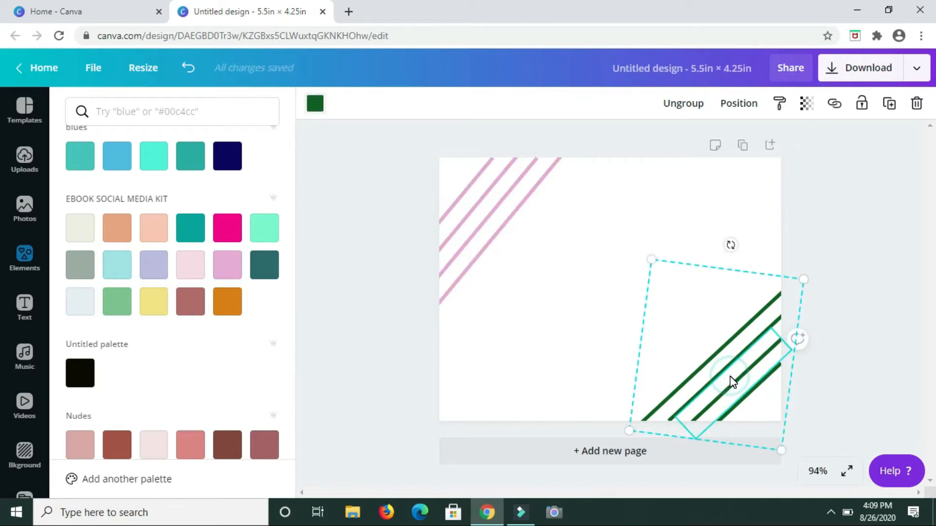
pyautogui.click(714, 200)
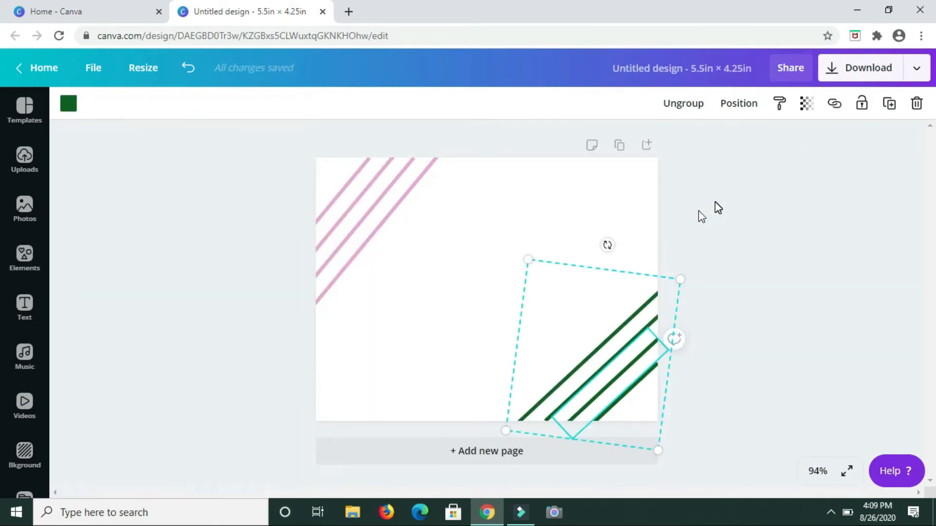
pyautogui.click(494, 286)
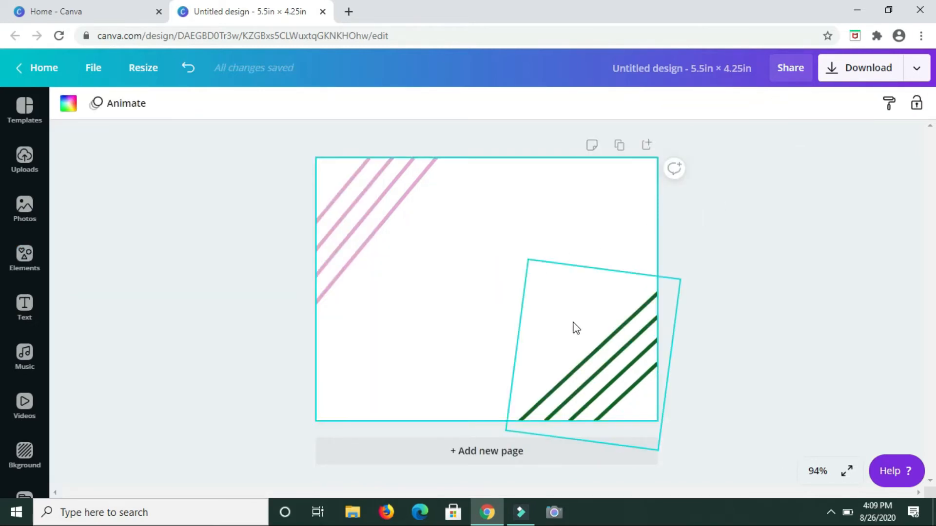
pyautogui.moveTo(572, 322)
pyautogui.mouseDown()
pyautogui.moveTo(619, 375)
pyautogui.moveTo(569, 324)
pyautogui.moveTo(576, 326)
pyautogui.mouseUp()
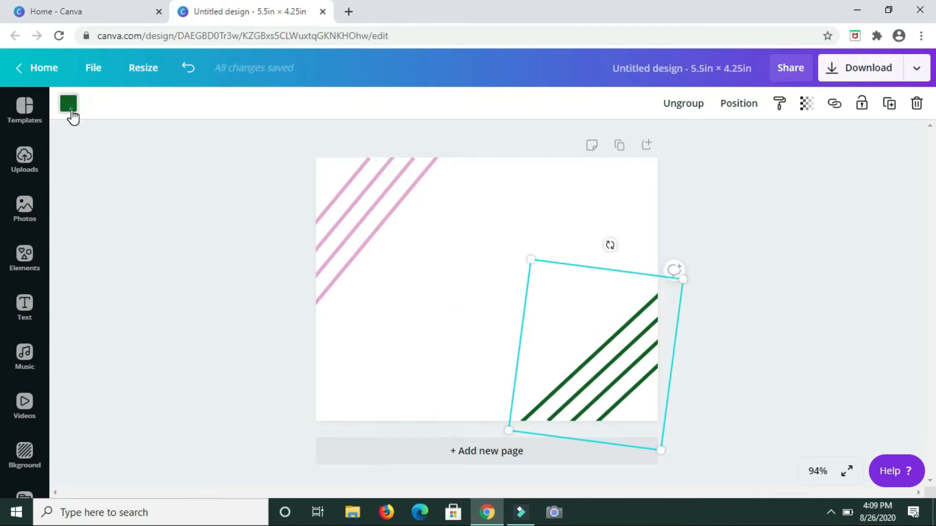
pyautogui.click(70, 115)
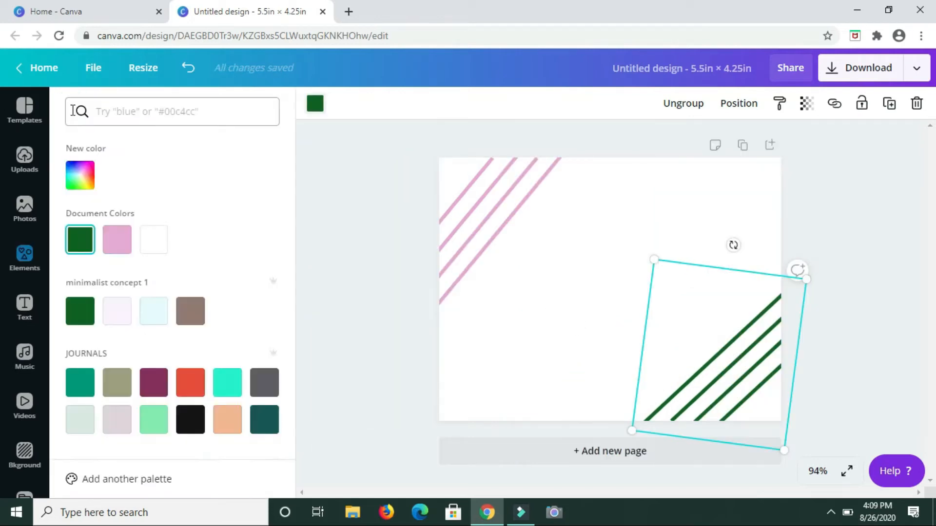
pyautogui.click(118, 240)
pyautogui.click(692, 199)
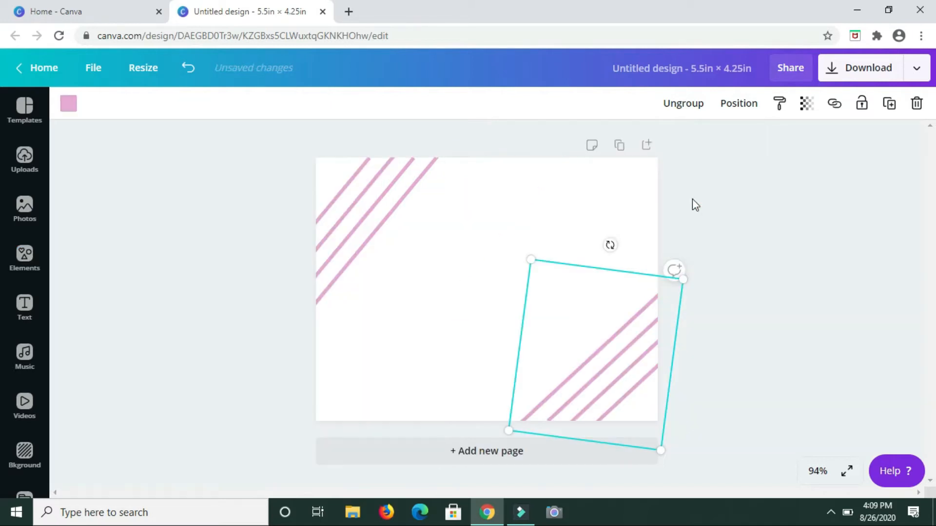
# - Try the greyish pink from the JOURNALS palette as page background, and set it to the pale lavender from the minimalist concept 1 palette
pyautogui.click(607, 212)
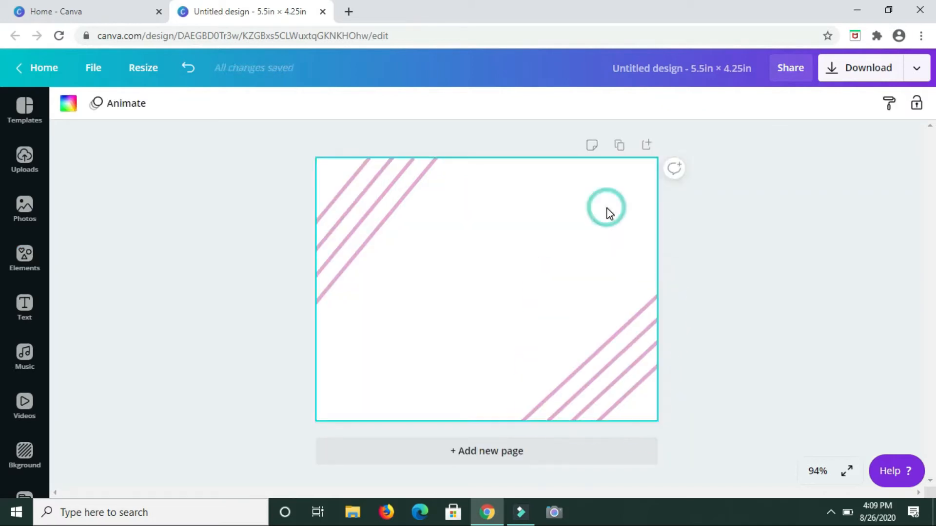
pyautogui.click(68, 103)
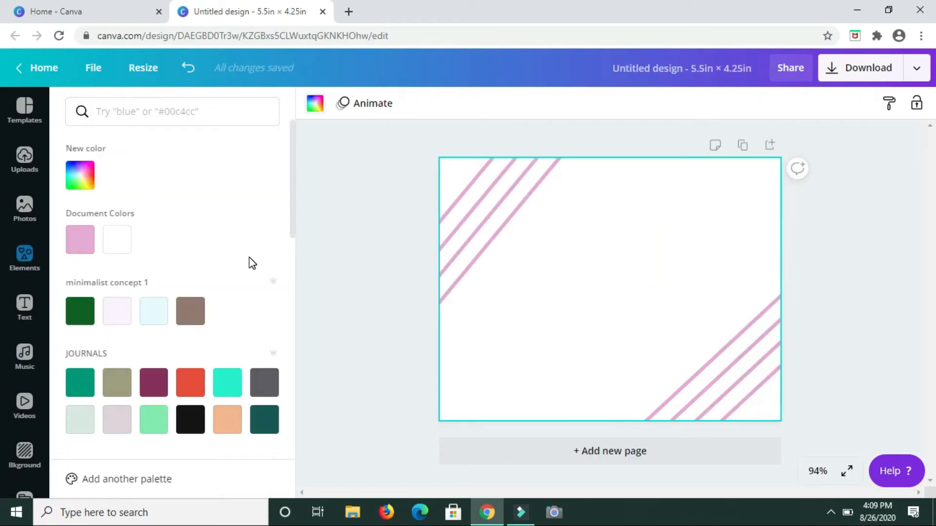
pyautogui.scroll(-2, 251, 263)
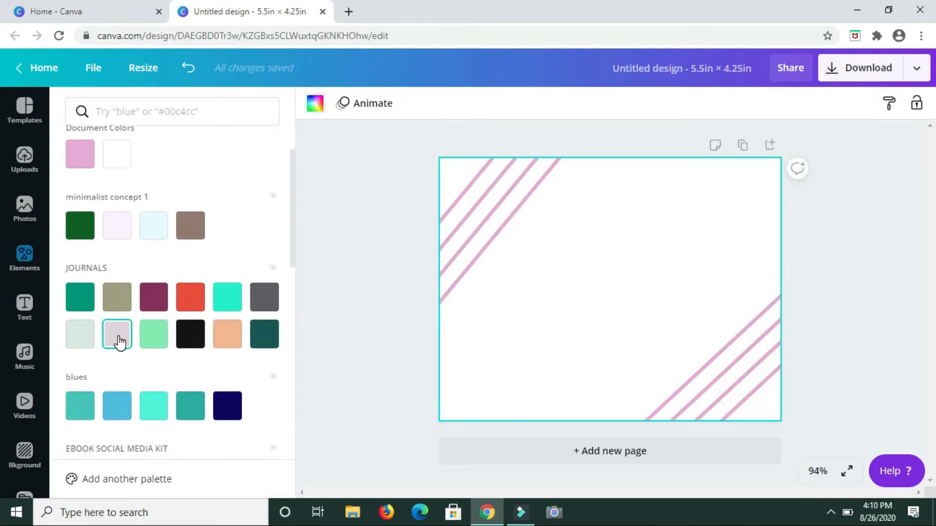
pyautogui.click(117, 336)
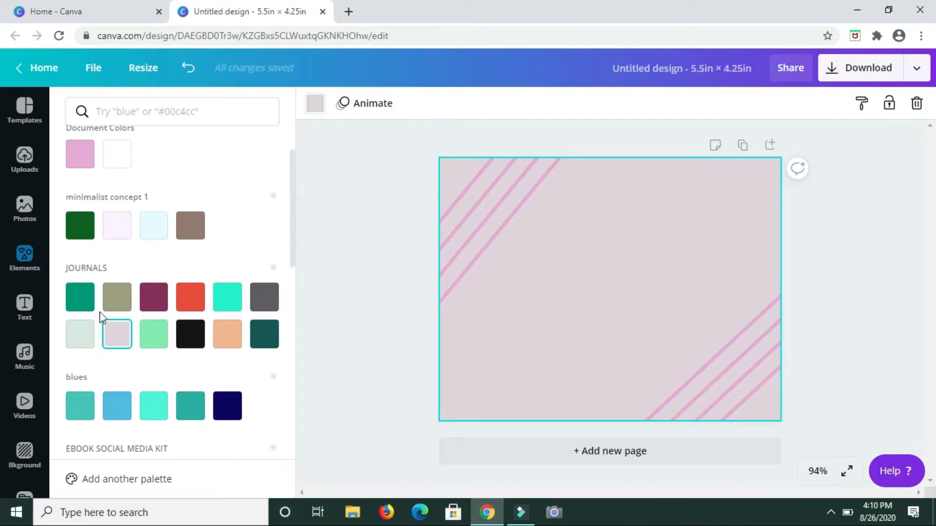
pyautogui.click(122, 238)
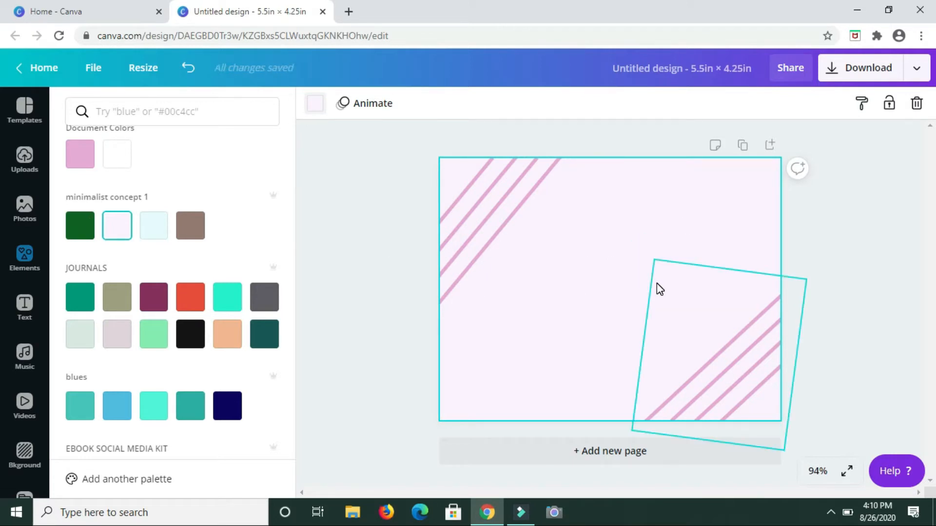
pyautogui.click(631, 272)
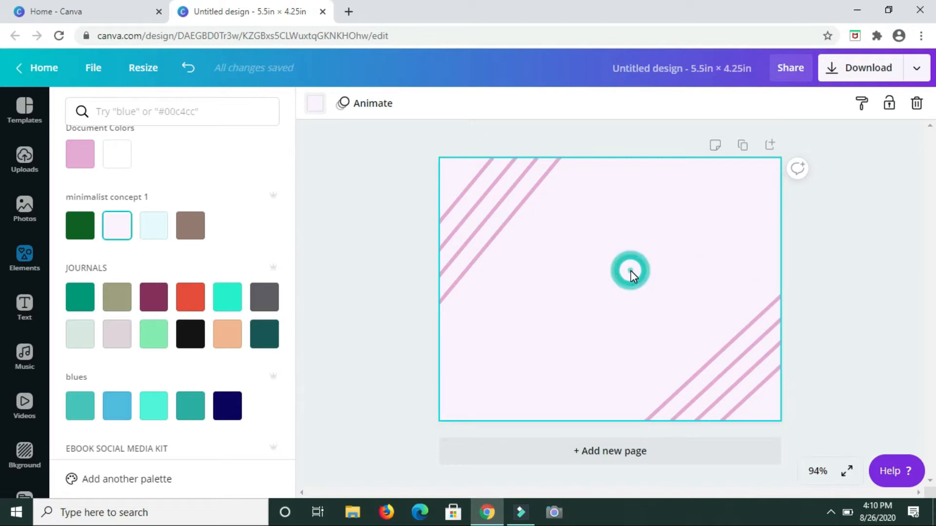
pyautogui.click(332, 241)
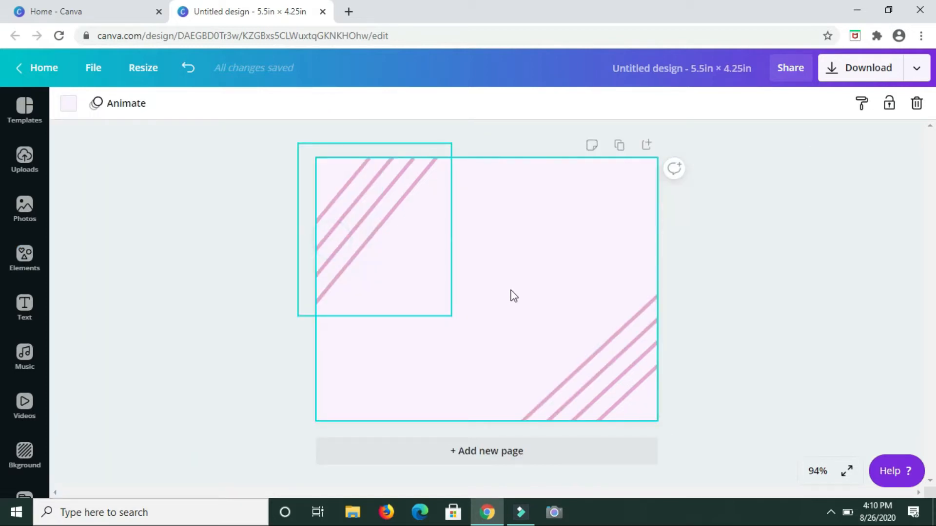
# - Add a text box reading "Thank" and enlarge it to a font size of about 73.8
pyautogui.press('t')
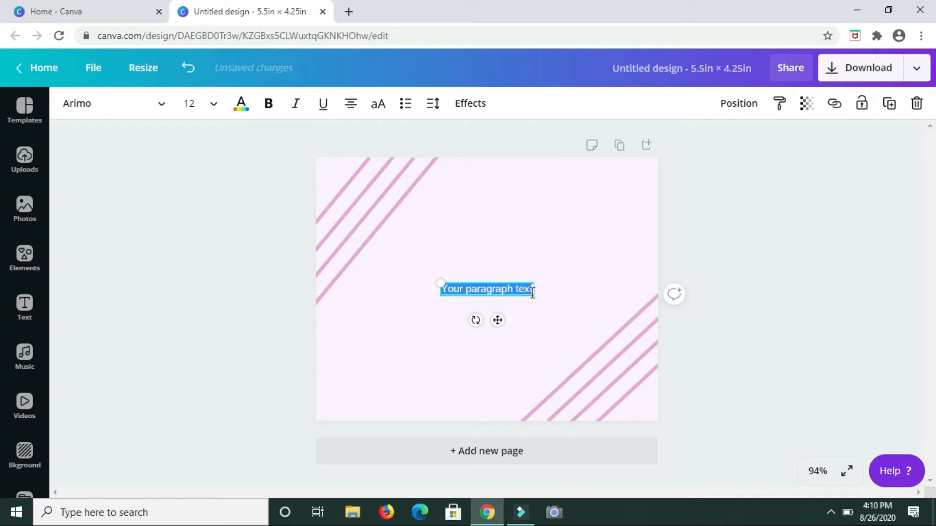
pyautogui.moveTo(534, 291); pyautogui.dragTo(654, 249)
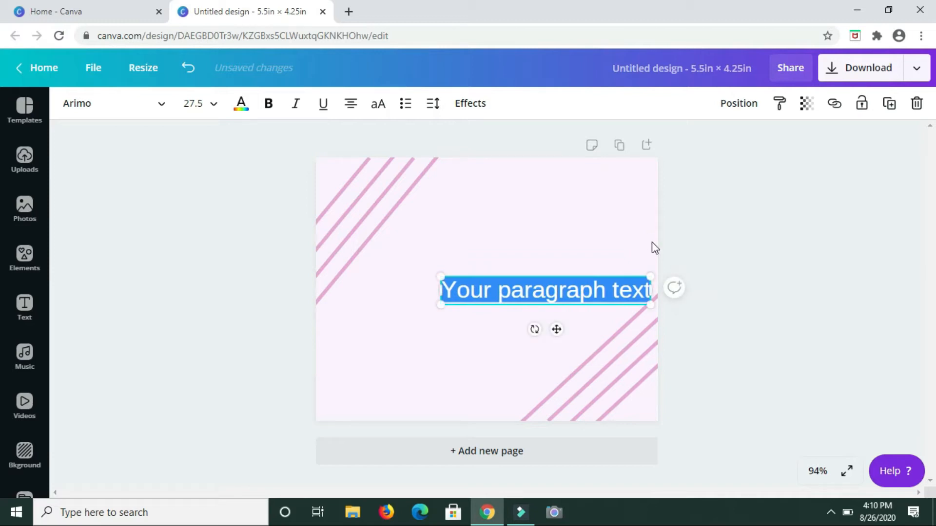
pyautogui.write('Thank')
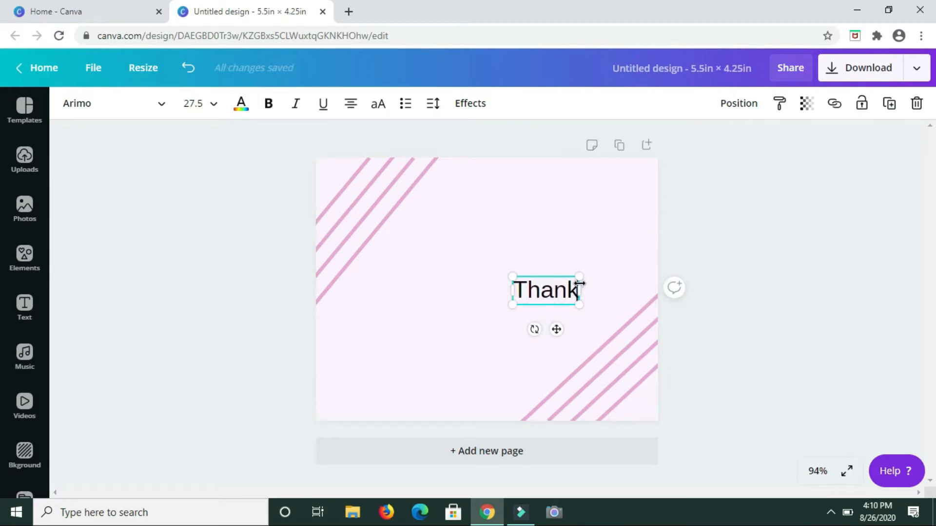
pyautogui.moveTo(578, 278); pyautogui.dragTo(682, 215)
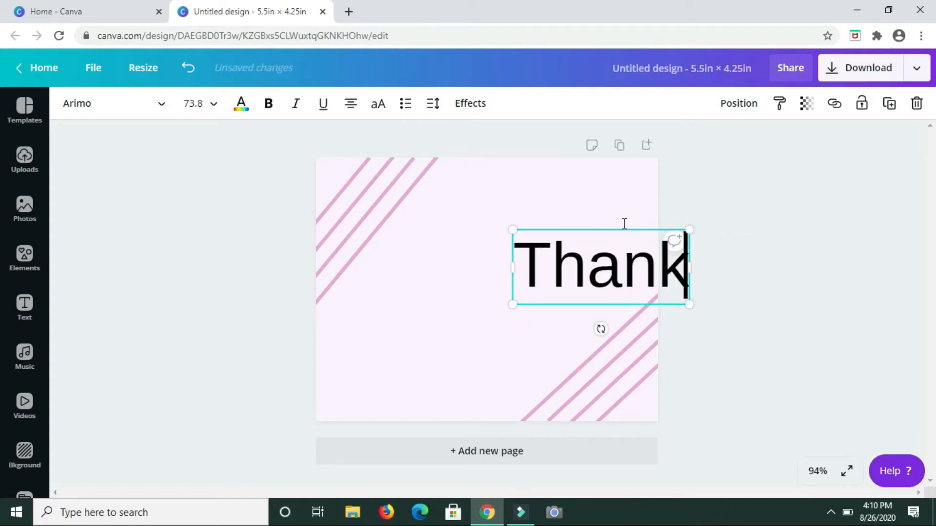
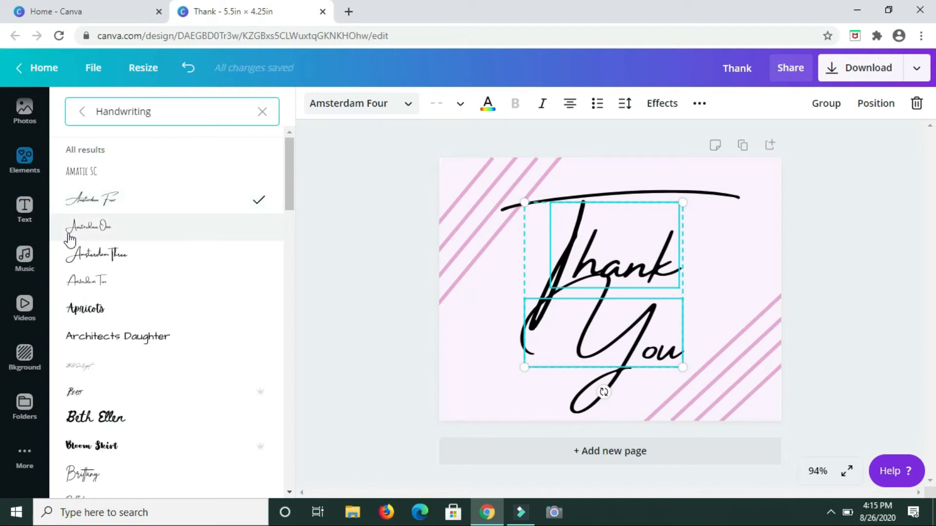
# - Try the Amsterdam One font on both words "Thank" and "You", and set them in Amsterdam Two
pyautogui.click(94, 238)
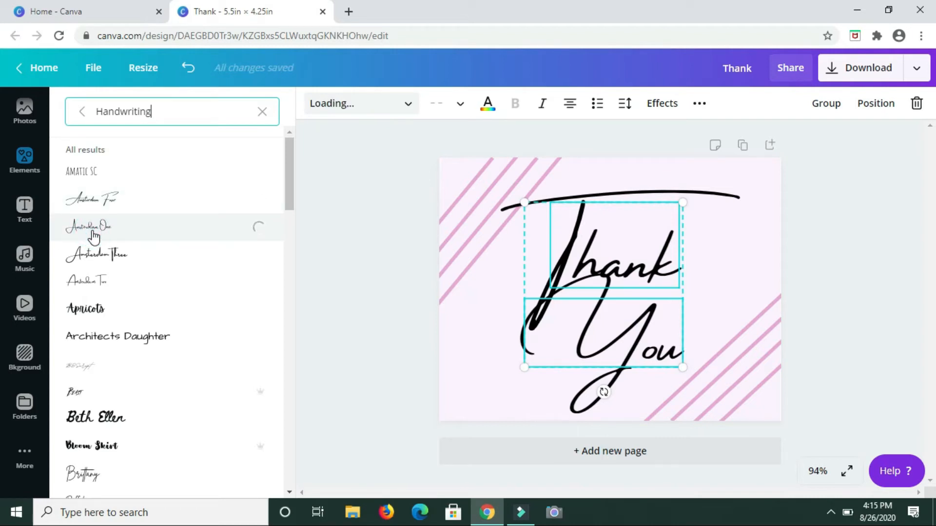
pyautogui.click(81, 281)
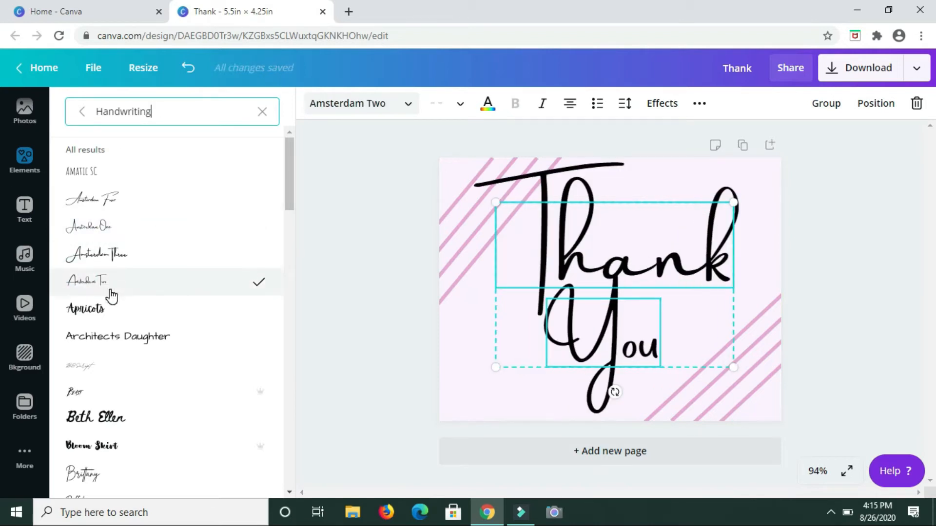
pyautogui.click(814, 224)
pyautogui.click(650, 194)
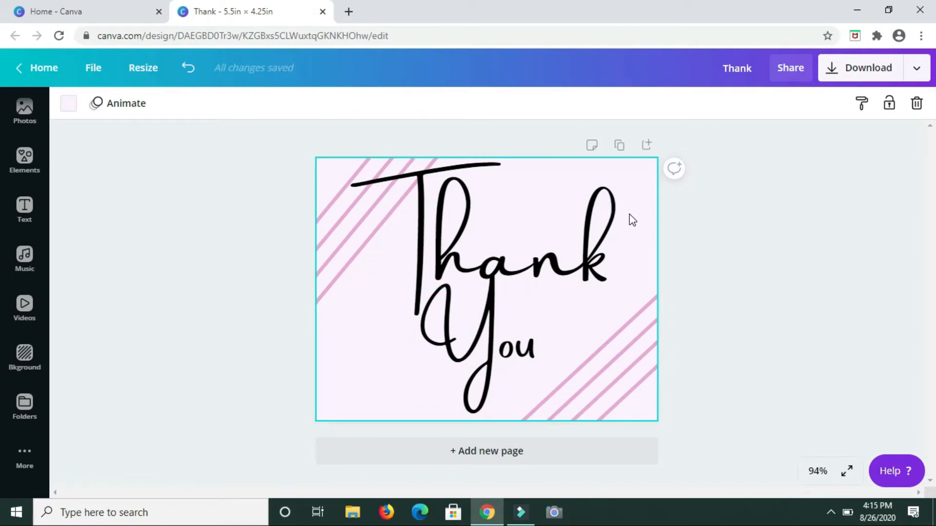
# - Shrink "Thank" to about size 72, make "You" smaller, and shift both words away from the upper-left lines
pyautogui.click(565, 215)
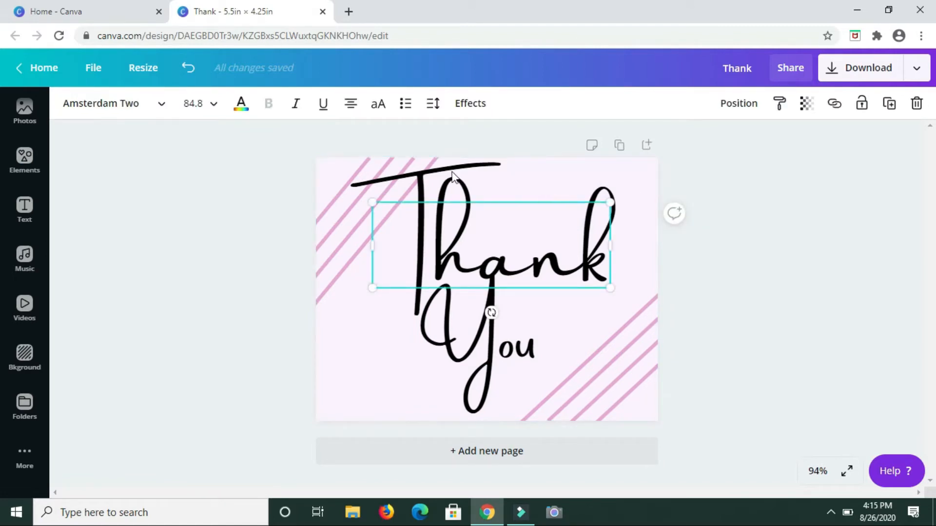
pyautogui.click(485, 180)
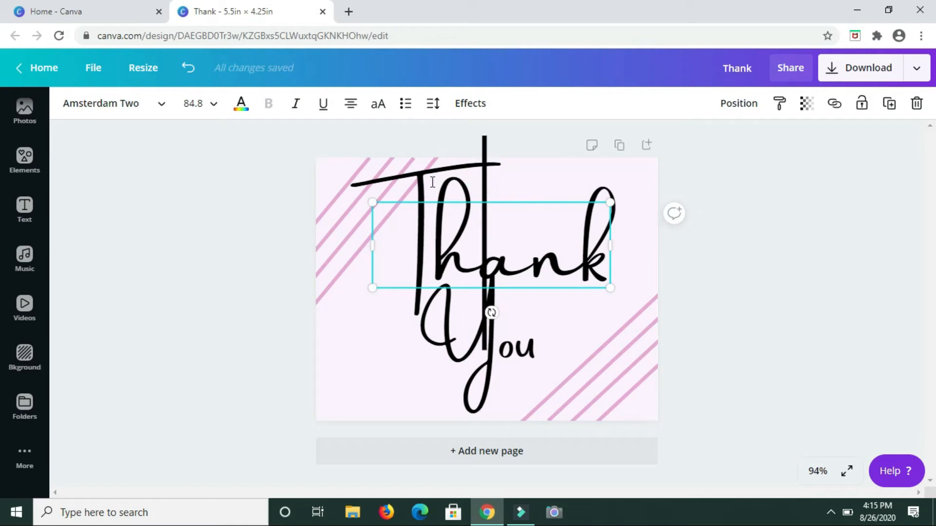
pyautogui.moveTo(373, 204); pyautogui.dragTo(407, 225)
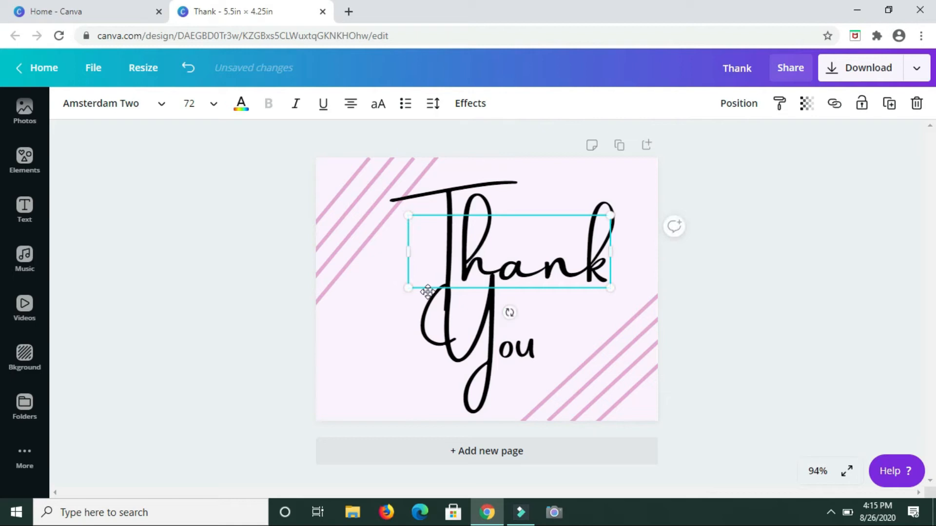
pyautogui.moveTo(511, 253)
pyautogui.mouseDown()
pyautogui.moveTo(514, 267)
pyautogui.moveTo(566, 249)
pyautogui.moveTo(575, 235)
pyautogui.mouseUp()
pyautogui.moveTo(514, 360); pyautogui.dragTo(503, 347)
pyautogui.moveTo(632, 209); pyautogui.dragTo(627, 212)
# - Slightly shrink and reposition the two words so "You" sits clear beneath "Thank" between the two corner line groups
pyautogui.moveTo(636, 173)
pyautogui.mouseDown()
pyautogui.moveTo(517, 325)
pyautogui.moveTo(507, 306)
pyautogui.mouseUp()
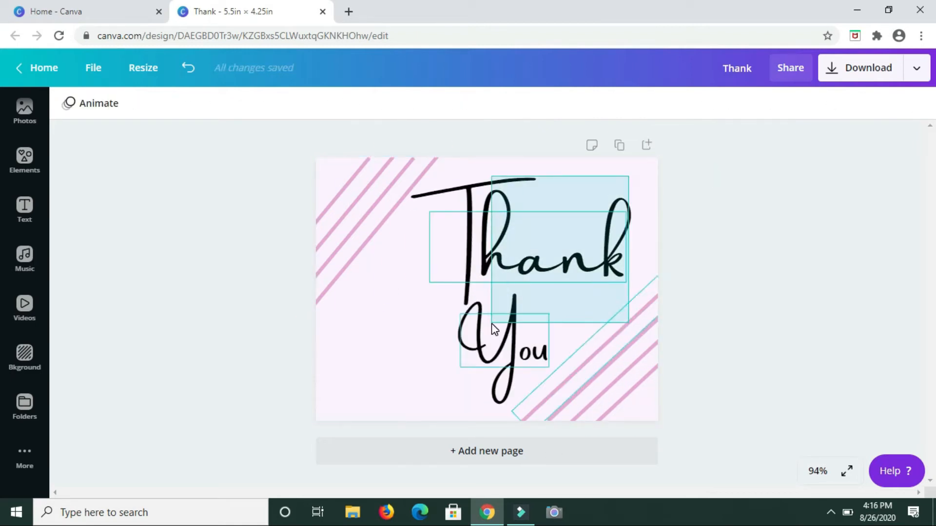
pyautogui.click(527, 247)
pyautogui.moveTo(527, 247); pyautogui.dragTo(508, 259)
pyautogui.moveTo(606, 223); pyautogui.dragTo(582, 232)
pyautogui.moveTo(497, 263); pyautogui.dragTo(514, 254)
pyautogui.moveTo(549, 315); pyautogui.dragTo(544, 317)
pyautogui.moveTo(529, 337); pyautogui.dragTo(522, 341)
# - Try peach and aqua page backgrounds from the EBOOK SOCIAL MEDIA KIT palette, and set the background to its pale blue-grey
pyautogui.click(385, 312)
pyautogui.click(70, 104)
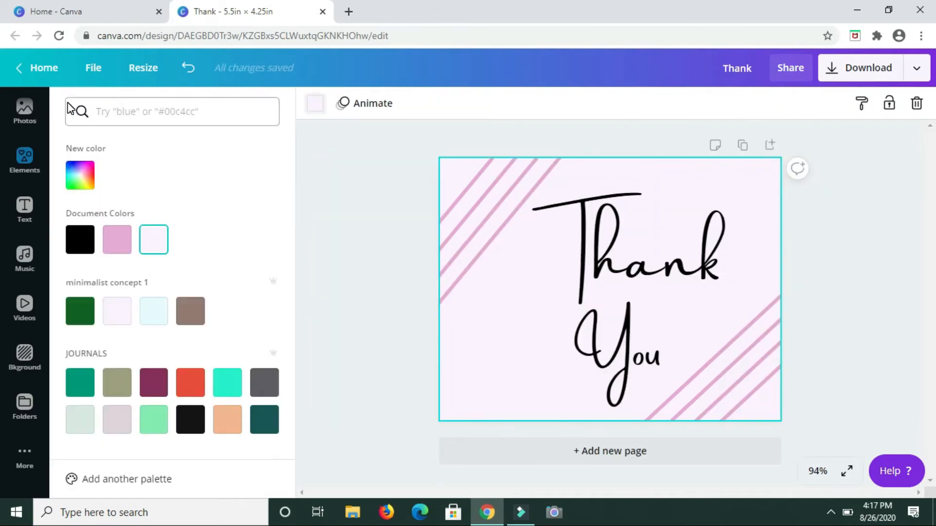
pyautogui.scroll(-1, 279, 234)
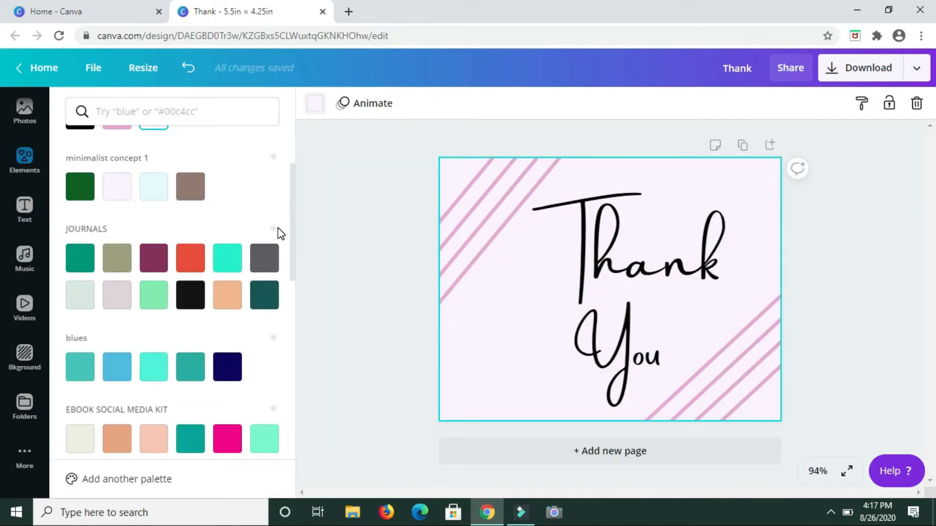
pyautogui.scroll(-2, 274, 377)
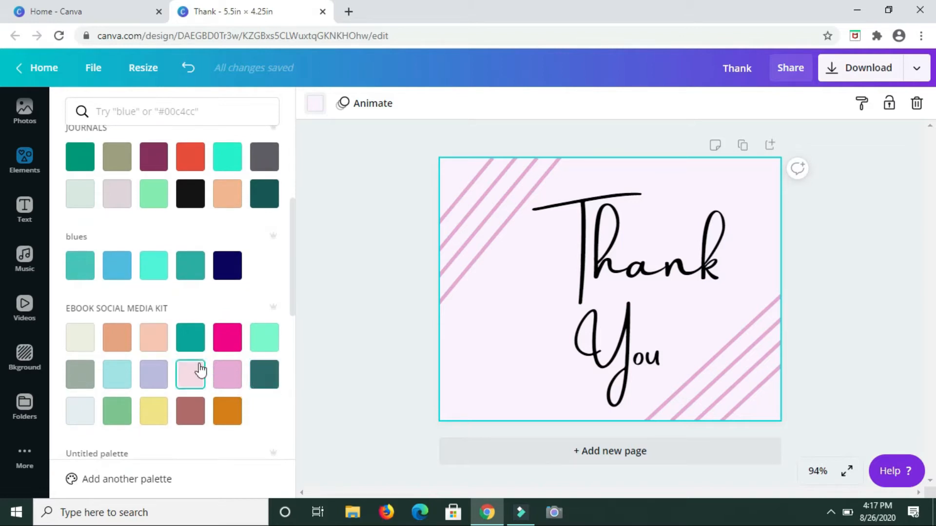
pyautogui.click(154, 345)
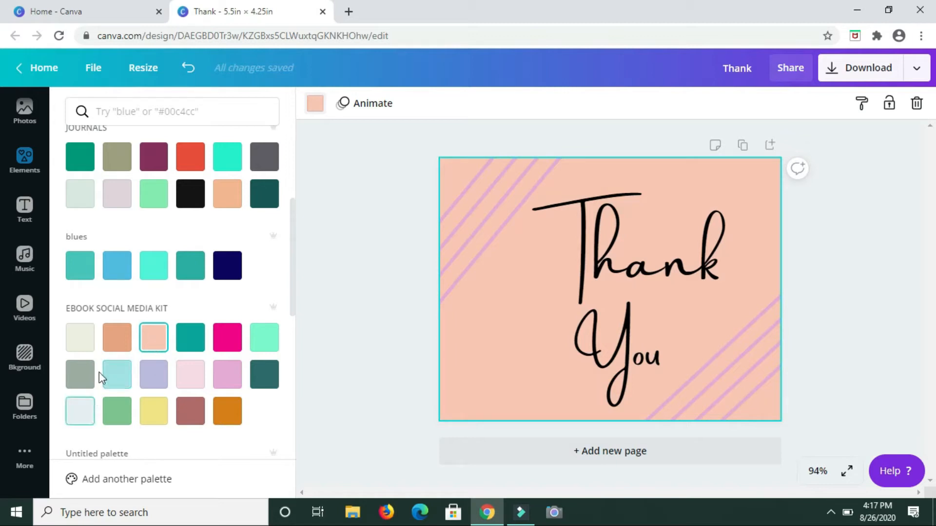
pyautogui.click(113, 390)
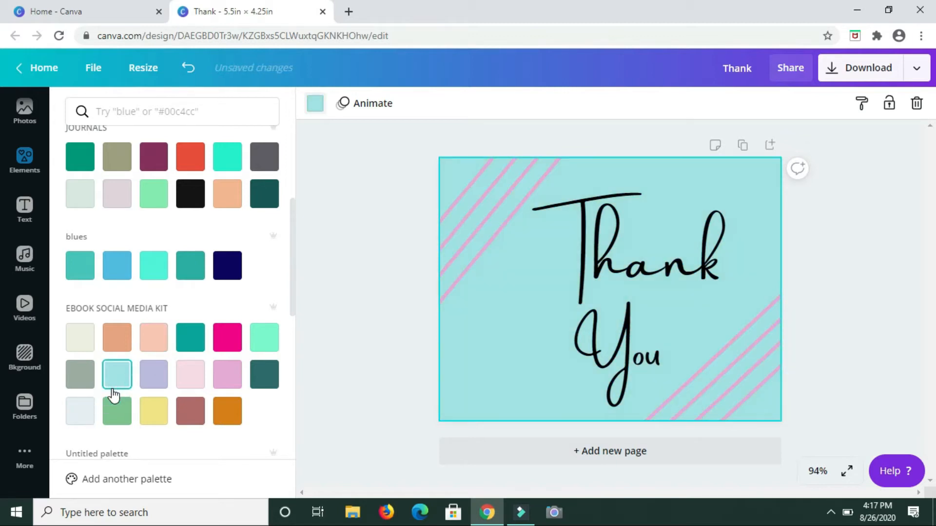
pyautogui.click(85, 409)
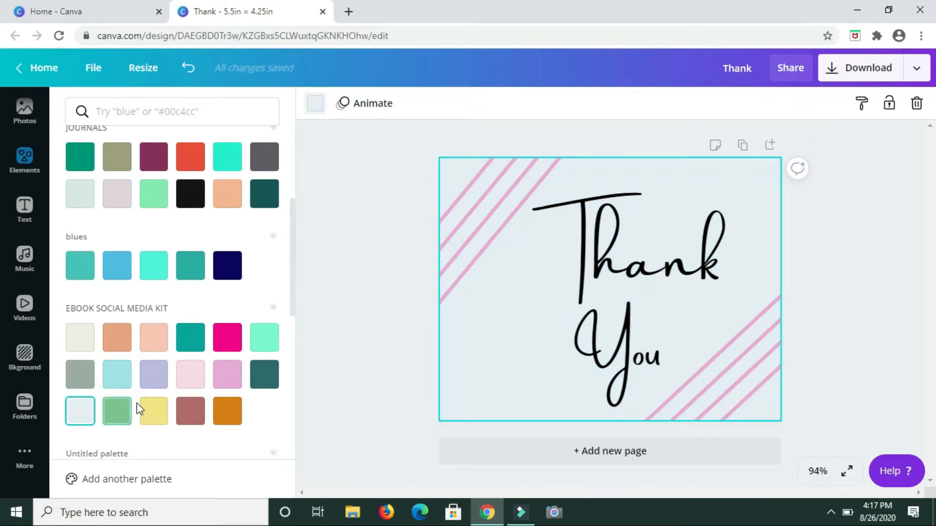
# - Try yellow, green and peach page backgrounds, and set the background to the dusty pink from the Nudes palette
pyautogui.click(154, 409)
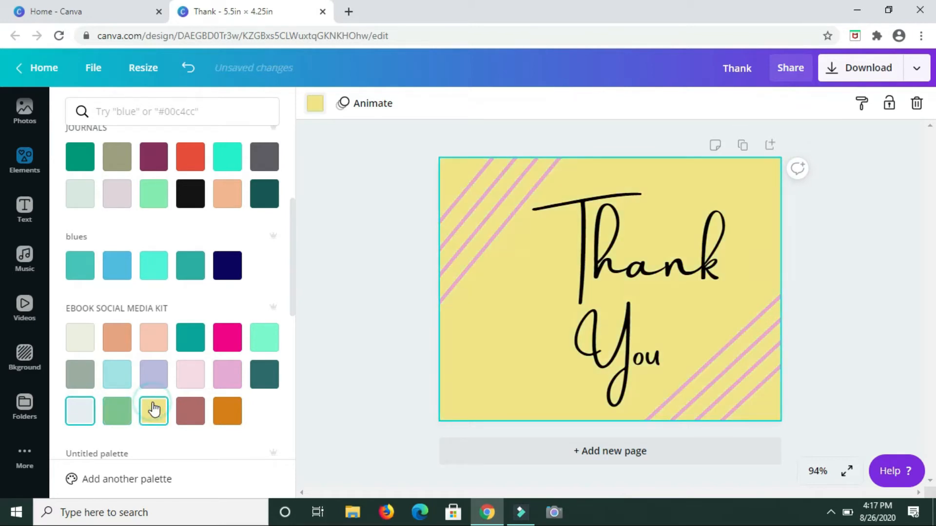
pyautogui.click(116, 417)
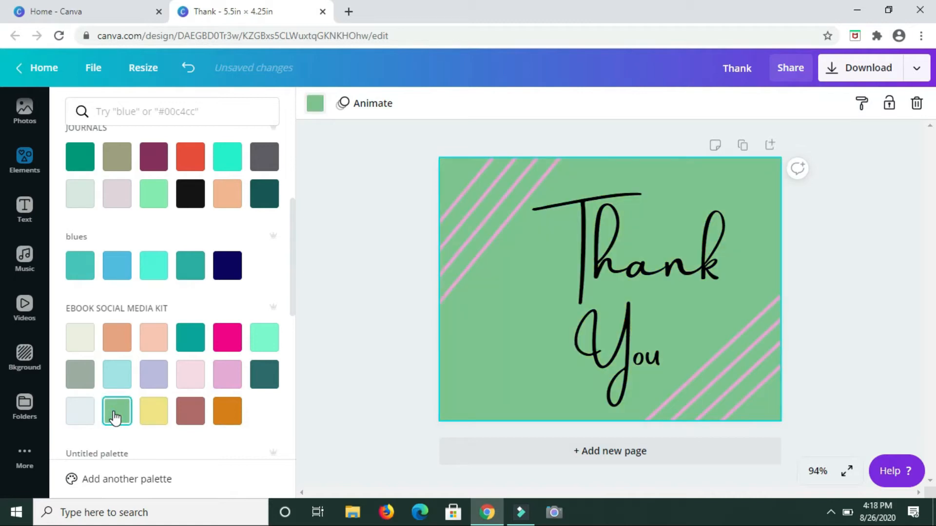
pyautogui.click(221, 205)
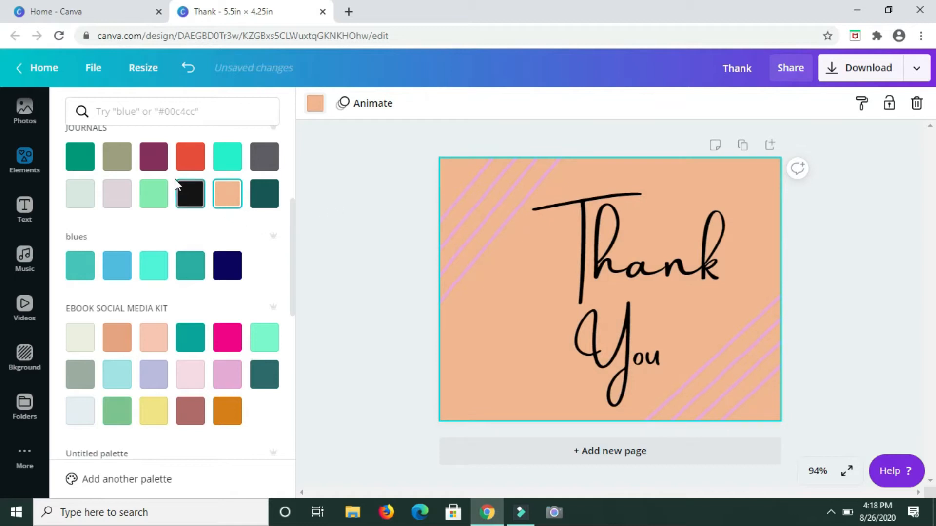
pyautogui.click(163, 194)
pyautogui.scroll(-4, 190, 293)
pyautogui.click(190, 357)
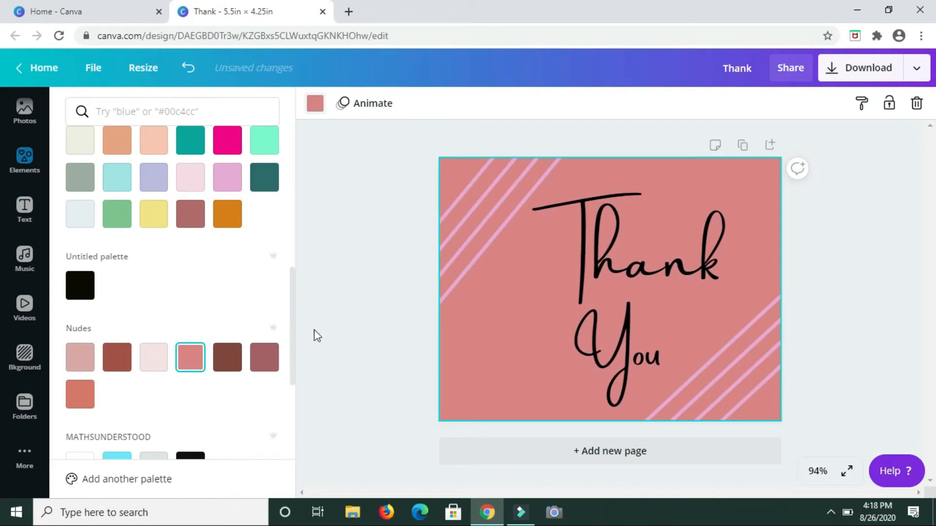
pyautogui.click(870, 279)
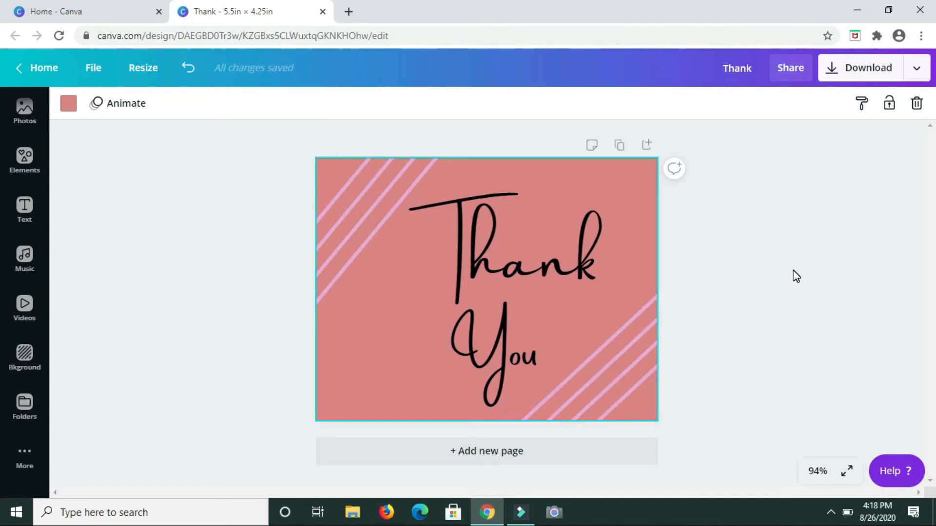
pyautogui.click(544, 233)
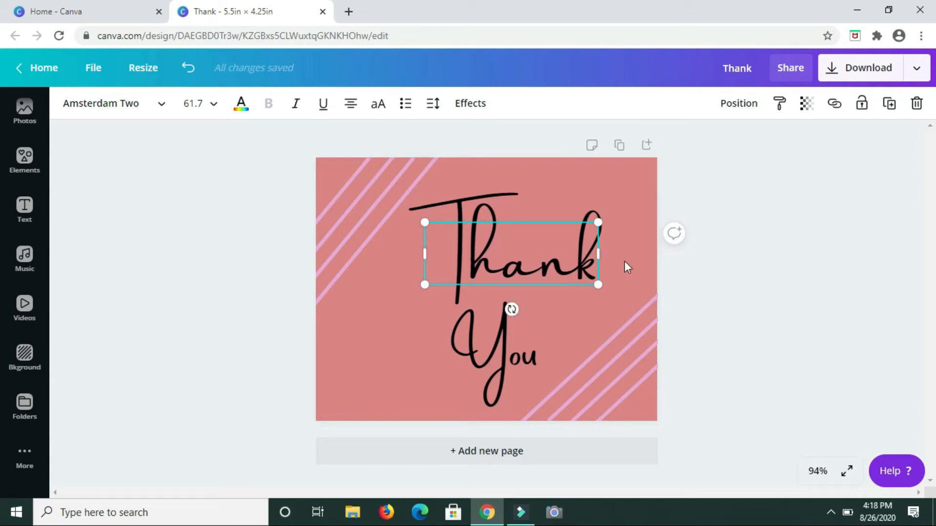
pyautogui.click(773, 307)
pyautogui.click(613, 177)
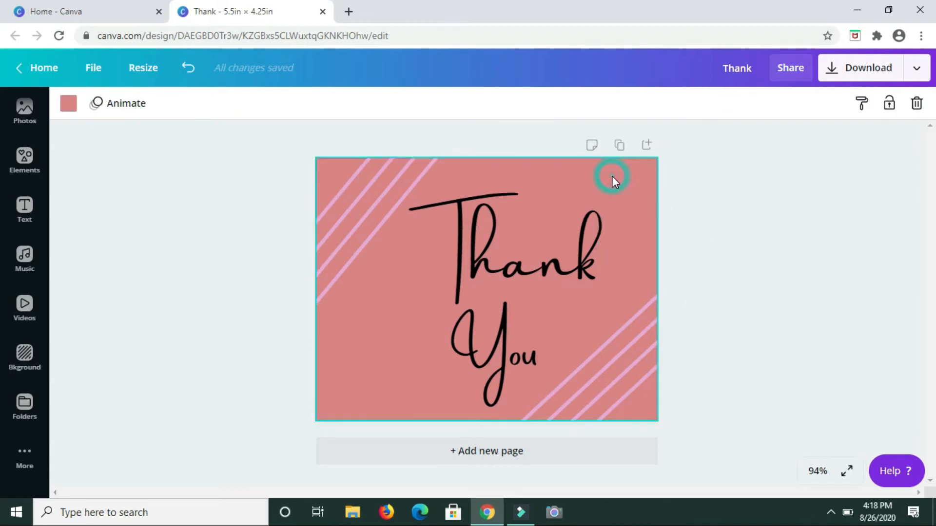
pyautogui.click(68, 103)
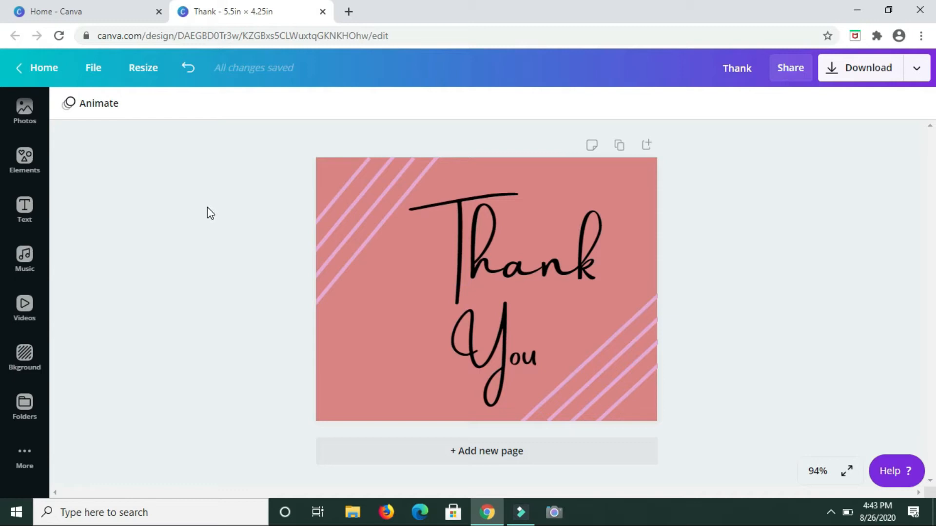
# - Search the elements for "sparkle" and add the fine scattered-speckle graphic to the card
pyautogui.click(27, 161)
pyautogui.click(142, 113)
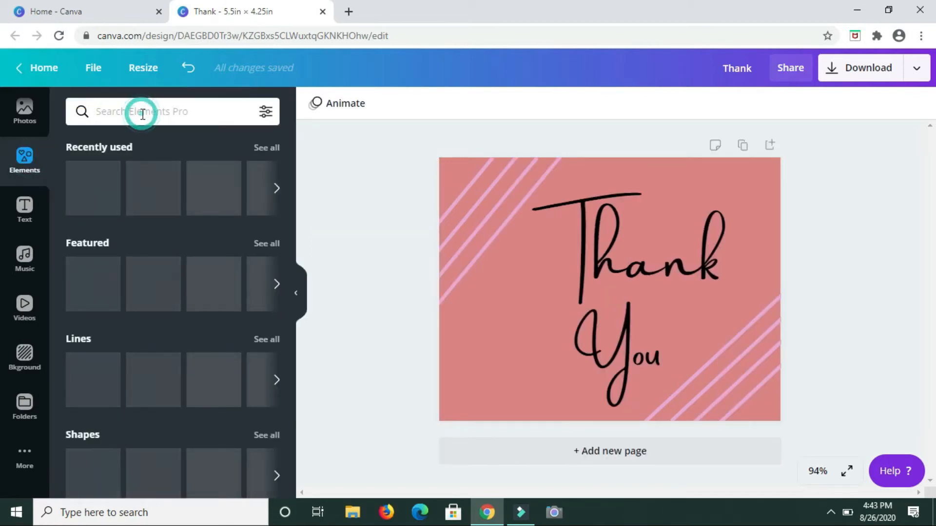
pyautogui.write('spark')
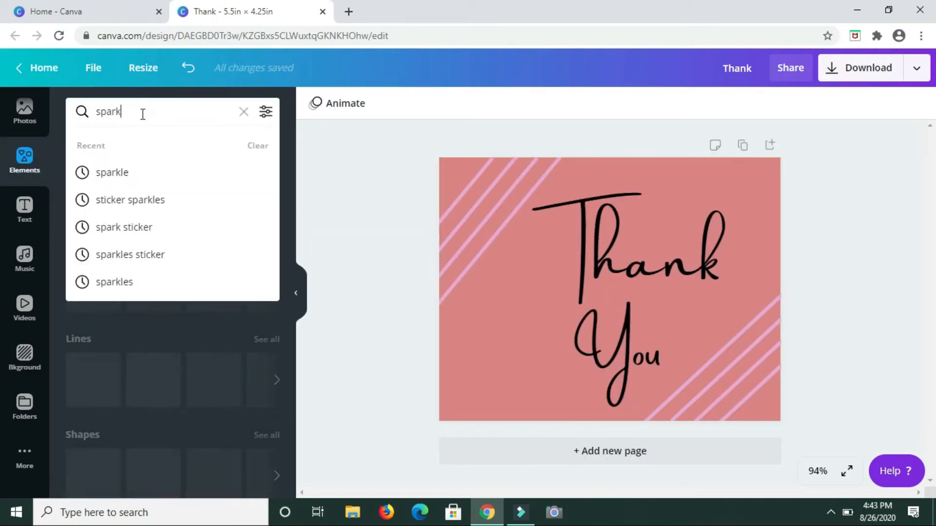
pyautogui.write('le')
pyautogui.press('Return')
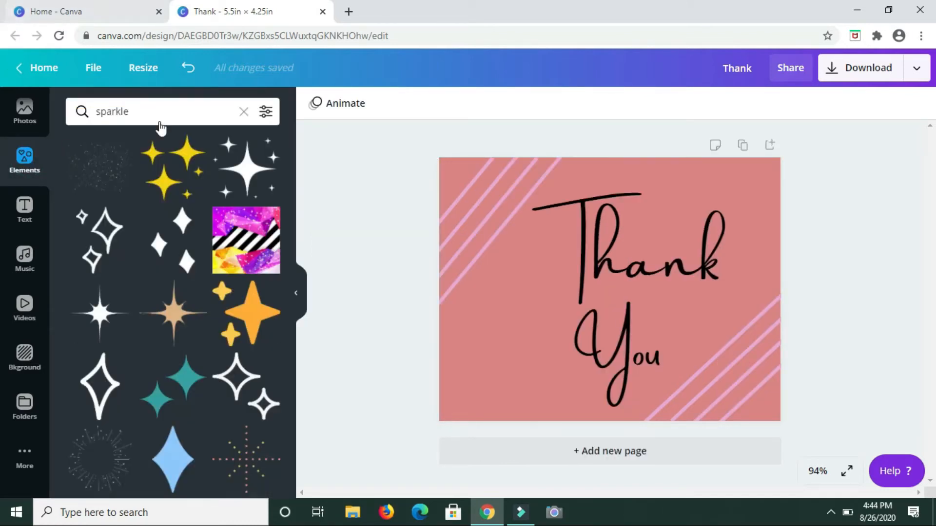
pyautogui.click(94, 170)
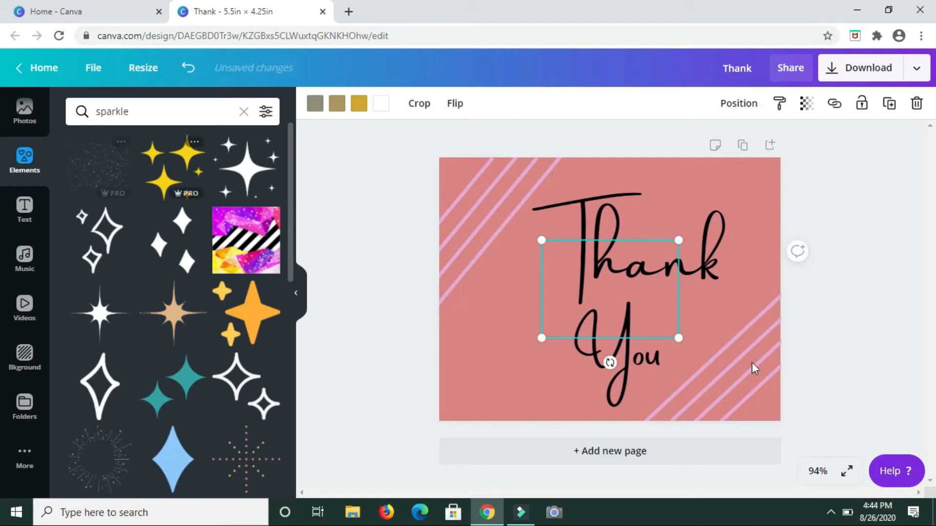
# - Move the sparkle graphic to the card's lower-left corner and place a duplicate of it in the upper-left corner
pyautogui.click(634, 297)
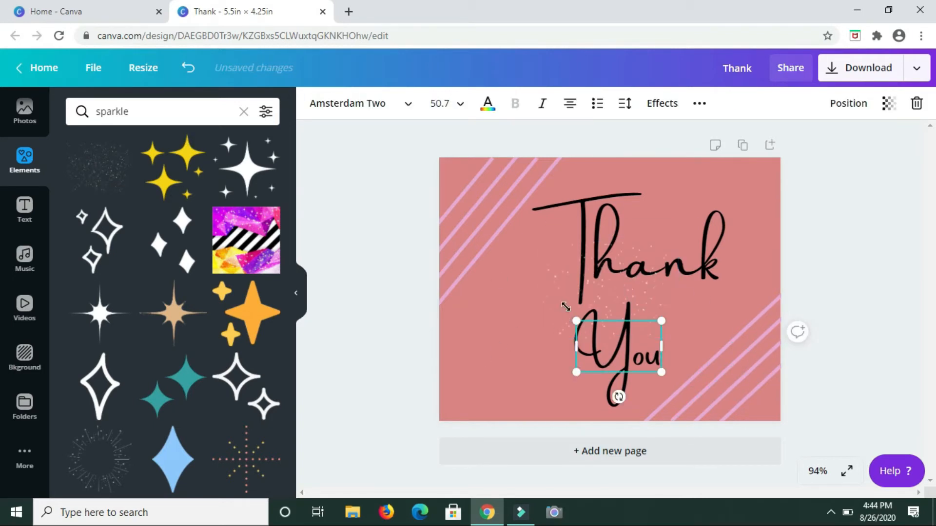
pyautogui.click(630, 285)
pyautogui.click(588, 264)
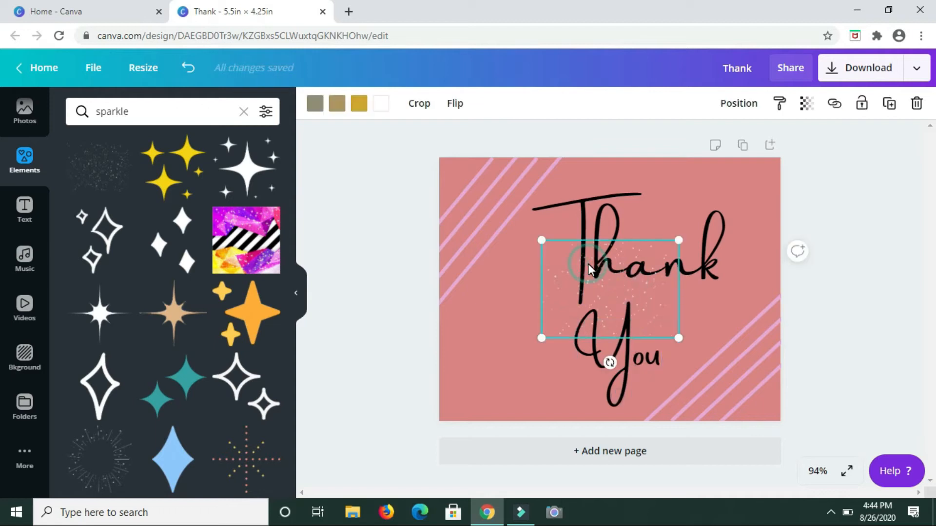
pyautogui.moveTo(527, 296); pyautogui.dragTo(487, 344)
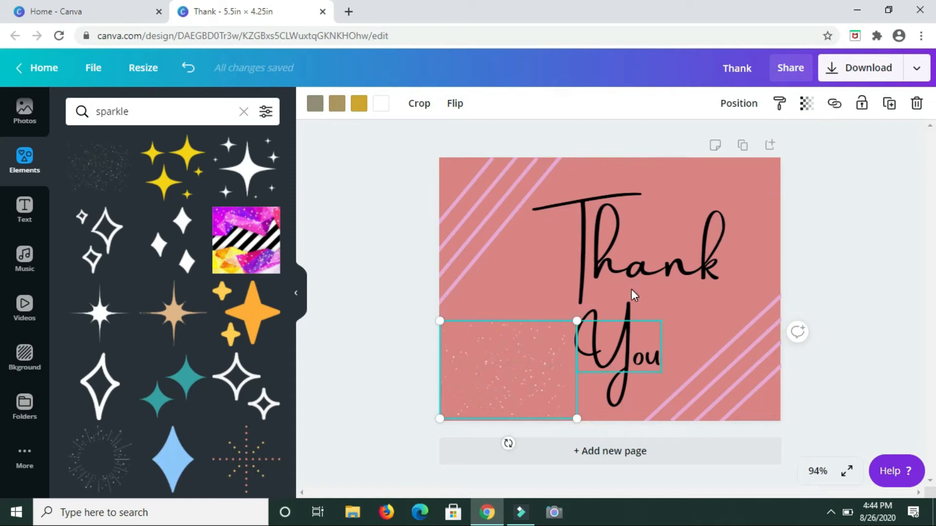
pyautogui.click(889, 108)
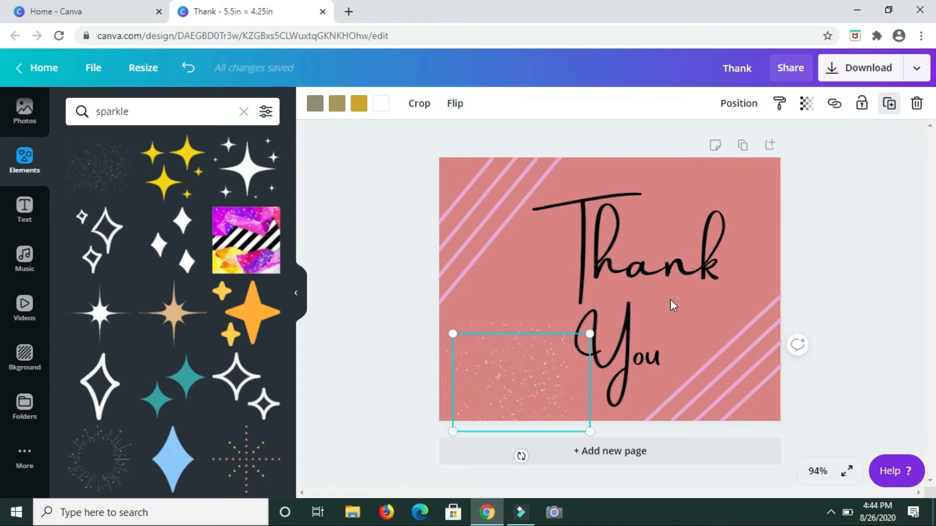
pyautogui.moveTo(551, 389); pyautogui.dragTo(540, 209)
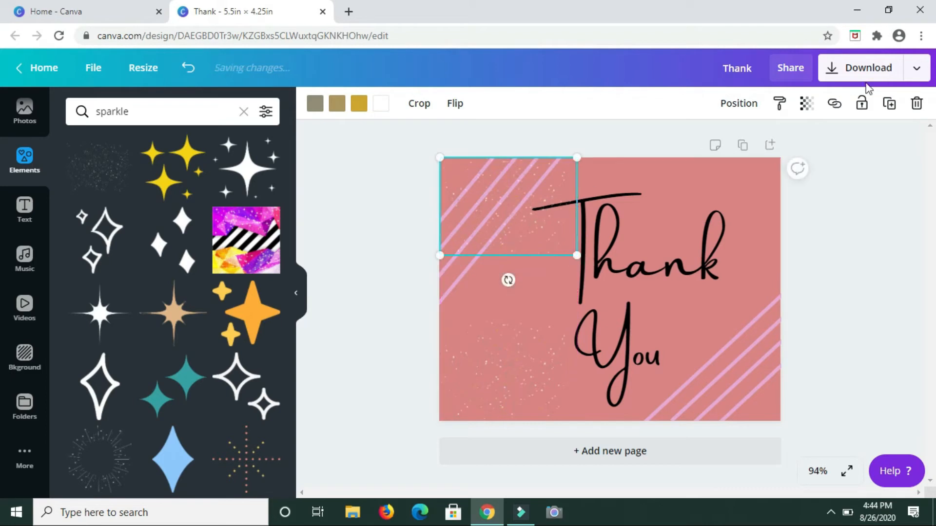
# - Duplicate the upper-left sparkle twice and move one of the copies to the card's upper-right corner
pyautogui.click(892, 104)
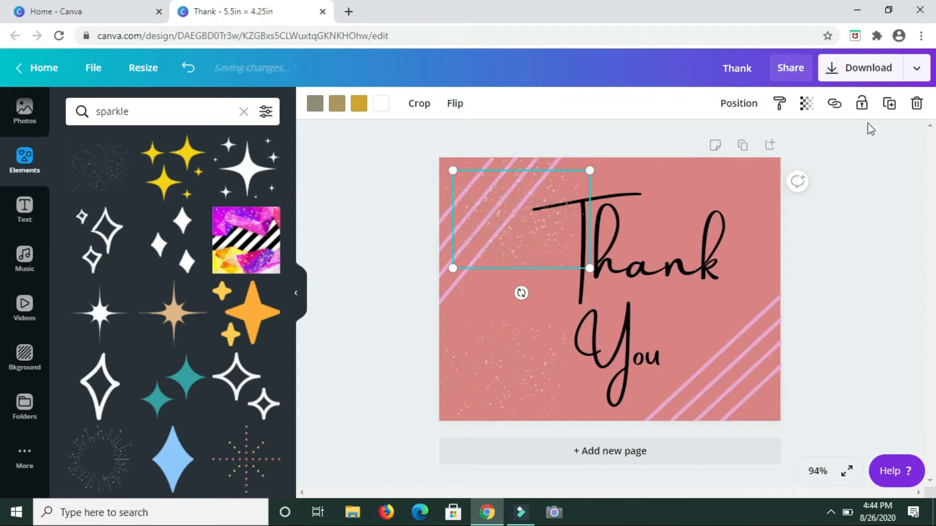
pyautogui.click(888, 103)
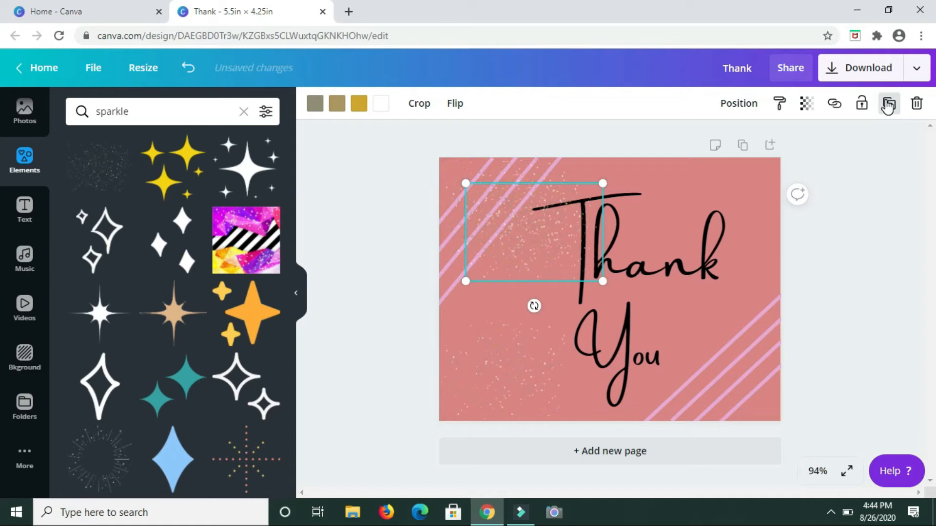
pyautogui.moveTo(536, 227); pyautogui.dragTo(718, 205)
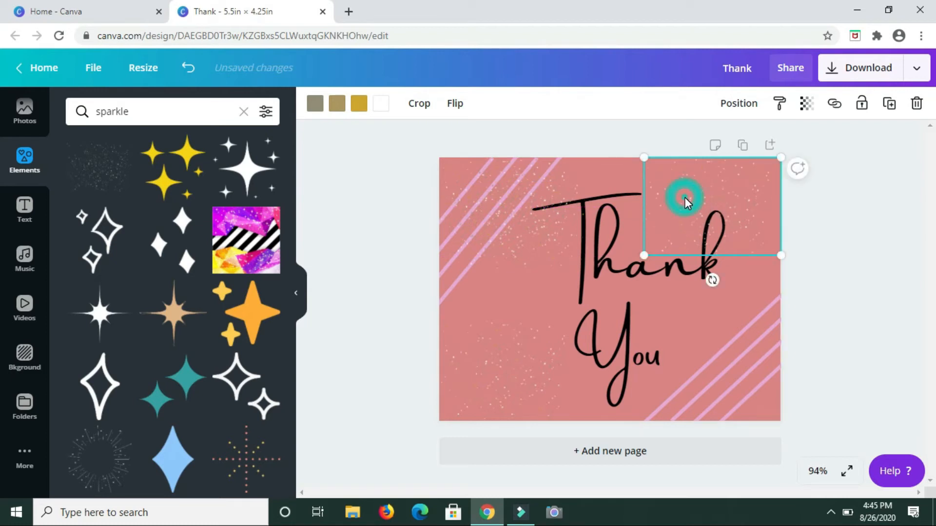
# - Send the upper-right sparkle and the offset upper-left copy backward, behind the word "Thank"
pyautogui.click(739, 109)
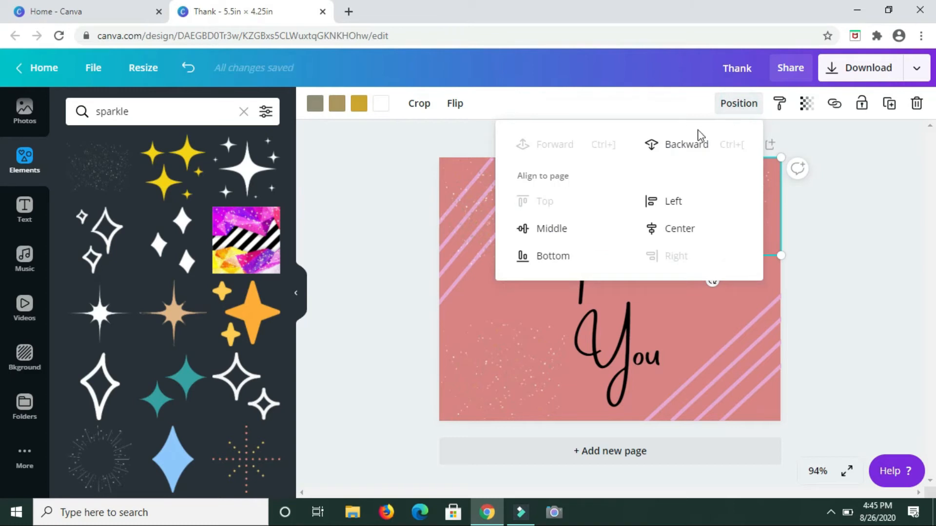
pyautogui.click(687, 146)
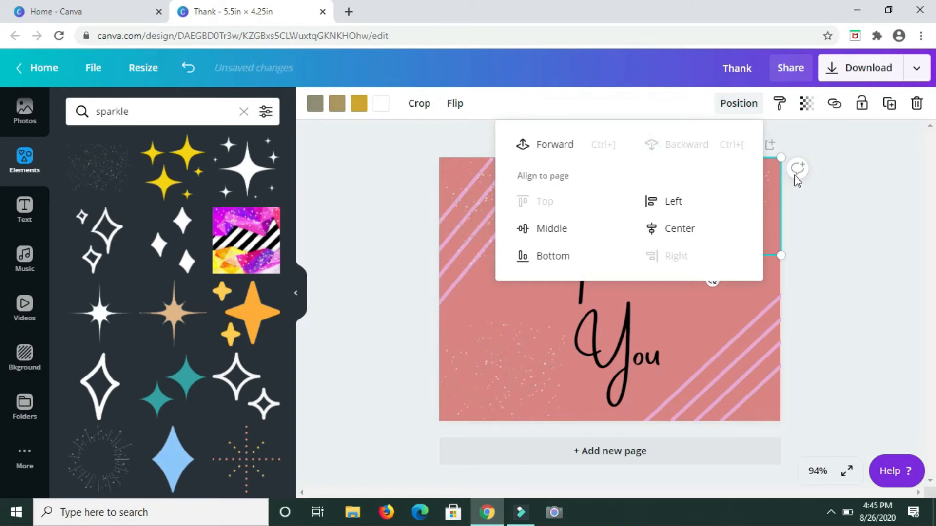
pyautogui.click(840, 210)
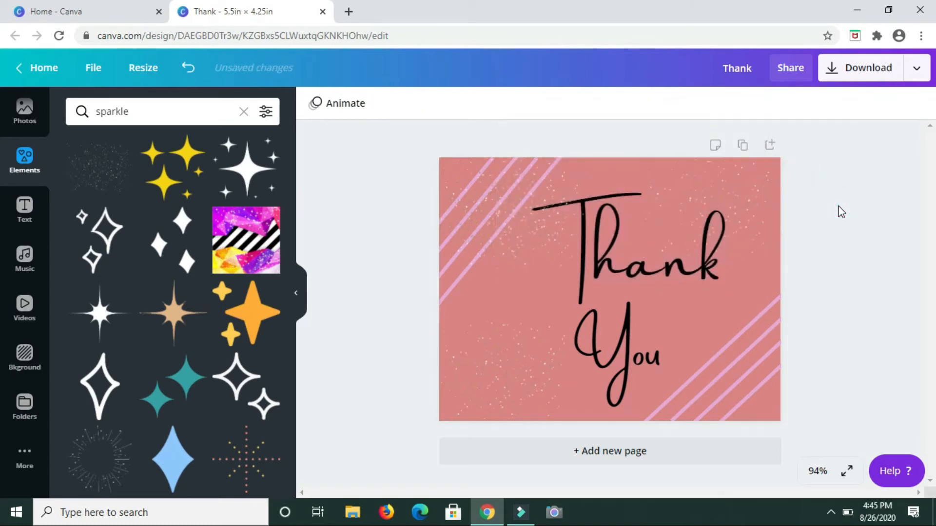
pyautogui.click(498, 192)
pyautogui.click(740, 108)
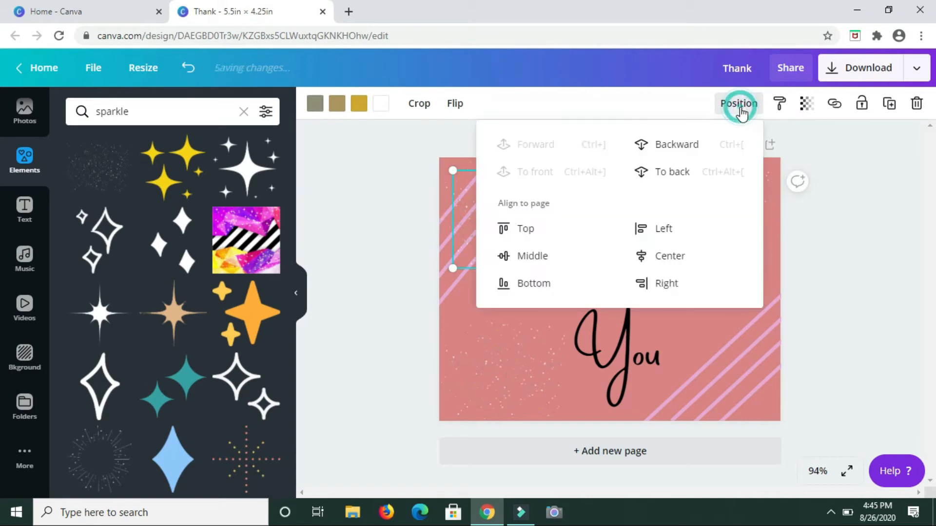
pyautogui.click(677, 156)
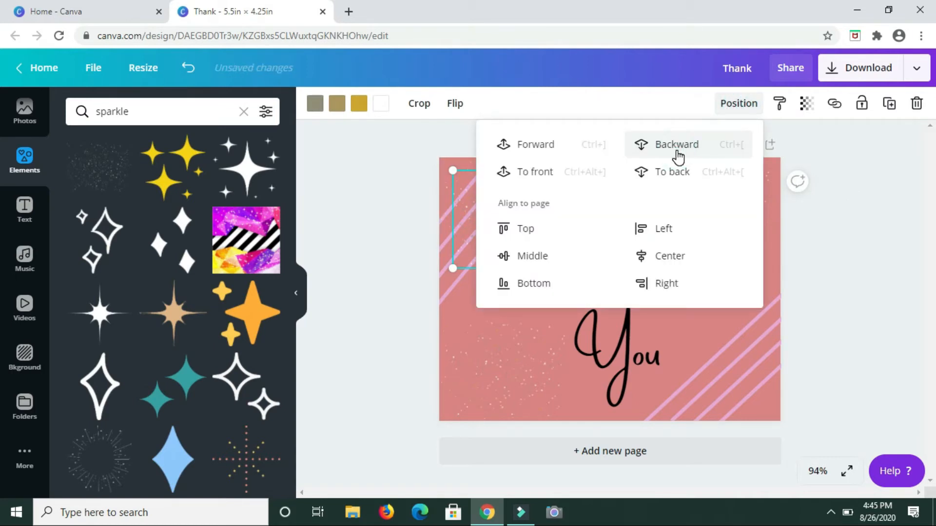
pyautogui.click(720, 178)
pyautogui.click(878, 203)
# - Duplicate the lower-left sparkle, place the copy over the gap beside the "T" of "Thank", and send it to the back
pyautogui.click(534, 355)
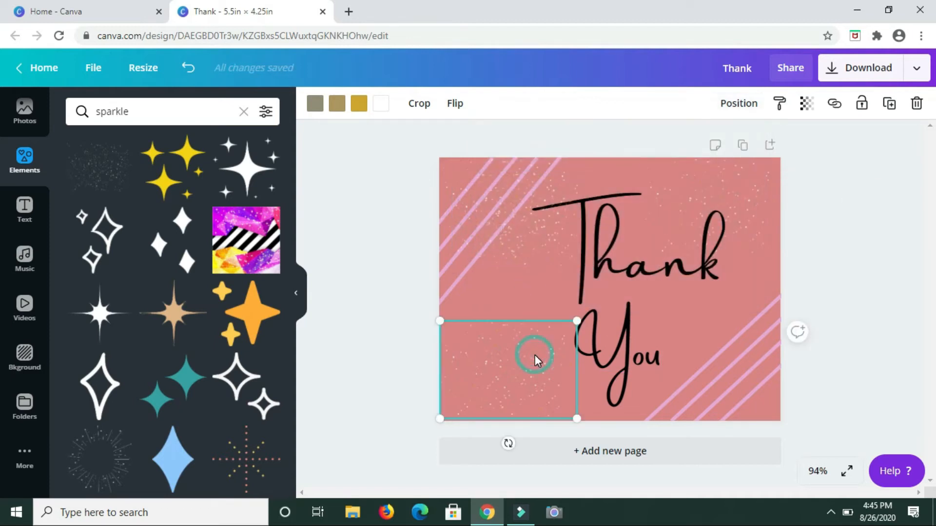
pyautogui.click(889, 103)
pyautogui.moveTo(530, 399); pyautogui.dragTo(522, 288)
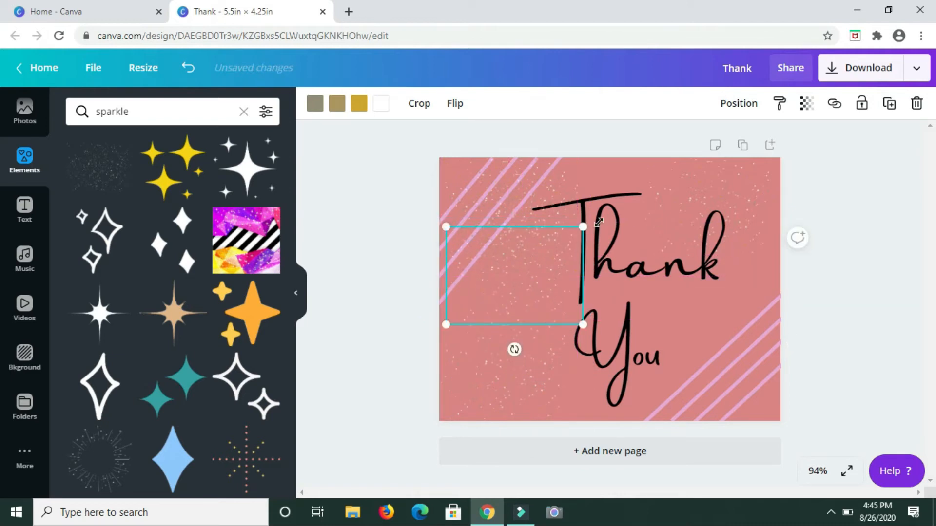
pyautogui.click(745, 109)
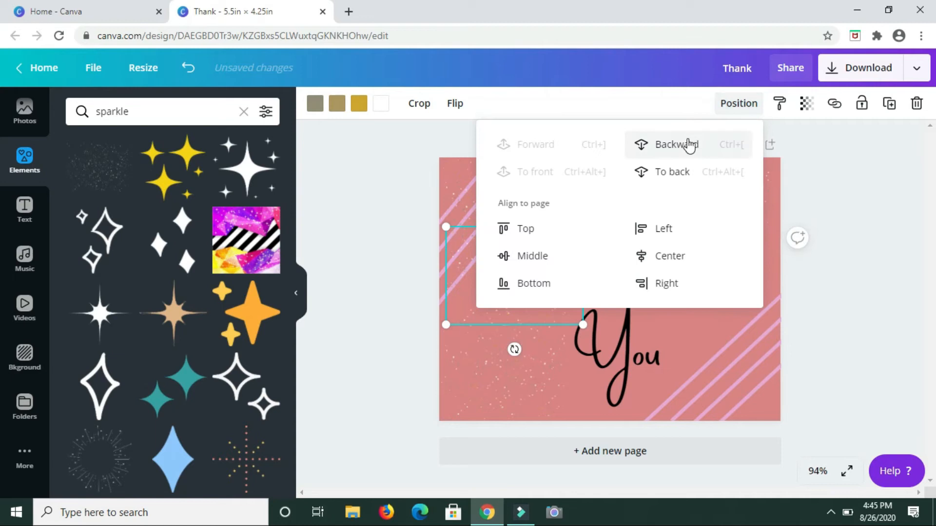
pyautogui.click(696, 165)
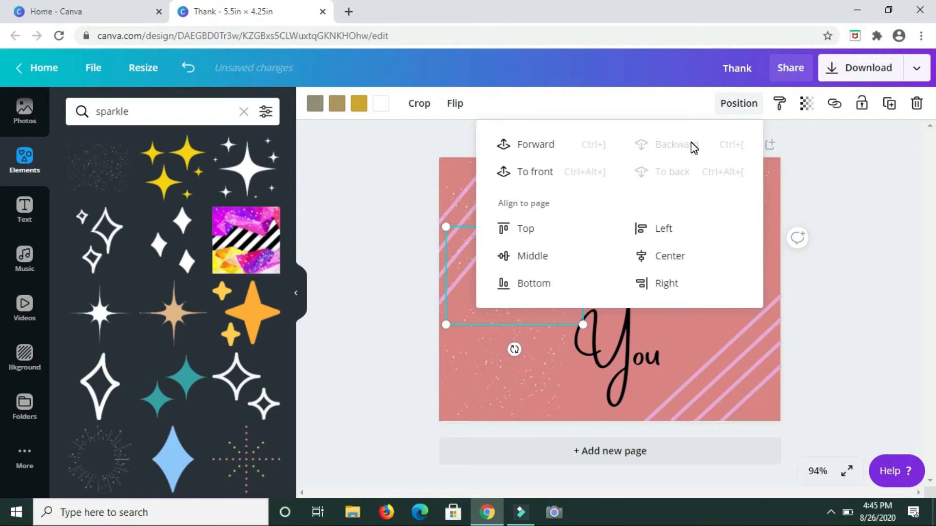
pyautogui.click(845, 173)
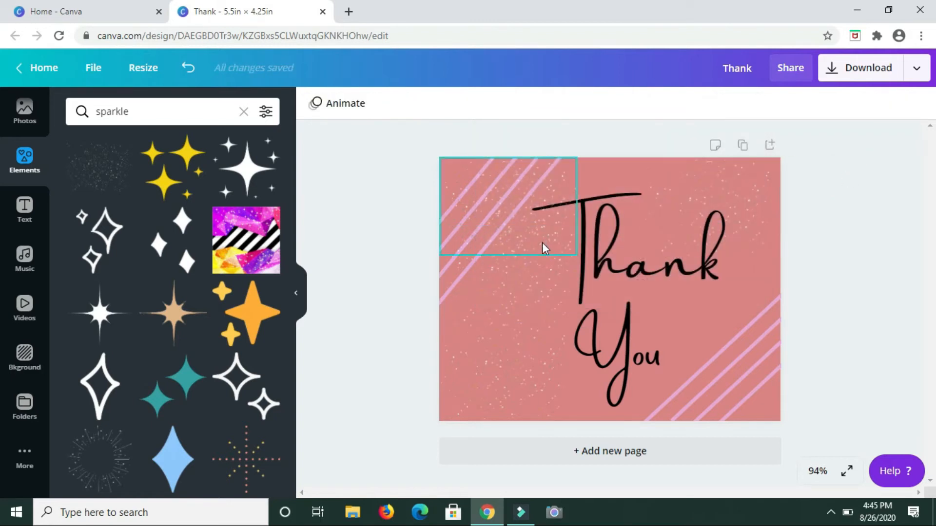
# - Cover the rest of the card with sparkle copies and send them behind the lettering and pink lines
pyautogui.click(513, 206)
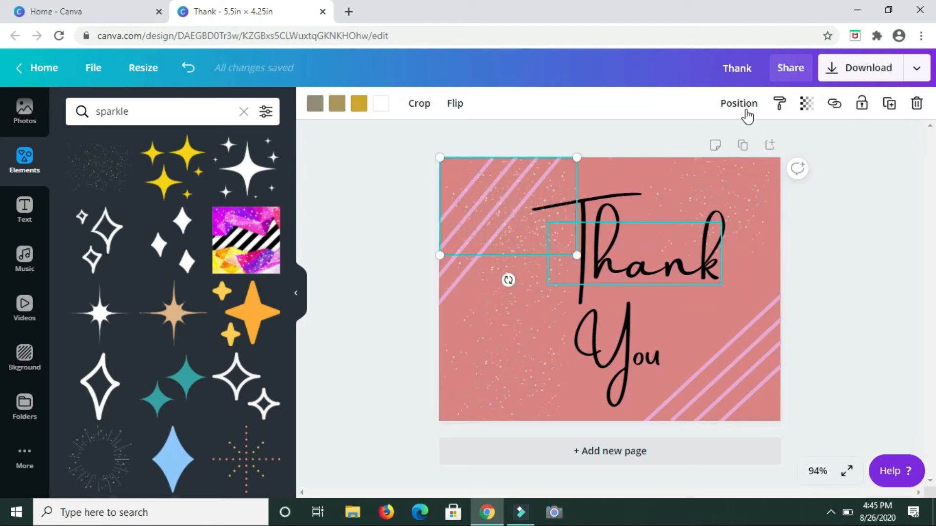
pyautogui.click(746, 108)
pyautogui.click(520, 380)
pyautogui.click(296, 294)
pyautogui.click(588, 371)
pyautogui.click(750, 105)
pyautogui.click(424, 366)
pyautogui.click(722, 178)
pyautogui.click(348, 375)
pyautogui.click(522, 363)
pyautogui.click(739, 103)
pyautogui.click(355, 415)
pyautogui.click(739, 103)
pyautogui.click(672, 151)
pyautogui.click(845, 235)
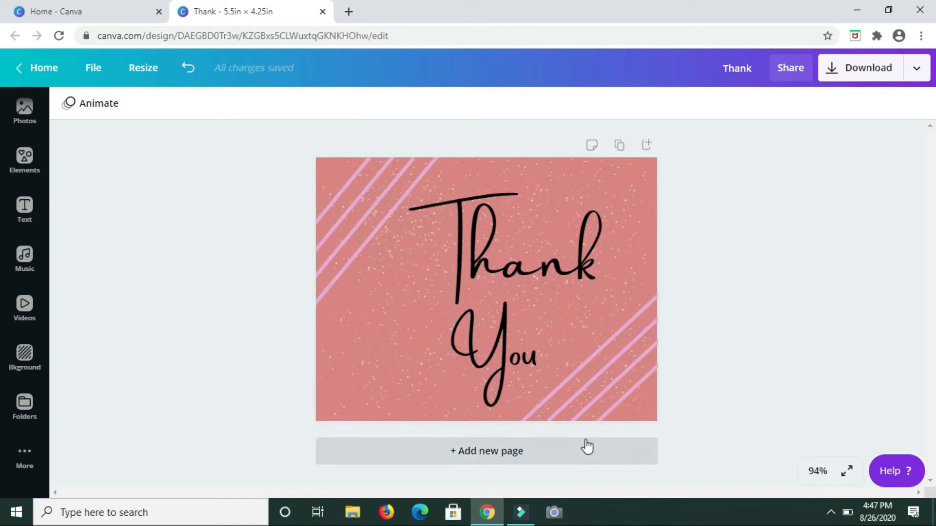
# - Add a second page and set its background to white
pyautogui.click(525, 460)
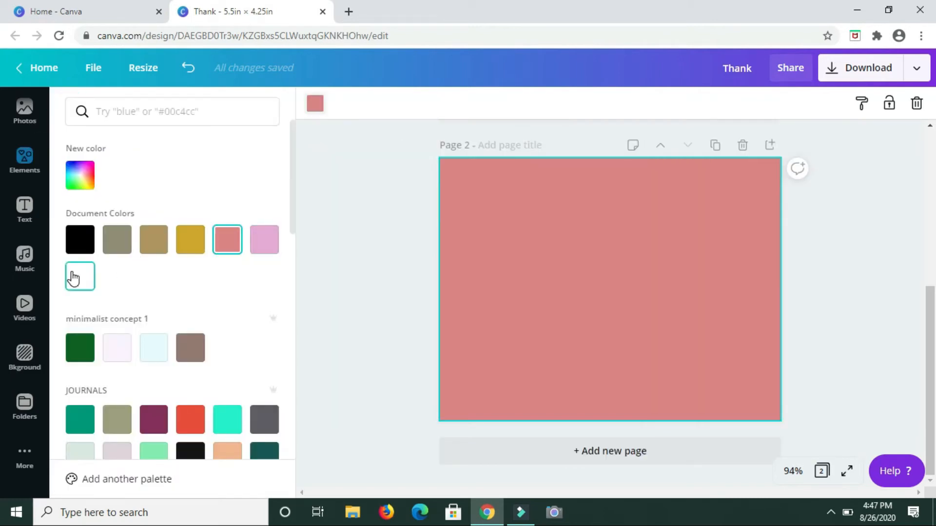
pyautogui.click(73, 277)
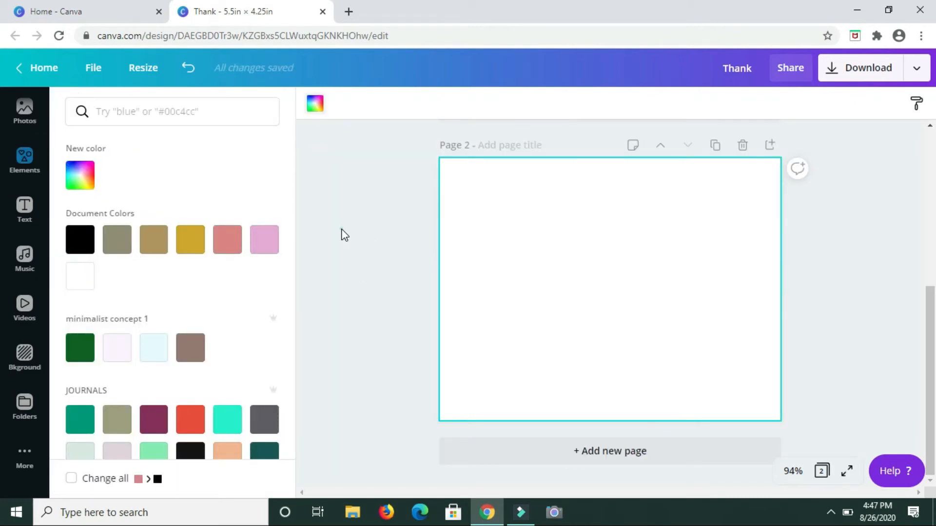
pyautogui.click(341, 234)
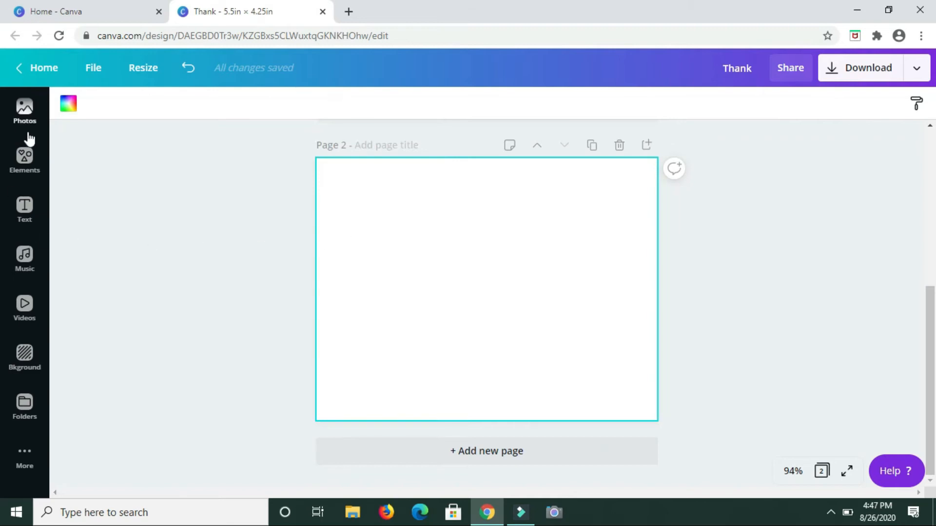
# - Search the elements for "flowers" and place the pink, blue and yellow flower bouquet in page 2's lower-right corner
pyautogui.click(25, 168)
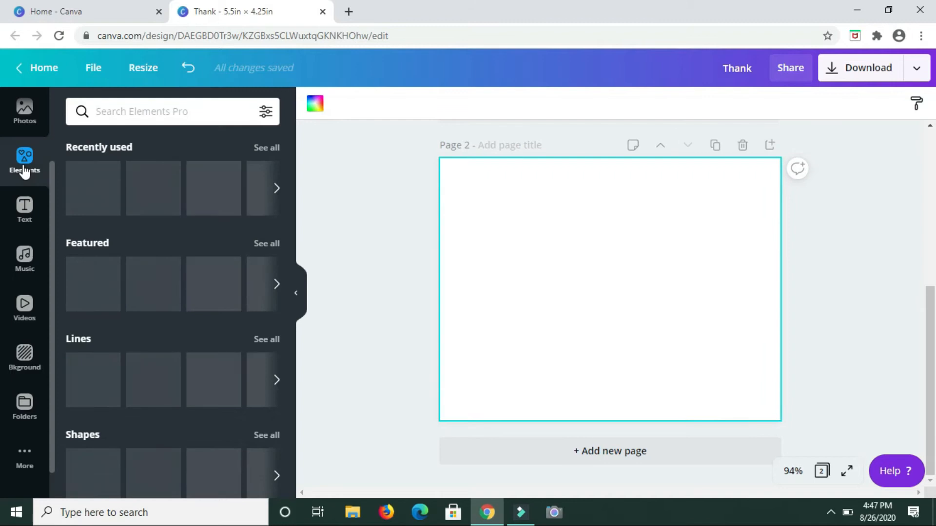
pyautogui.click(130, 103)
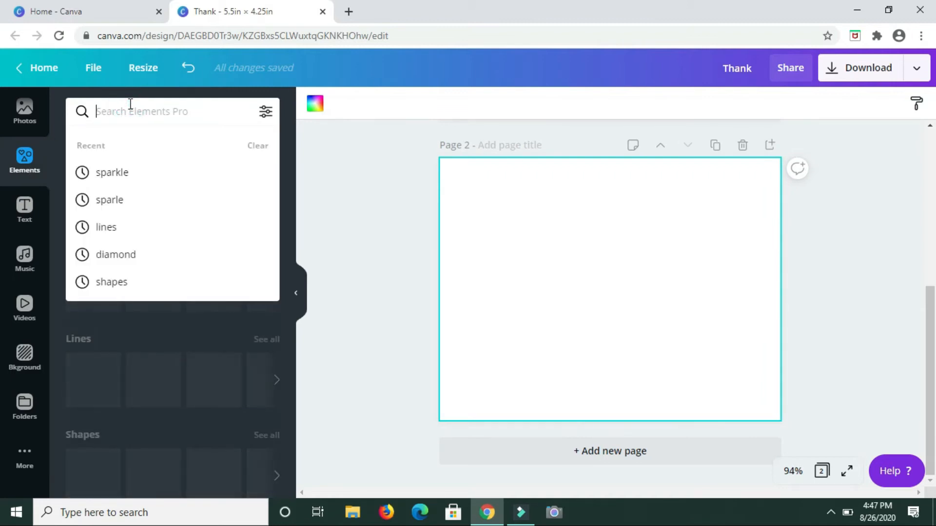
pyautogui.write('flowers')
pyautogui.press('Return')
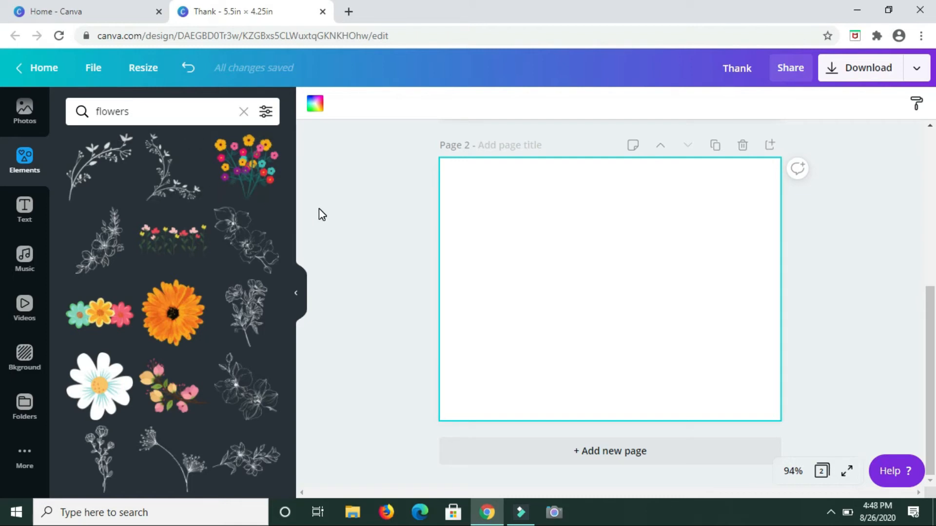
pyautogui.scroll(-10, 179, 254)
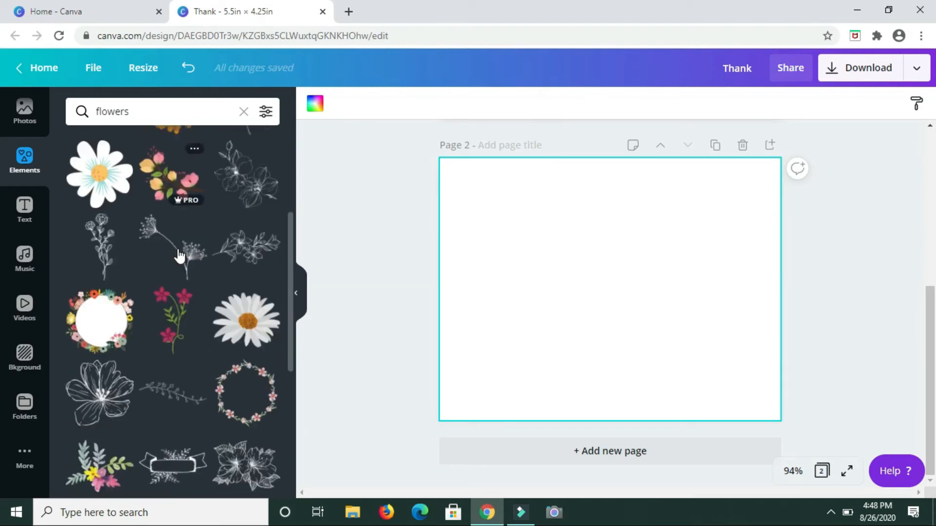
pyautogui.scroll(-3, 178, 251)
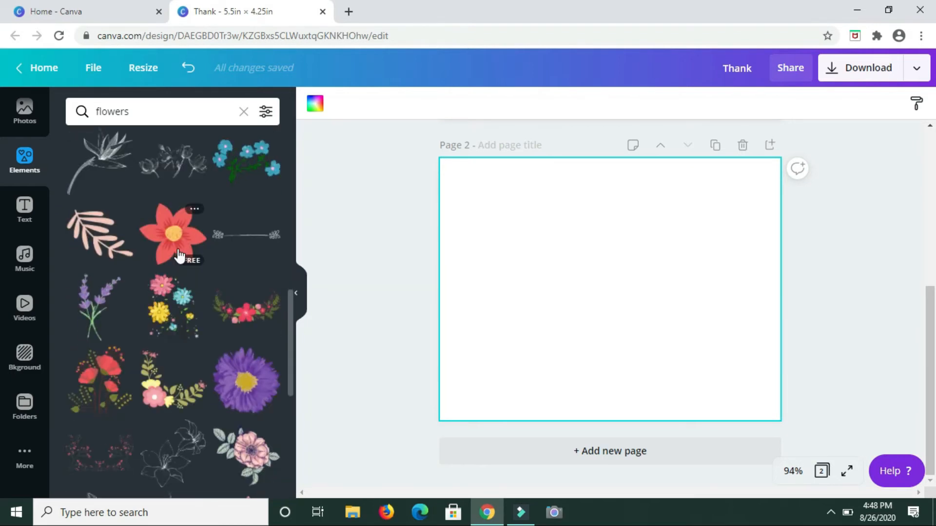
pyautogui.click(174, 306)
pyautogui.moveTo(621, 275); pyautogui.dragTo(753, 356)
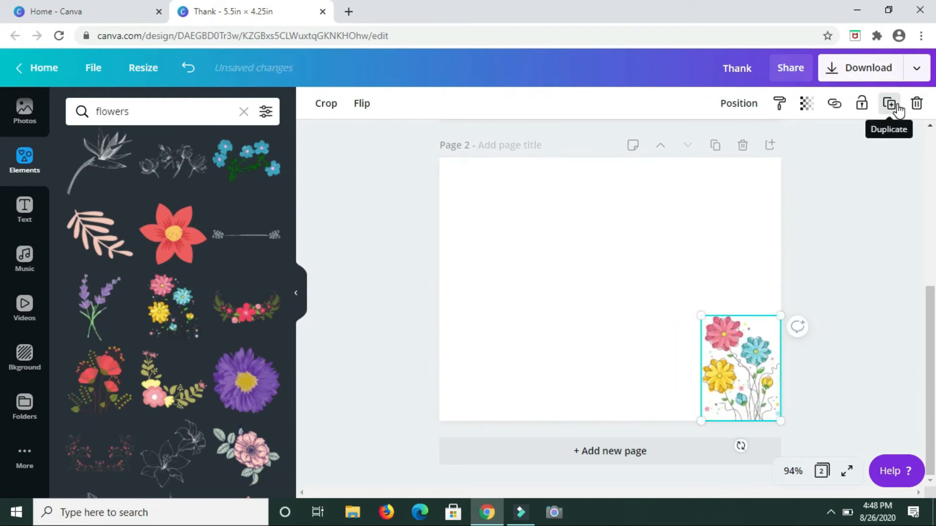
pyautogui.click(297, 295)
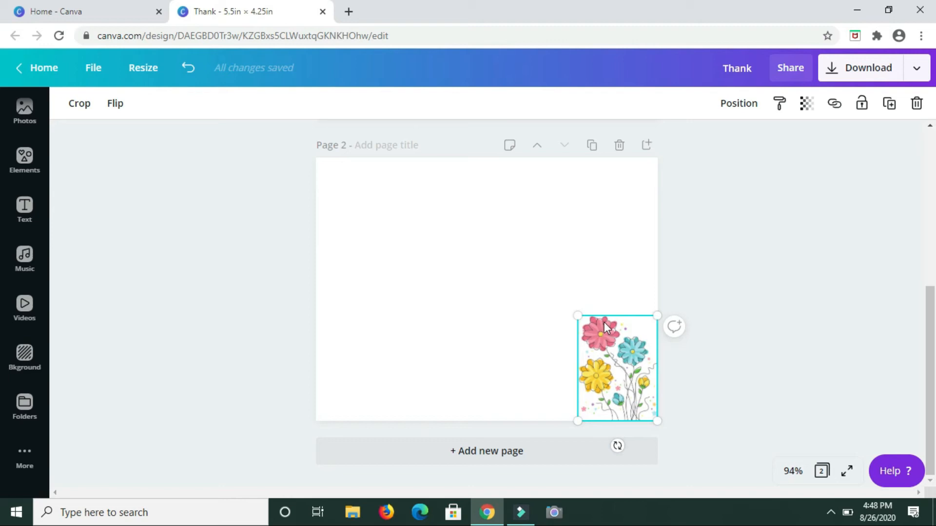
# - Duplicate the flower bouquet, place the copy in page 2's lower-left corner and flip it horizontally
pyautogui.click(890, 111)
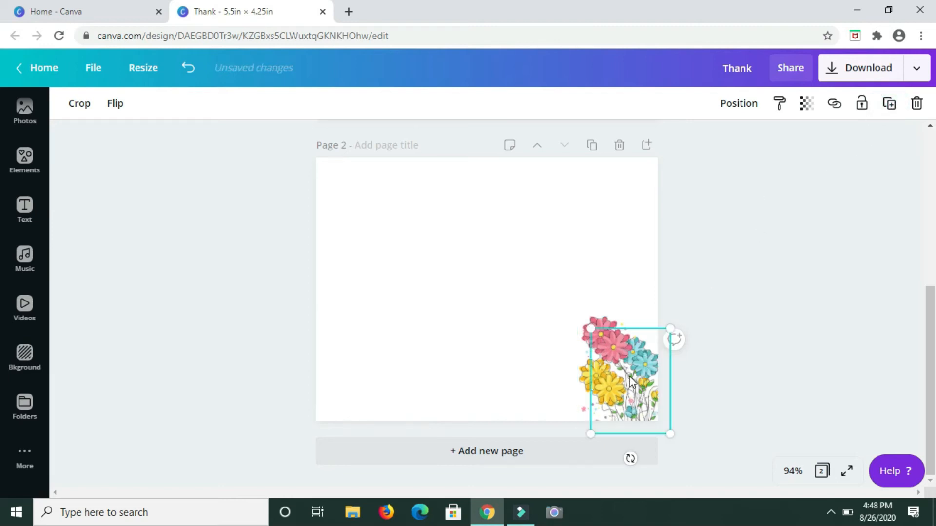
pyautogui.moveTo(629, 380); pyautogui.dragTo(356, 365)
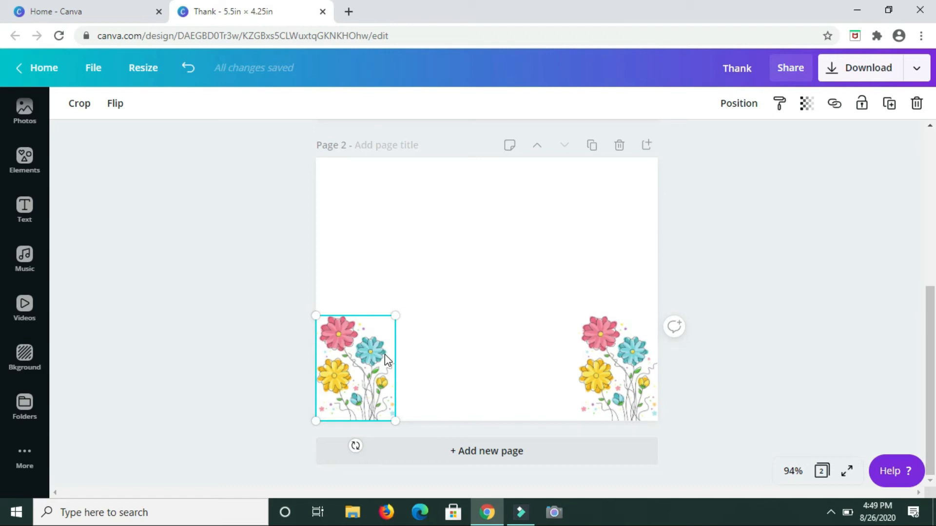
pyautogui.click(115, 104)
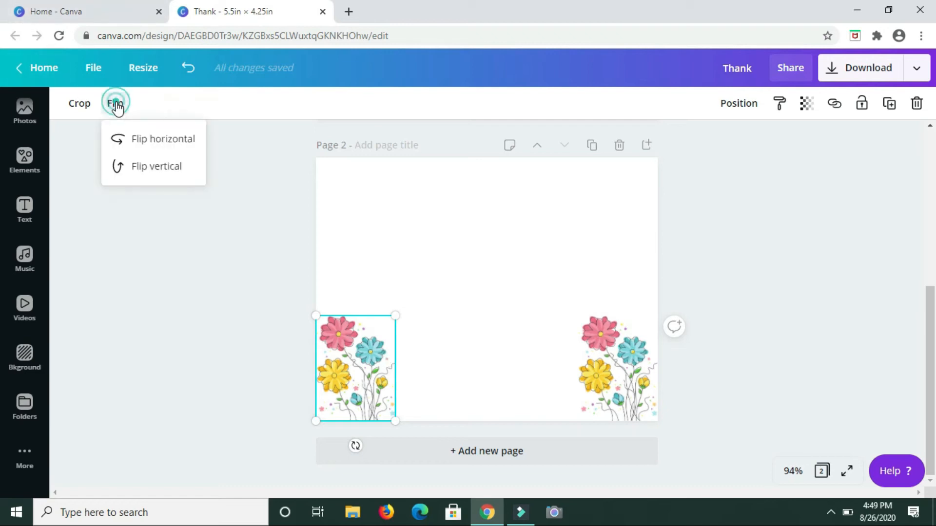
pyautogui.click(155, 144)
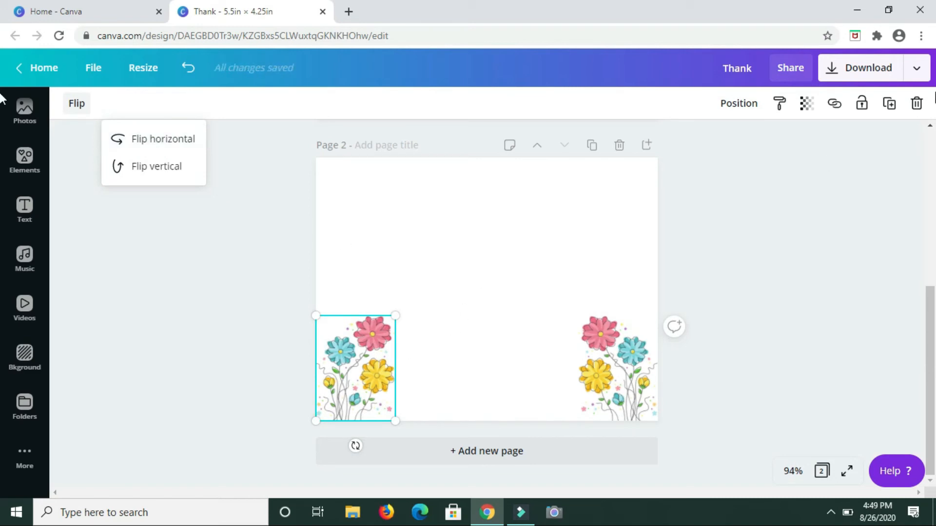
# - Duplicate the flipped bouquet twice and place the copies side by side next to it along page 2's bottom edge
pyautogui.click(889, 103)
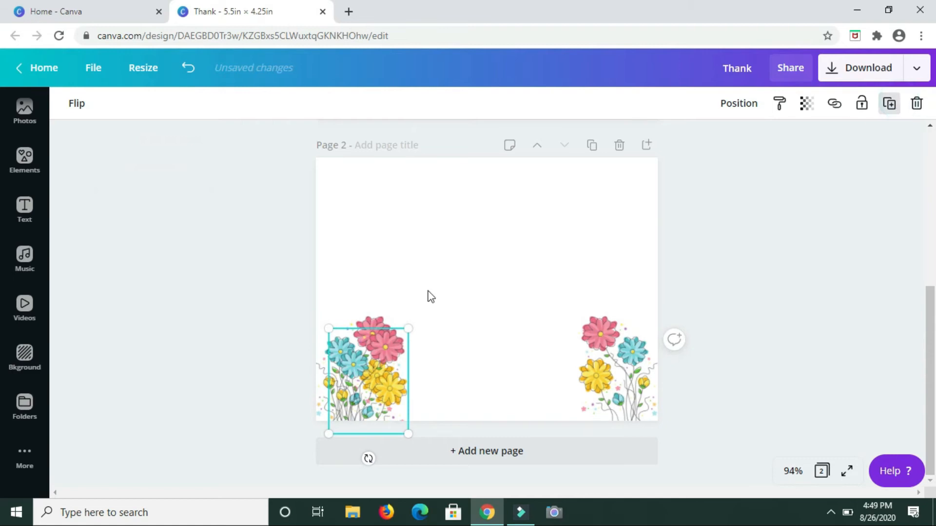
pyautogui.moveTo(383, 361); pyautogui.dragTo(558, 340)
pyautogui.click(889, 103)
# - Replace the unflipped bouquet in page 2's lower-right corner with a copy of the neighbouring flipped bouquet
pyautogui.click(610, 350)
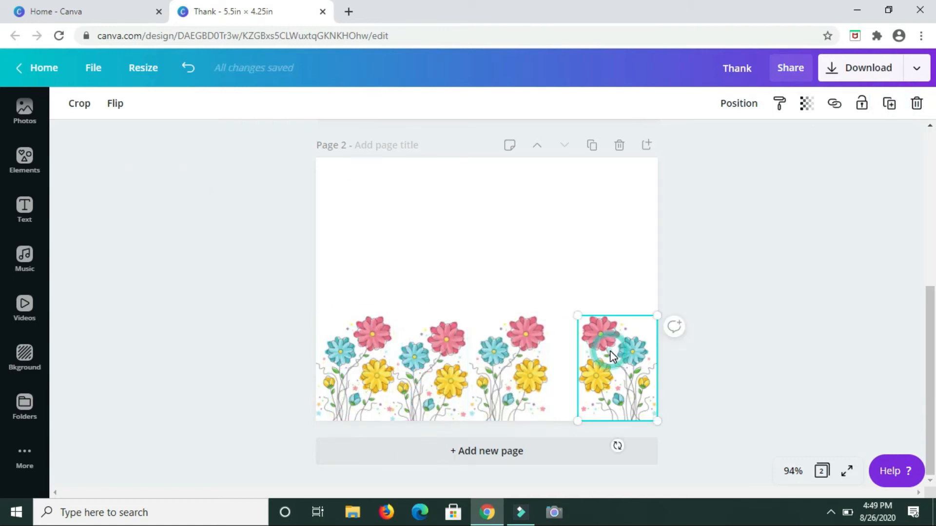
pyautogui.click(917, 104)
pyautogui.click(510, 374)
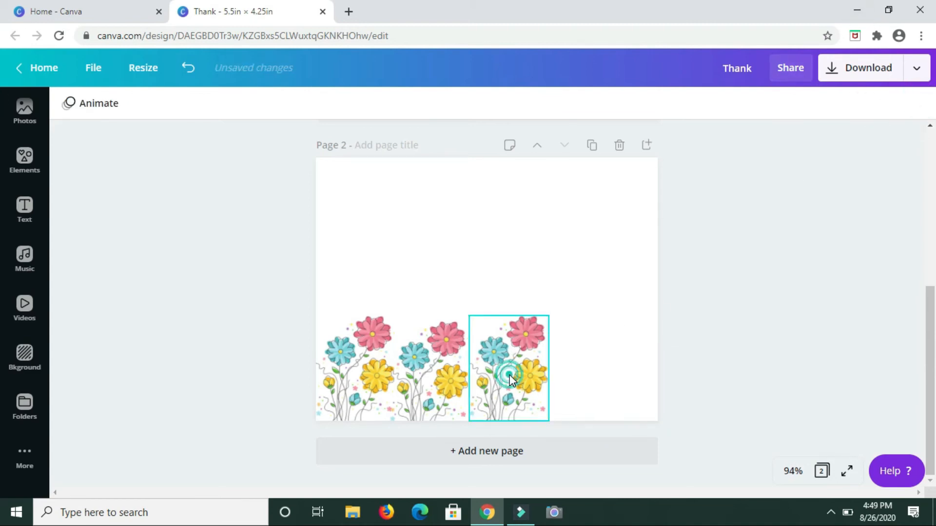
pyautogui.click(889, 104)
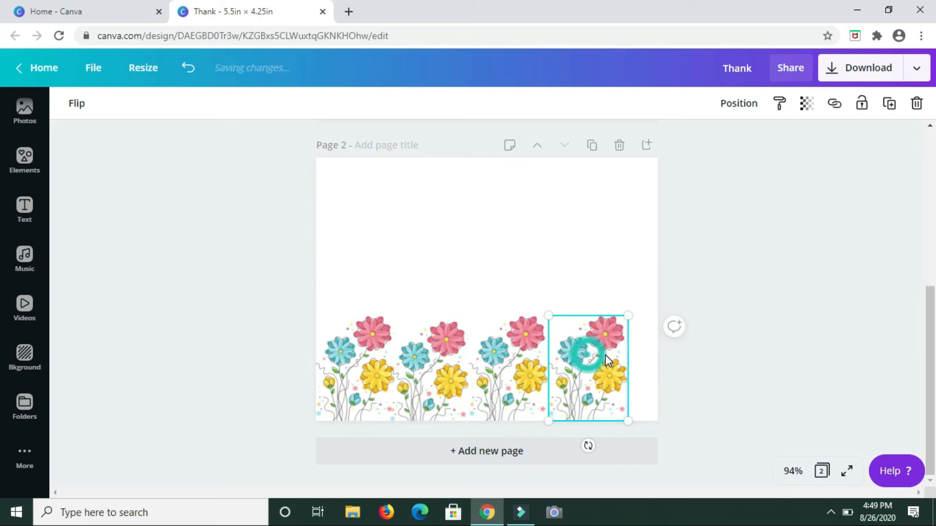
pyautogui.moveTo(587, 351); pyautogui.dragTo(612, 355)
# - Enlarge the bouquets in turn so the flower row spans the full width of page 2's bottom edge
pyautogui.moveTo(567, 313); pyautogui.dragTo(553, 293)
pyautogui.moveTo(621, 343); pyautogui.dragTo(627, 344)
pyautogui.click(527, 342)
pyautogui.moveTo(538, 318); pyautogui.dragTo(563, 297)
pyautogui.click(409, 338)
pyautogui.moveTo(469, 317); pyautogui.dragTo(483, 296)
pyautogui.click(362, 332)
pyautogui.moveTo(393, 312); pyautogui.dragTo(409, 298)
pyautogui.click(580, 223)
# - Set page 2's background to the bright turquoise from the JOURNALS palette
pyautogui.scroll(1, 580, 223)
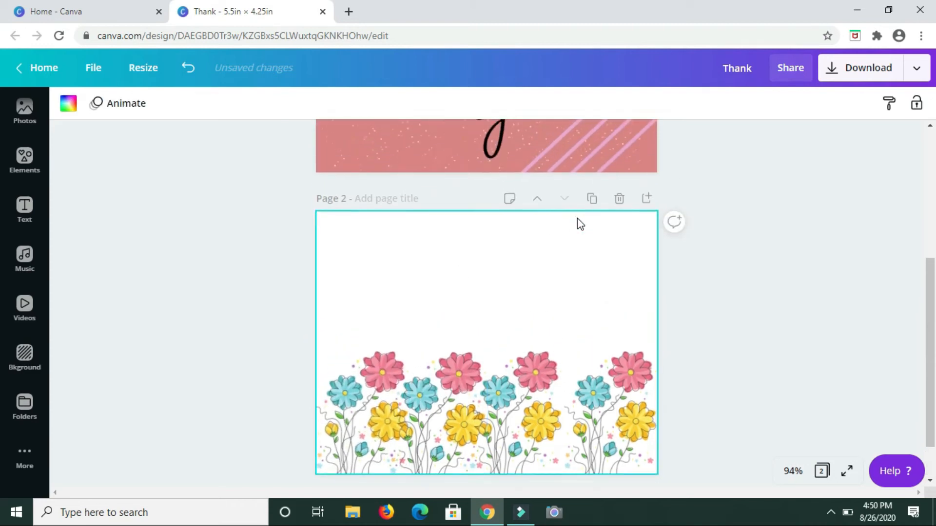
pyautogui.scroll(-1, 527, 329)
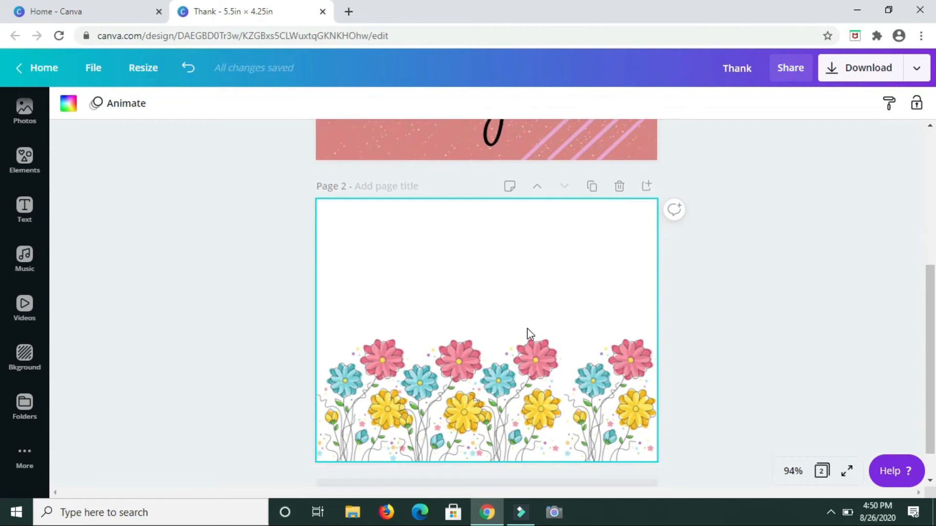
pyautogui.click(459, 234)
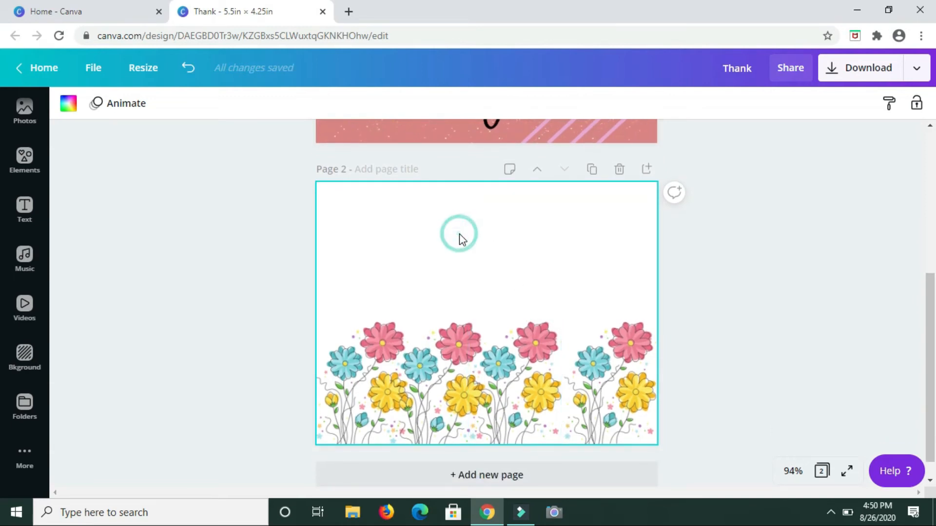
pyautogui.click(65, 115)
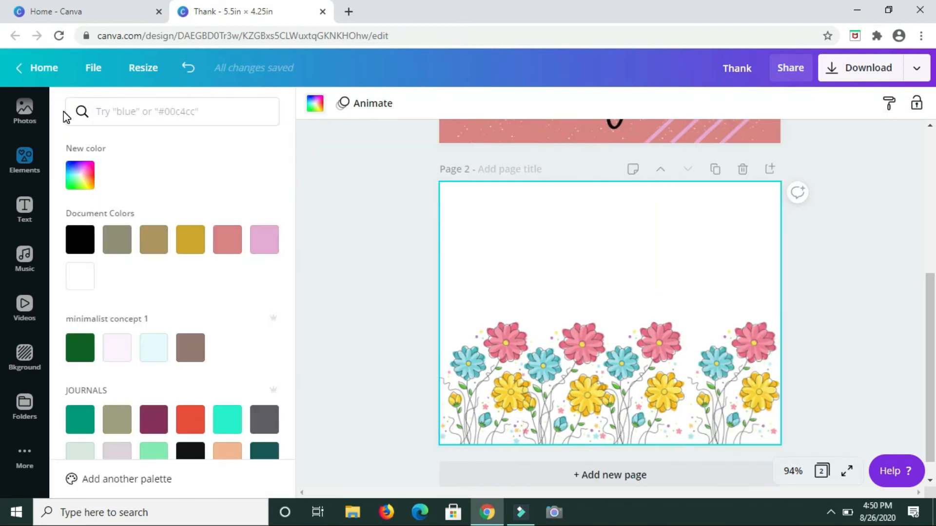
pyautogui.click(155, 360)
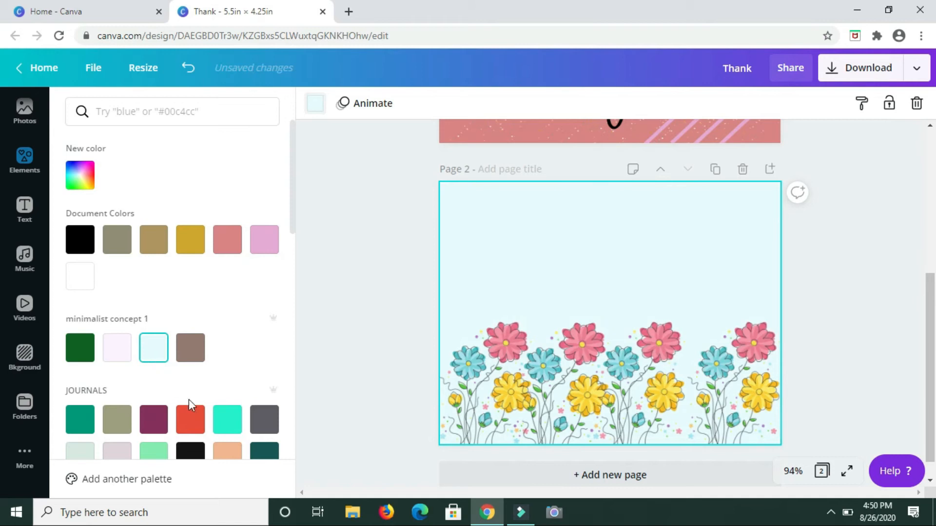
pyautogui.click(228, 420)
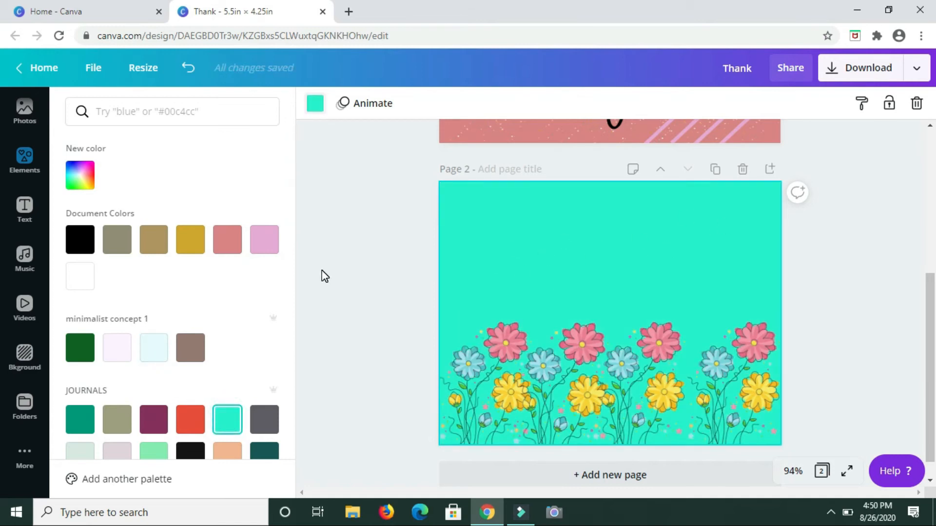
pyautogui.click(357, 269)
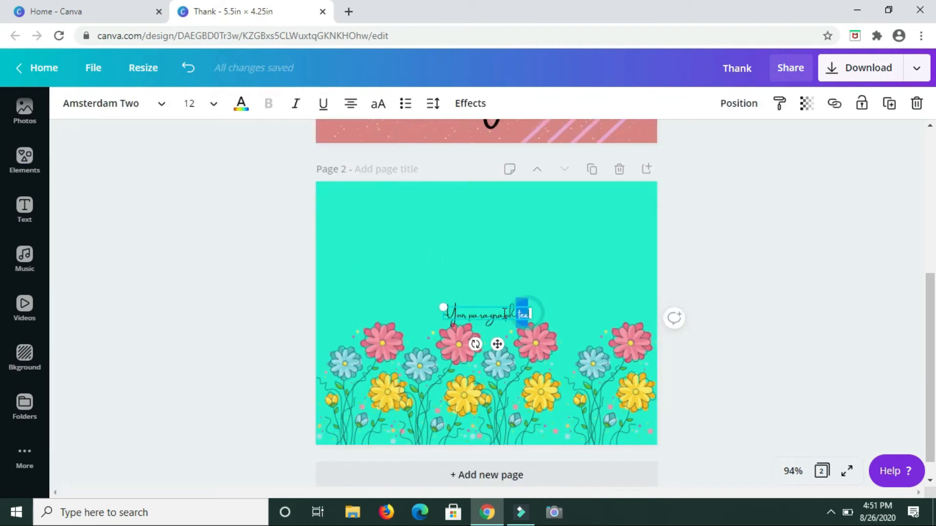
# - Add the text "Thank" to page 2, enlarge it and place it in the upper-left area above the flowers
pyautogui.write('Thank')
pyautogui.moveTo(497, 344); pyautogui.dragTo(481, 259)
pyautogui.moveTo(489, 236); pyautogui.dragTo(606, 277)
pyautogui.moveTo(532, 252); pyautogui.dragTo(410, 246)
pyautogui.click(483, 243)
pyautogui.moveTo(487, 244); pyautogui.dragTo(516, 245)
pyautogui.click(562, 226)
# - Add the text "You" beside "Thank" on page 2, enlarged to font size 47.6
pyautogui.press('t')
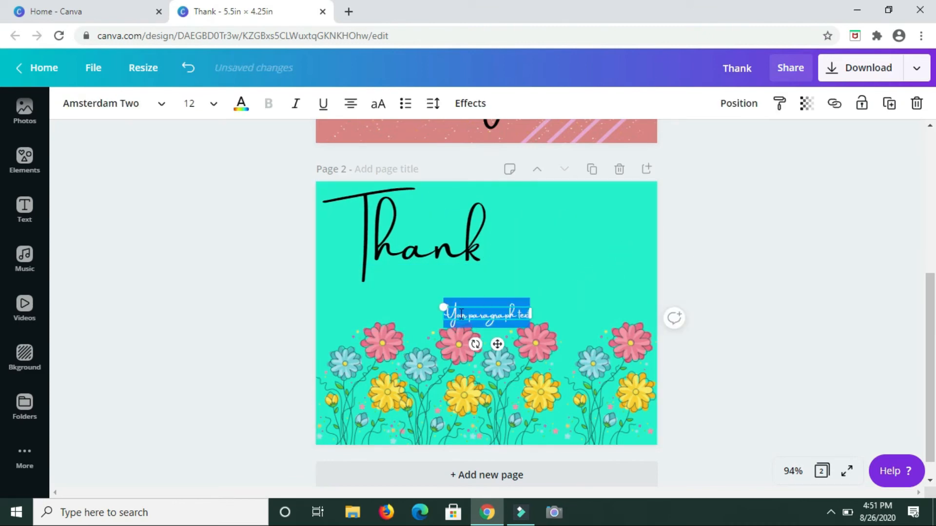
pyautogui.moveTo(497, 345); pyautogui.dragTo(547, 273)
pyautogui.moveTo(590, 235); pyautogui.dragTo(607, 212)
pyautogui.write('You')
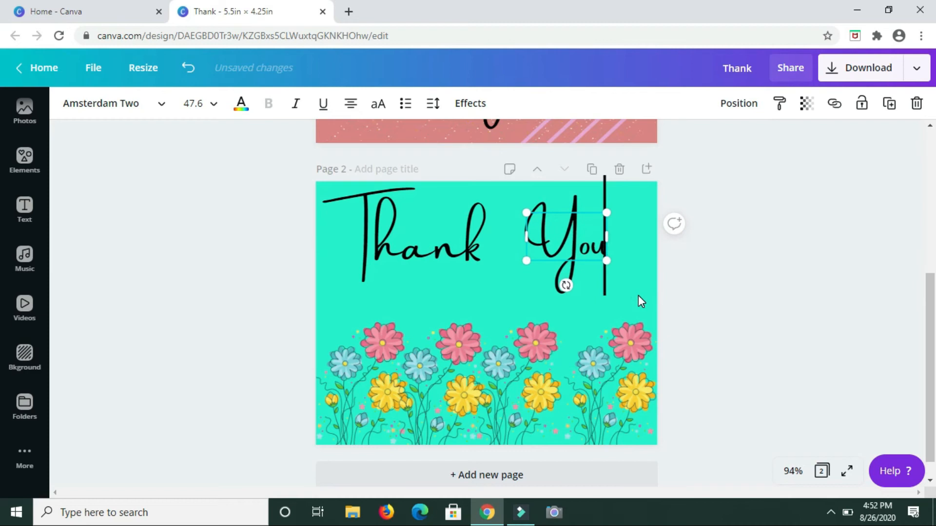
pyautogui.click(638, 296)
# - Change the font of both "Thank" and "You" to Amatic SC and move the pair slightly down and right
pyautogui.moveTo(627, 246); pyautogui.dragTo(127, 123)
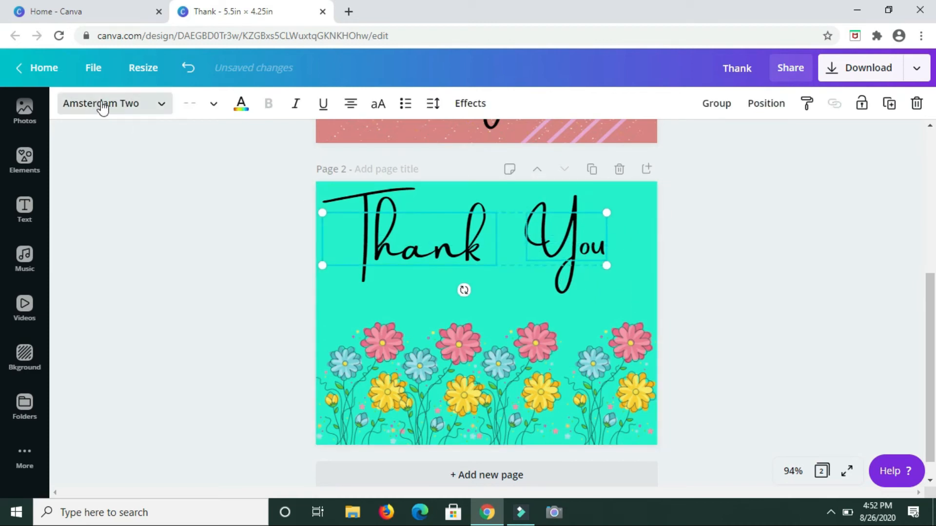
pyautogui.click(158, 110)
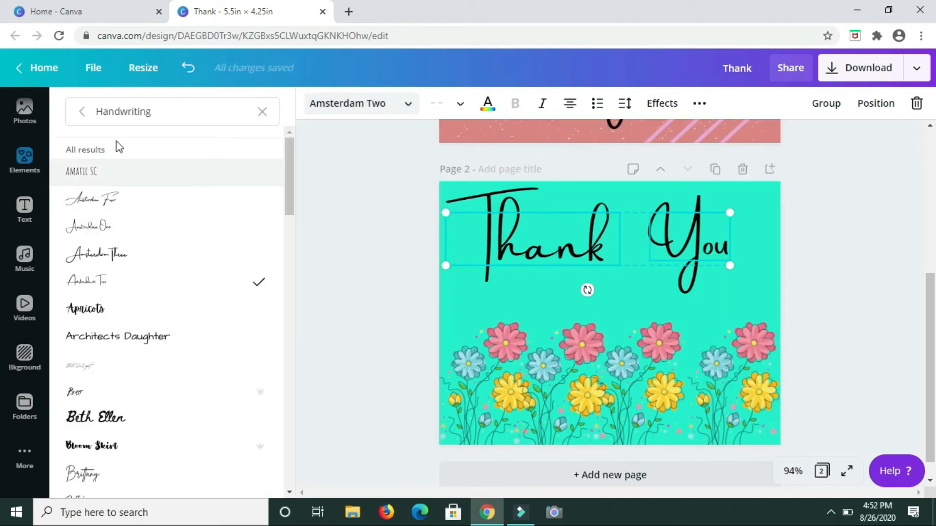
pyautogui.click(152, 173)
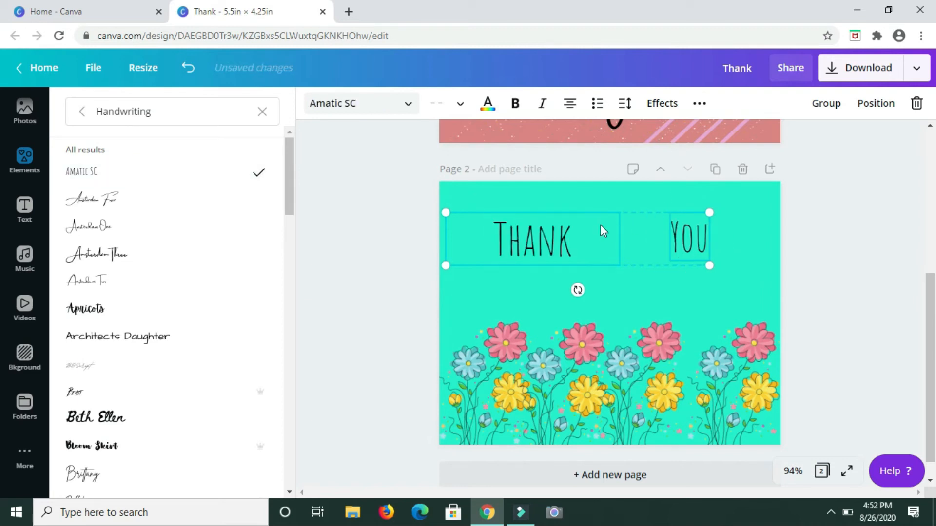
pyautogui.click(628, 297)
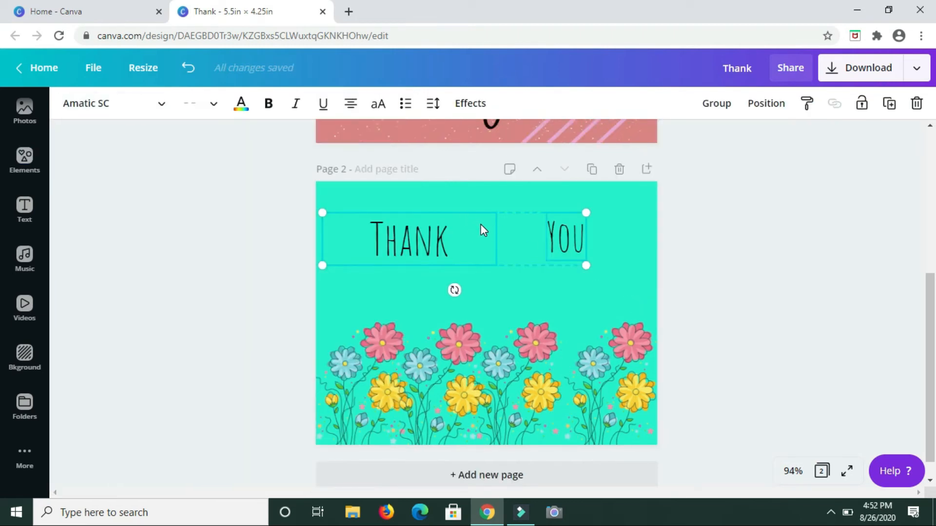
pyautogui.moveTo(481, 224); pyautogui.dragTo(496, 247)
pyautogui.click(503, 203)
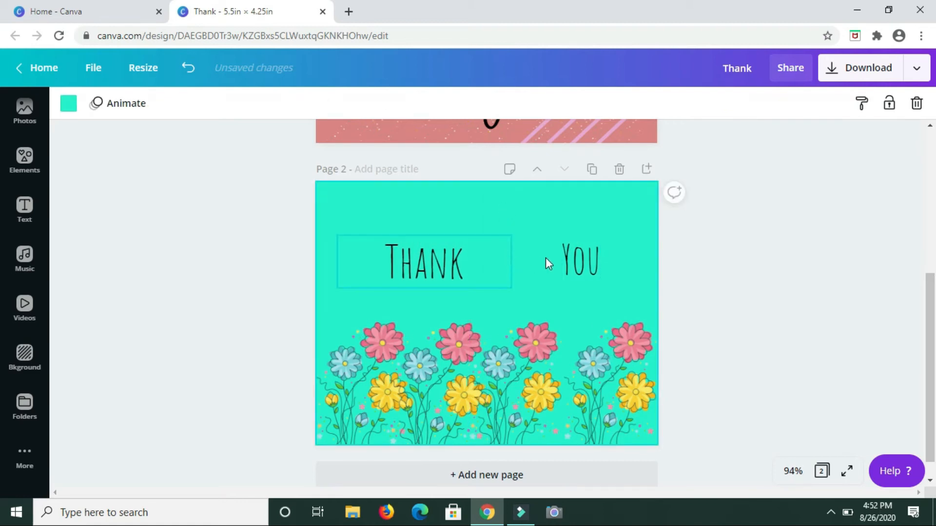
# - Enlarge the word "You" to font size 89.8 and place it closer to "Thank"
pyautogui.click(578, 259)
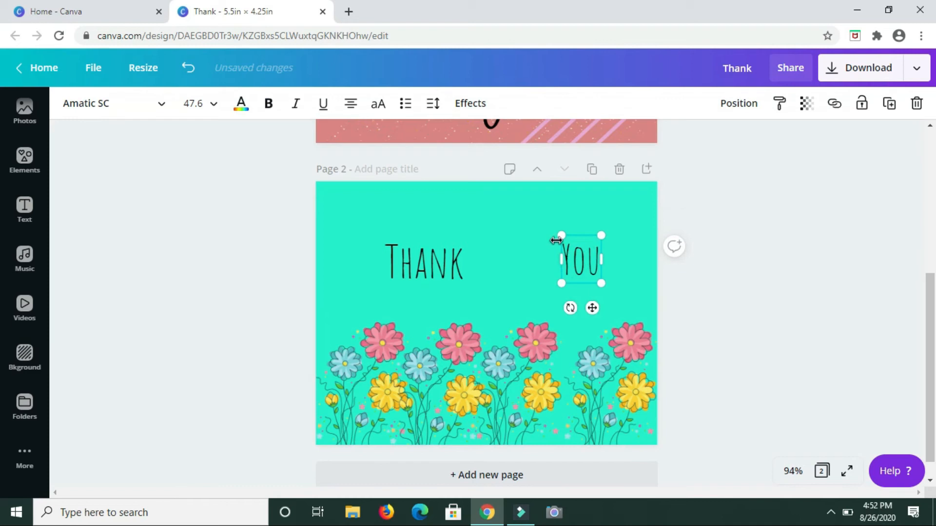
pyautogui.moveTo(558, 235); pyautogui.dragTo(495, 216)
pyautogui.moveTo(586, 225); pyautogui.dragTo(574, 251)
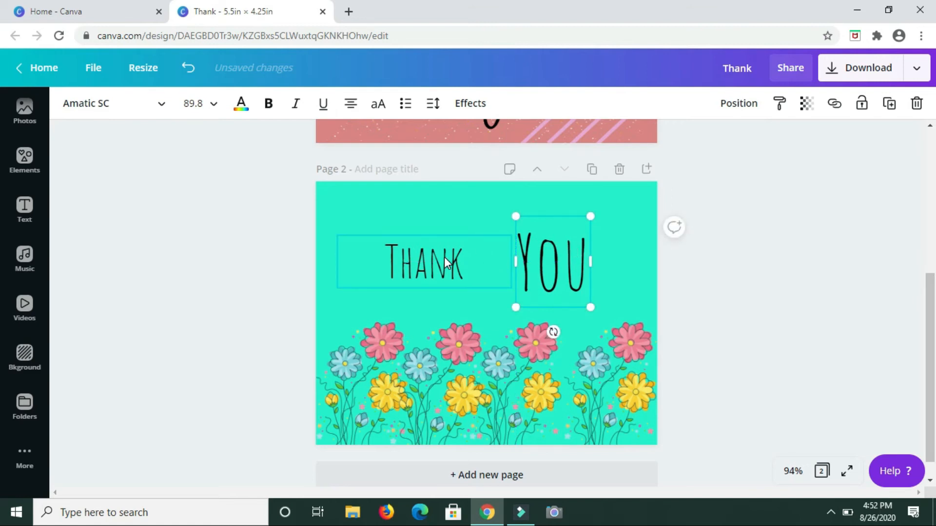
# - Enlarge the word "Thank" to match "You" and line the two words up above the flowers
pyautogui.click(444, 257)
pyautogui.moveTo(512, 230); pyautogui.dragTo(591, 210)
pyautogui.moveTo(469, 234); pyautogui.dragTo(415, 247)
pyautogui.click(580, 256)
pyautogui.click(460, 268)
pyautogui.moveTo(468, 237); pyautogui.dragTo(487, 224)
pyautogui.click(609, 273)
pyautogui.click(597, 258)
pyautogui.click(640, 206)
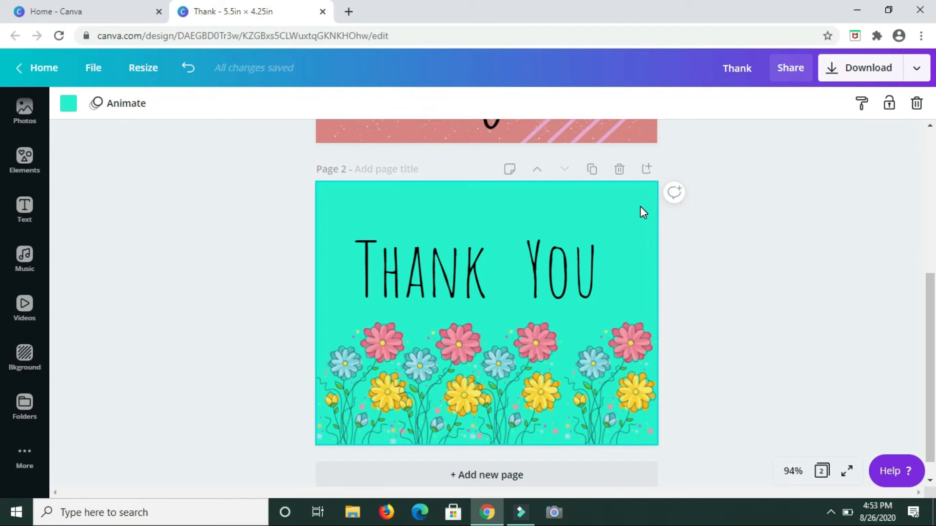
# - Duplicate page 2 with its turquoise background, lettering and flower row
pyautogui.scroll(-1, 516, 394)
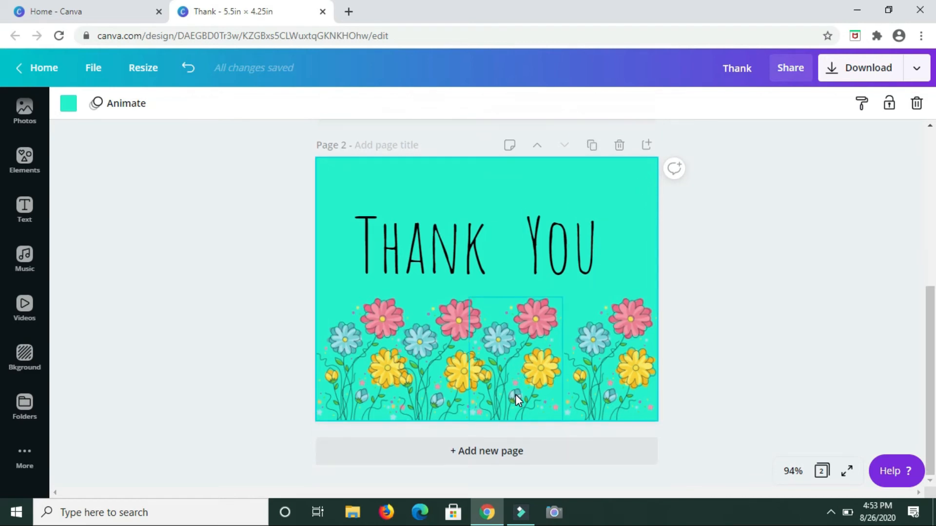
pyautogui.click(592, 146)
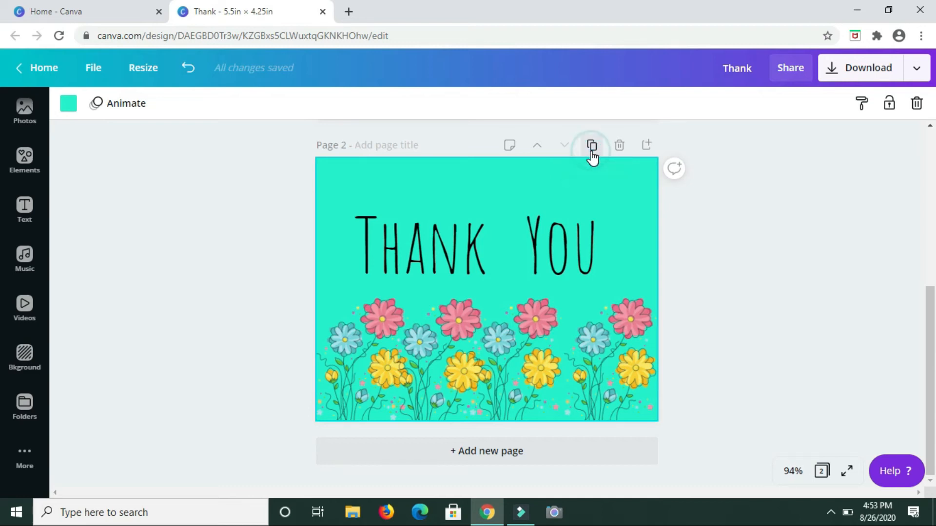
pyautogui.scroll(1, 422, 302)
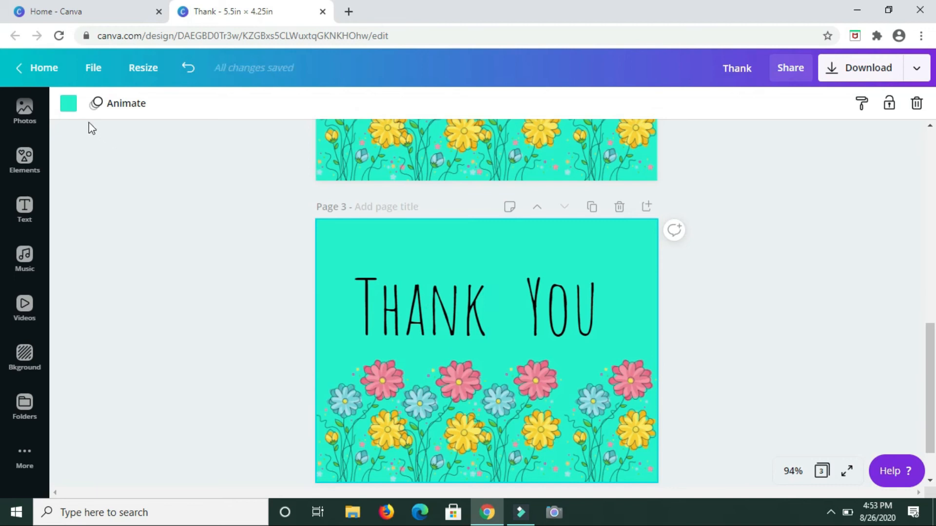
# - Change the background colour of page 3 from the document colours to white
pyautogui.click(68, 102)
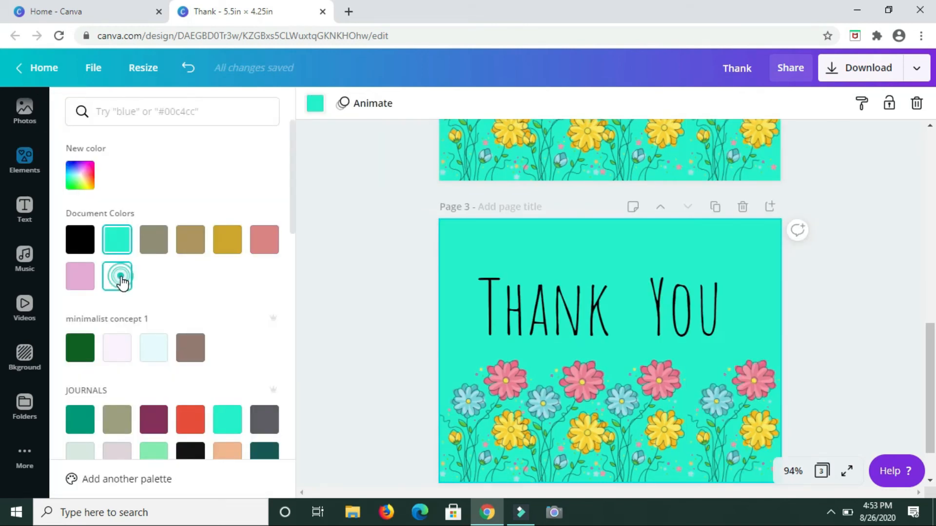
pyautogui.click(124, 279)
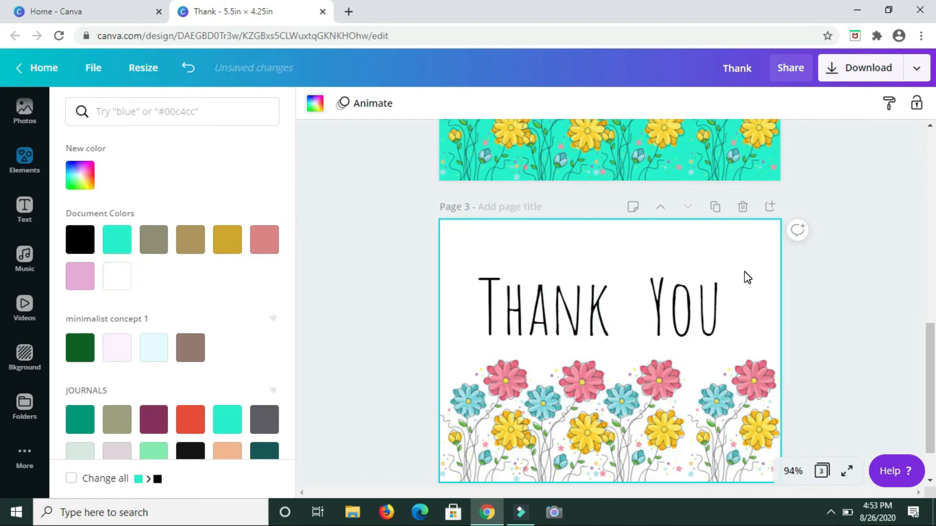
pyautogui.scroll(4, 747, 277)
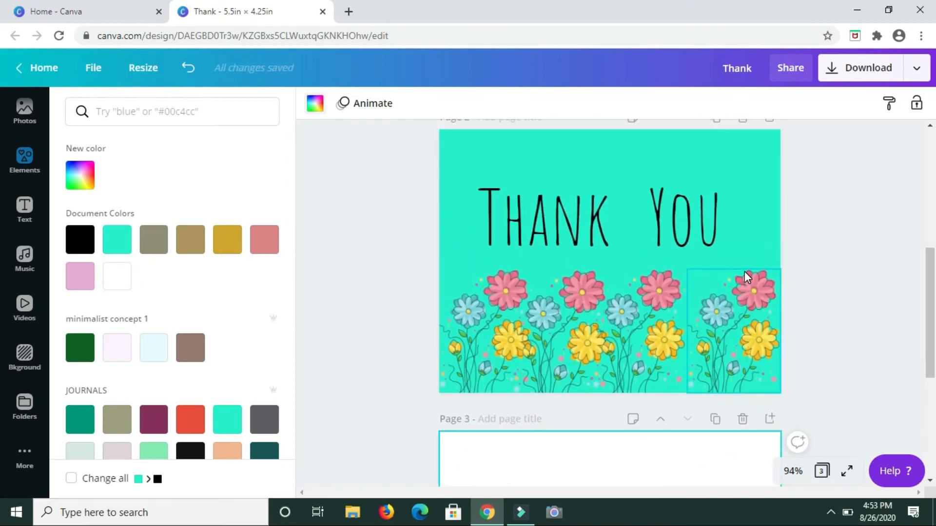
pyautogui.scroll(-4, 747, 277)
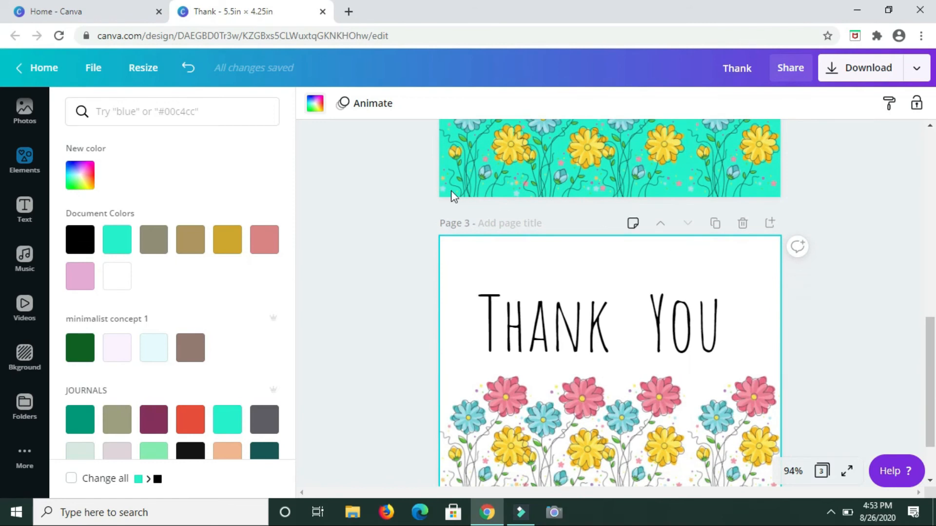
pyautogui.click(355, 179)
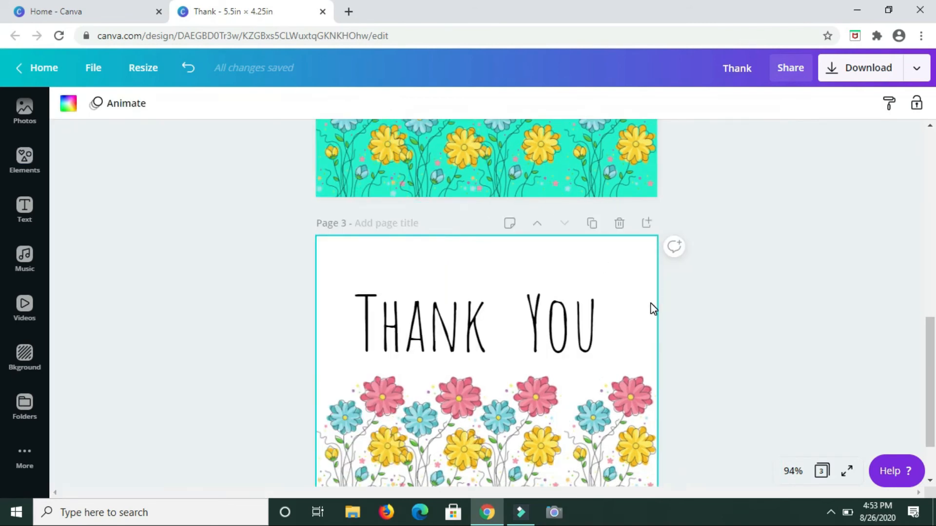
# - Add a blank fourth page and place the first uploaded handwritten "Thank you" photo on it
pyautogui.scroll(-2, 650, 303)
pyautogui.click(509, 452)
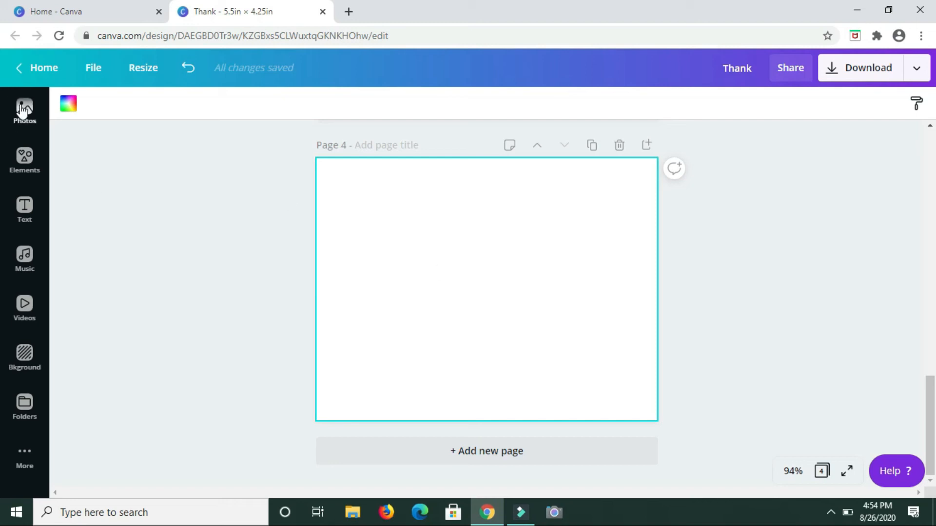
pyautogui.scroll(2, 38, 179)
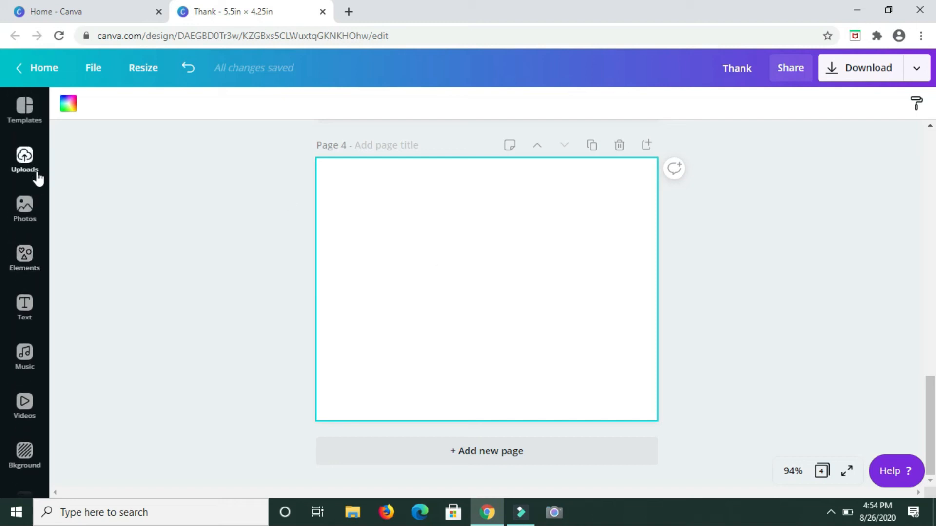
pyautogui.click(24, 159)
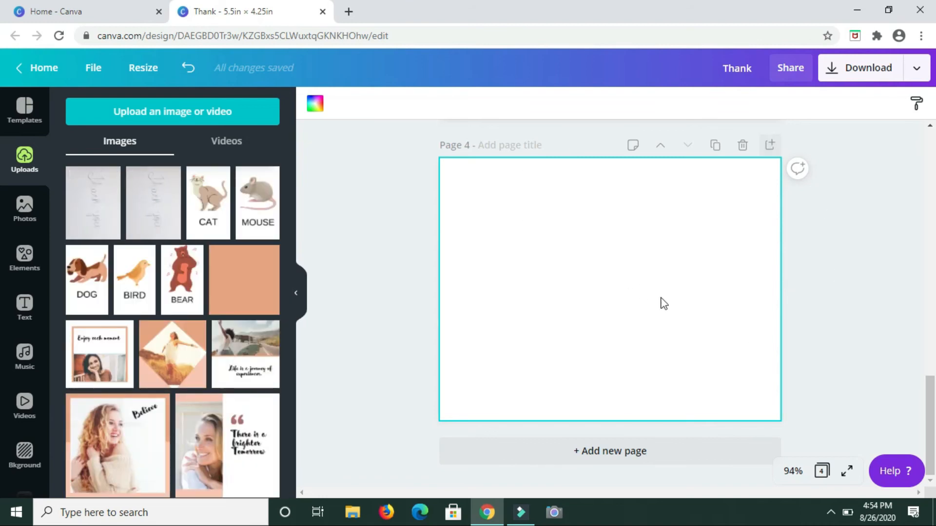
pyautogui.click(106, 200)
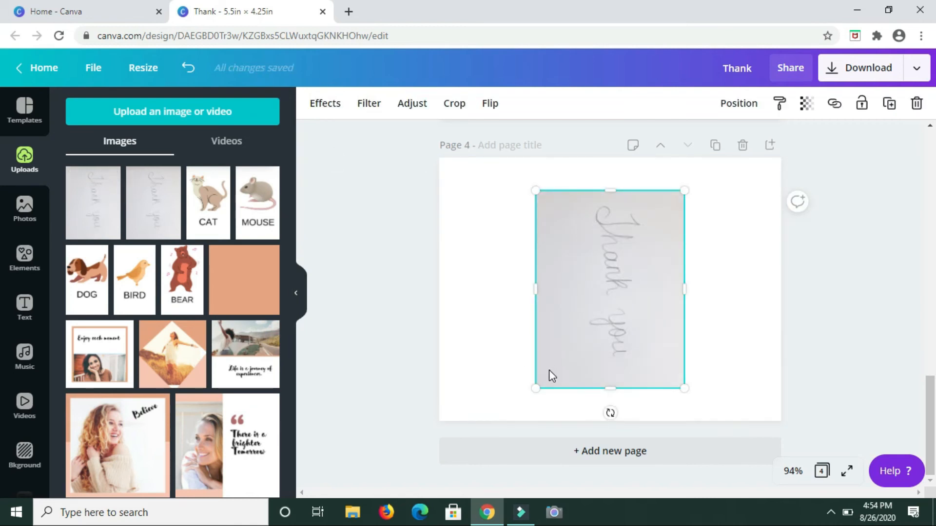
# - Rotate the handwritten photo 90° counterclockwise so it reads horizontally, and remove its background with Background Remover
pyautogui.click(296, 297)
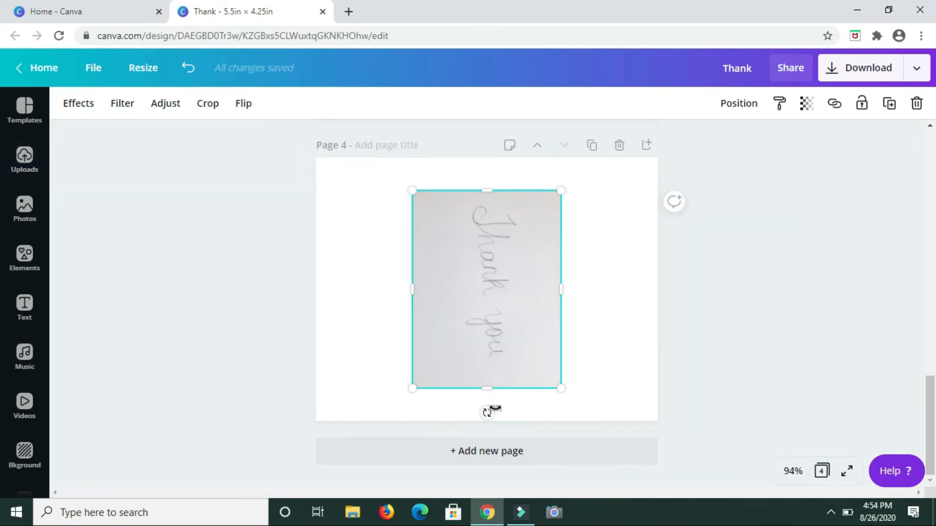
pyautogui.moveTo(489, 411); pyautogui.dragTo(595, 285)
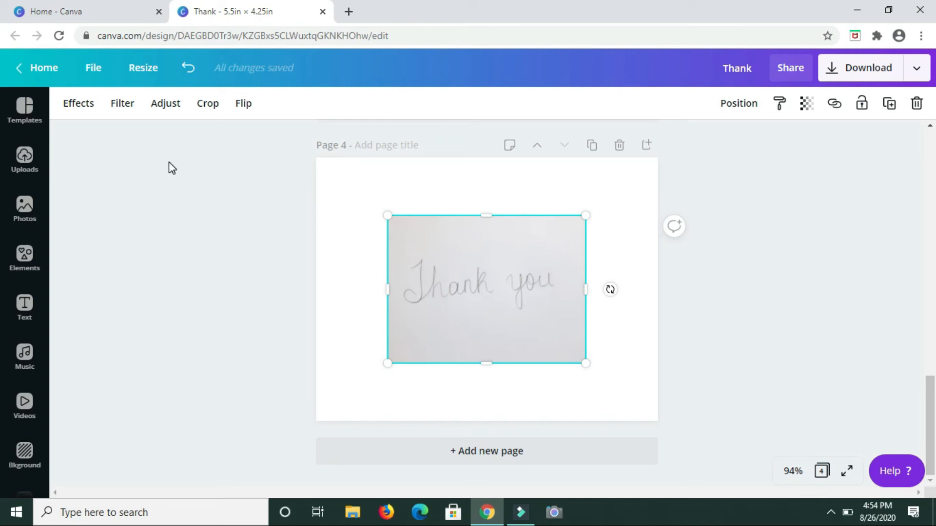
pyautogui.click(82, 108)
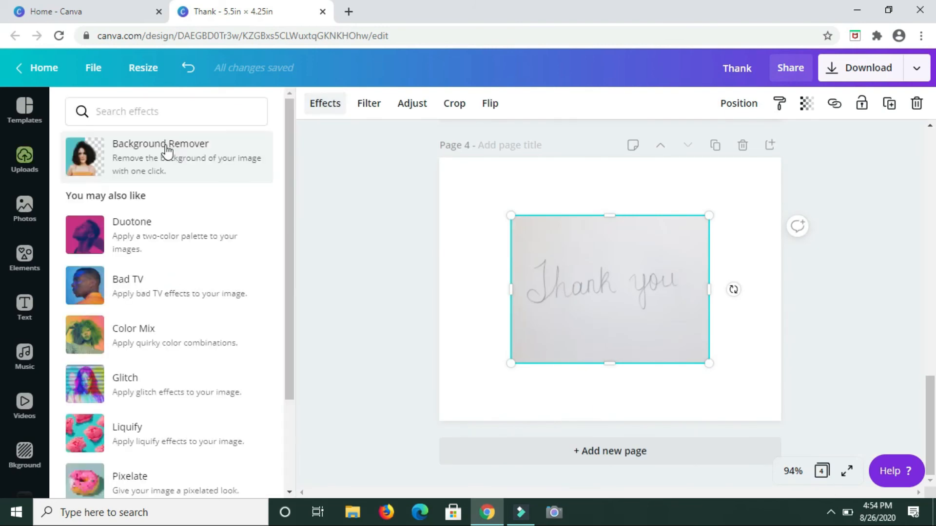
pyautogui.click(174, 154)
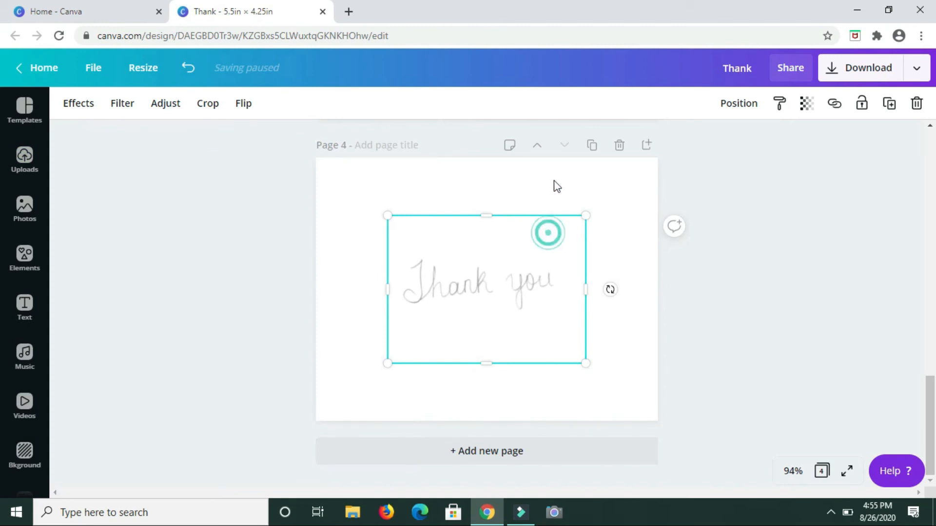
# - Move the handwritten "Thank you" up on page 4 and crop its empty margins close around the words
pyautogui.moveTo(550, 247); pyautogui.dragTo(546, 208)
pyautogui.moveTo(582, 346); pyautogui.dragTo(582, 346)
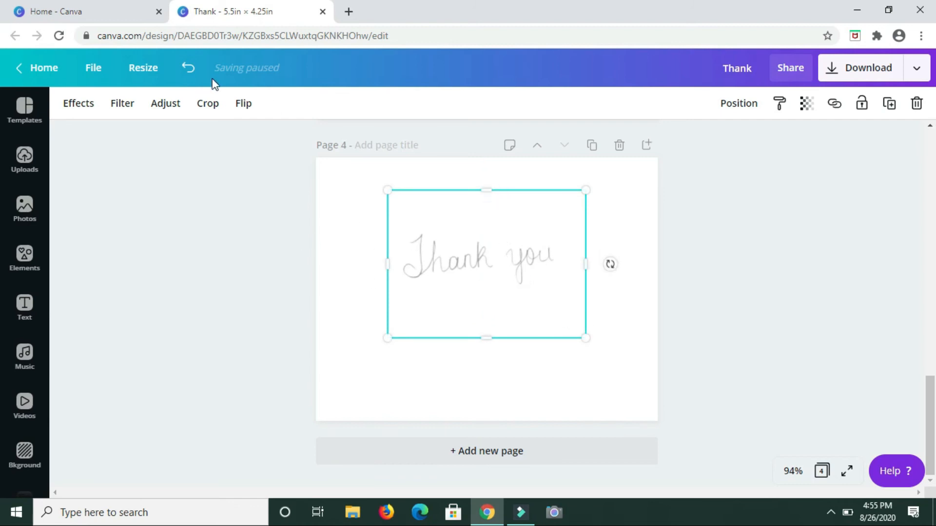
pyautogui.click(209, 103)
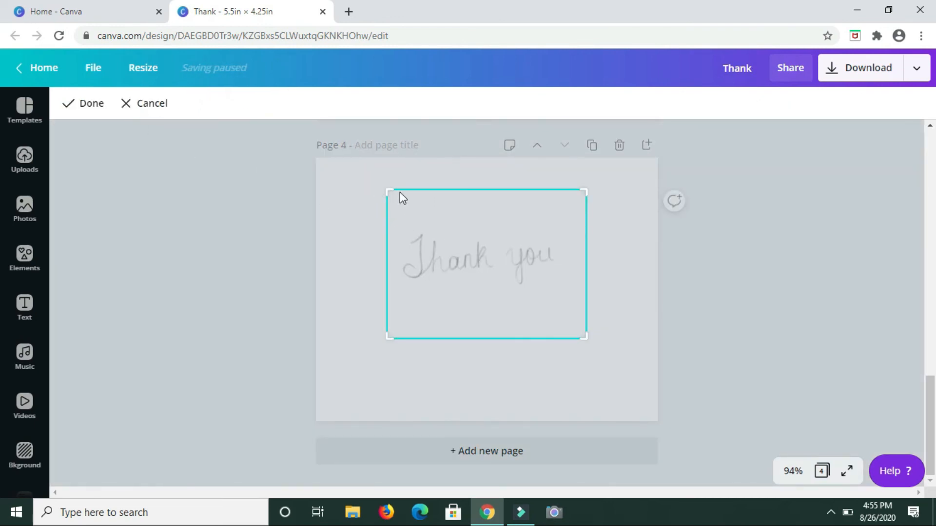
pyautogui.moveTo(393, 198)
pyautogui.mouseDown()
pyautogui.moveTo(418, 209)
pyautogui.moveTo(401, 209)
pyautogui.mouseUp()
pyautogui.moveTo(583, 340); pyautogui.dragTo(562, 287)
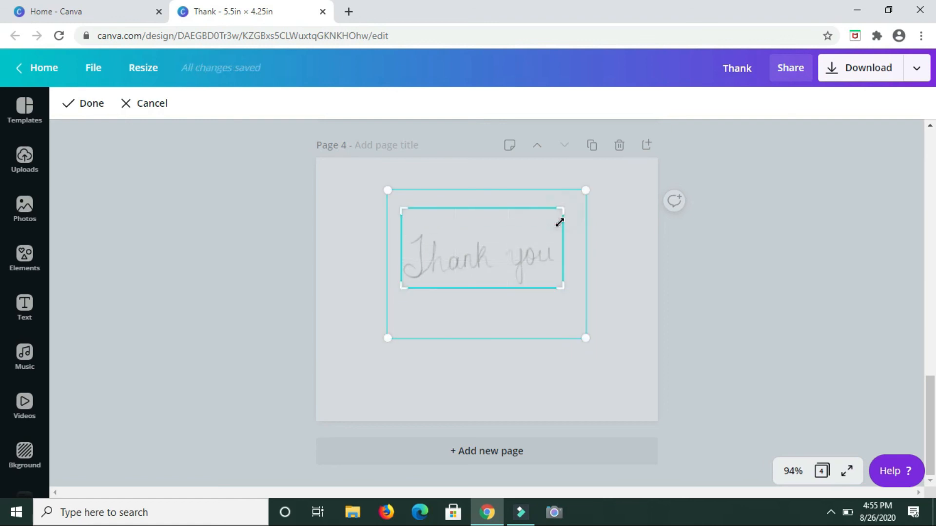
pyautogui.click(97, 102)
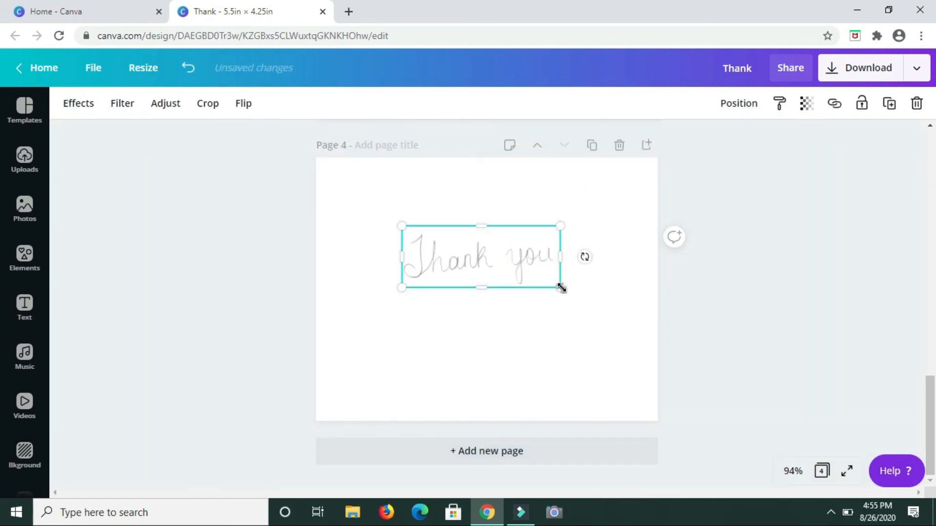
# - Enlarge the cropped handwritten "Thank you" and centre it horizontally in the upper part of page 4
pyautogui.moveTo(561, 287); pyautogui.dragTo(616, 326)
pyautogui.moveTo(522, 261); pyautogui.dragTo(501, 259)
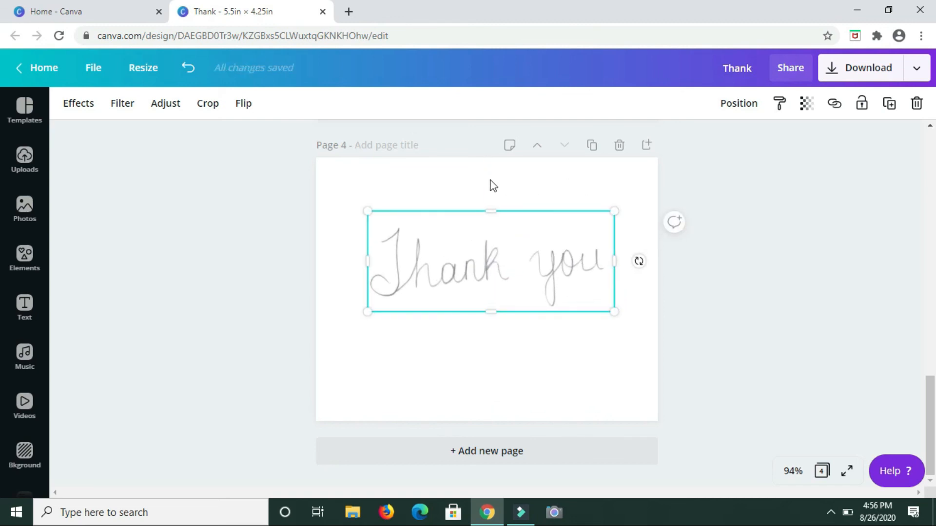
pyautogui.click(572, 182)
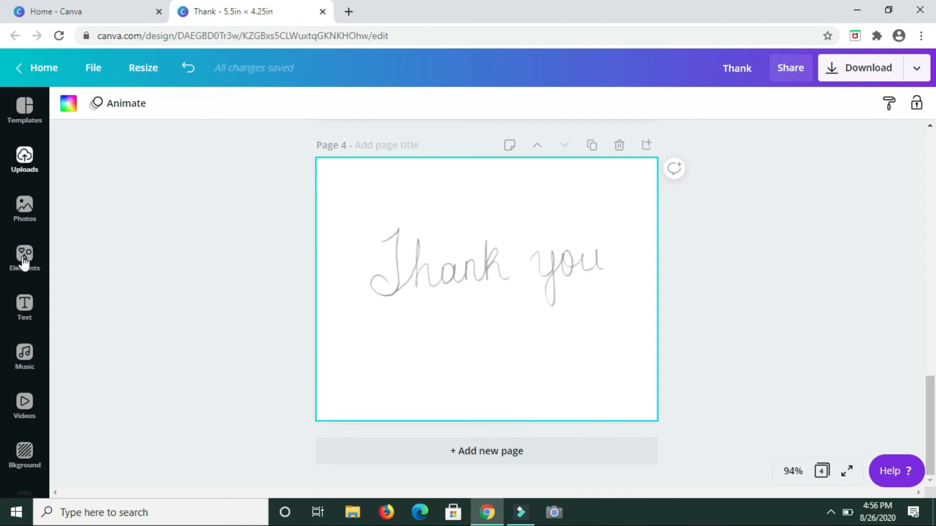
# - Set the background of page 4 to the white pattern framed by scattered pink flowers and petals
pyautogui.click(24, 454)
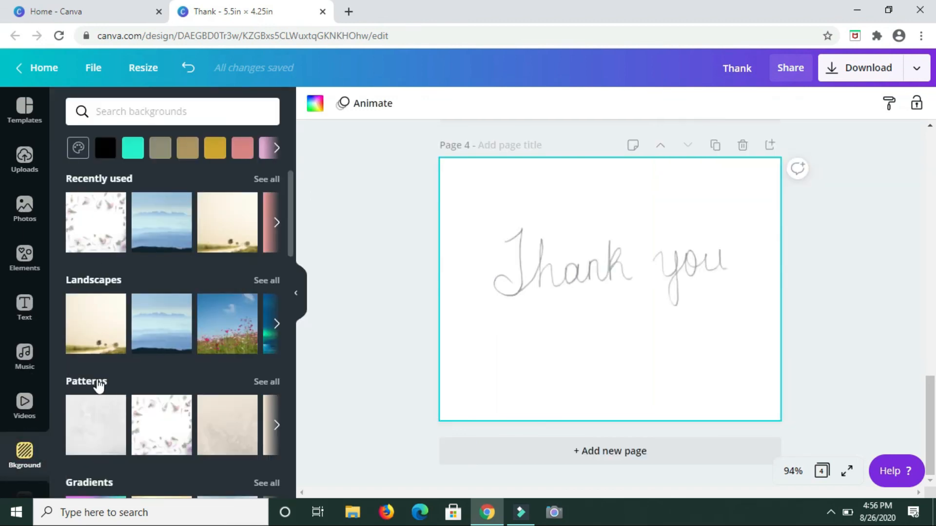
pyautogui.scroll(-3, 99, 385)
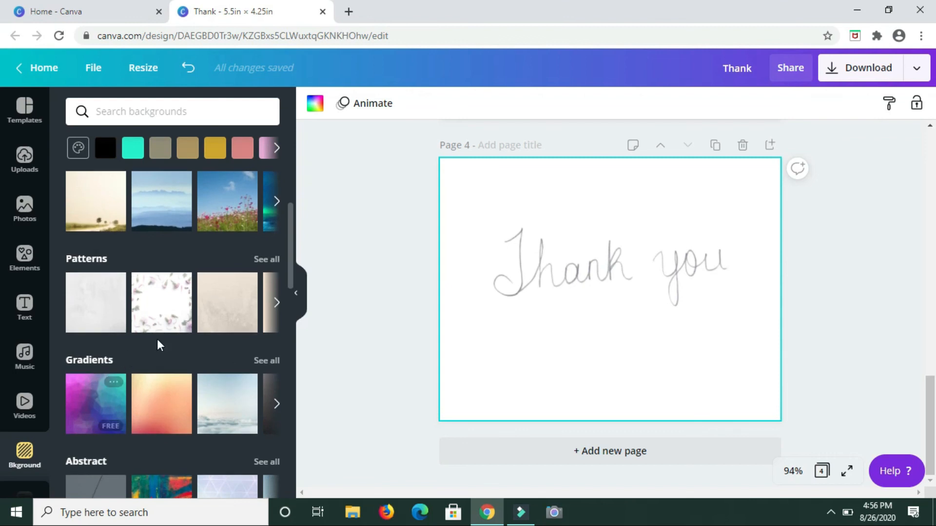
pyautogui.click(278, 304)
pyautogui.click(183, 322)
pyautogui.click(86, 259)
pyautogui.click(259, 275)
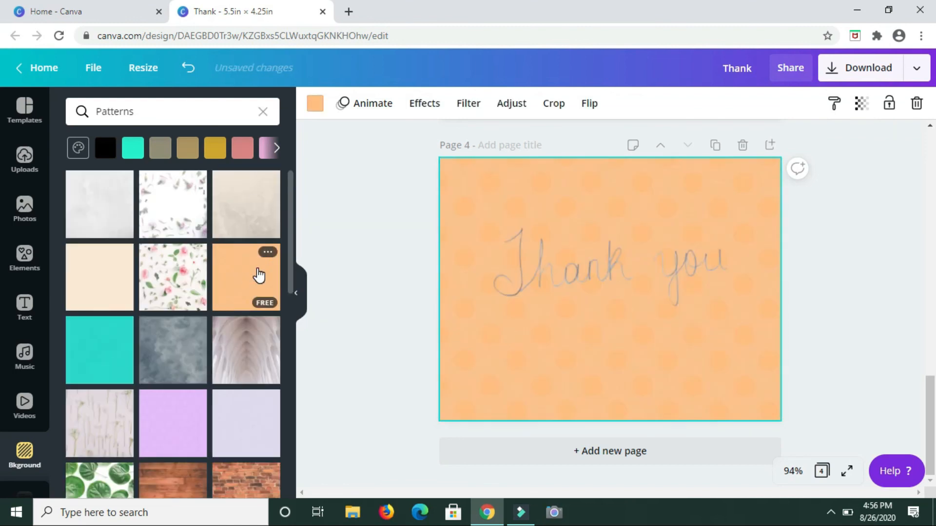
pyautogui.scroll(-8, 236, 323)
pyautogui.scroll(8, 236, 323)
pyautogui.click(181, 204)
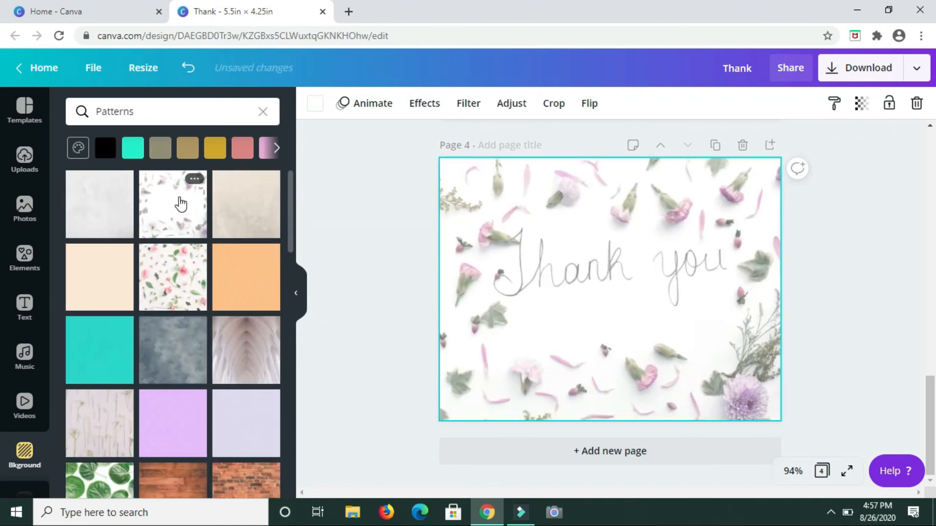
# - Tilt the handwritten "Thank you" slightly counterclockwise and place it in the open middle area between the flowers
pyautogui.click(578, 265)
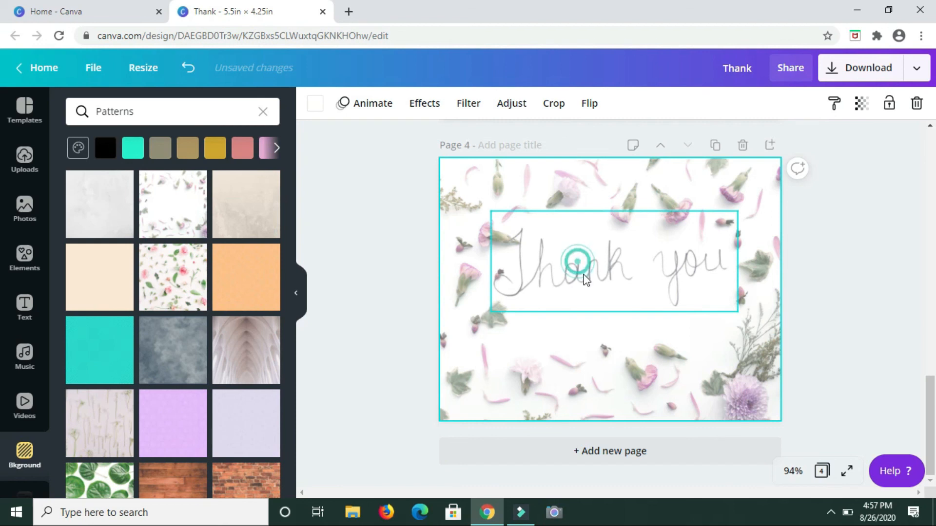
pyautogui.moveTo(590, 284); pyautogui.dragTo(592, 293)
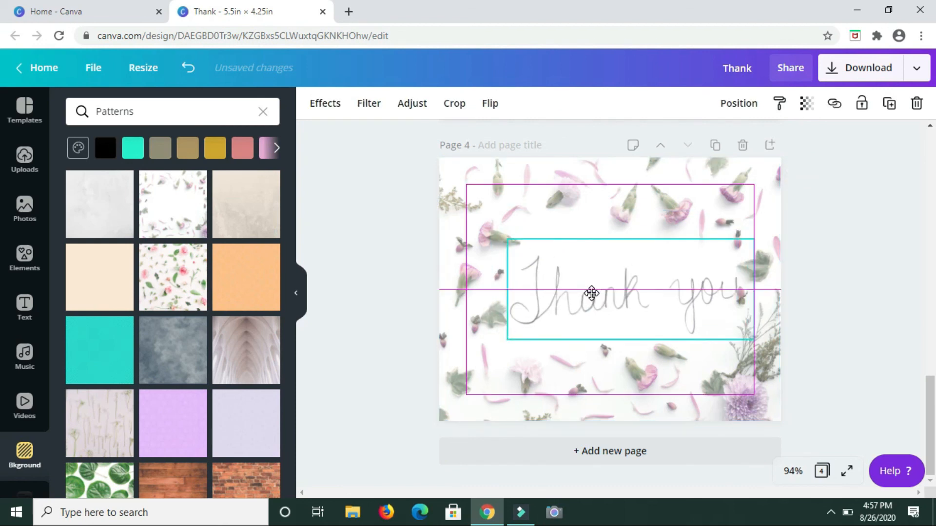
pyautogui.click(478, 276)
pyautogui.moveTo(654, 286); pyautogui.dragTo(641, 256)
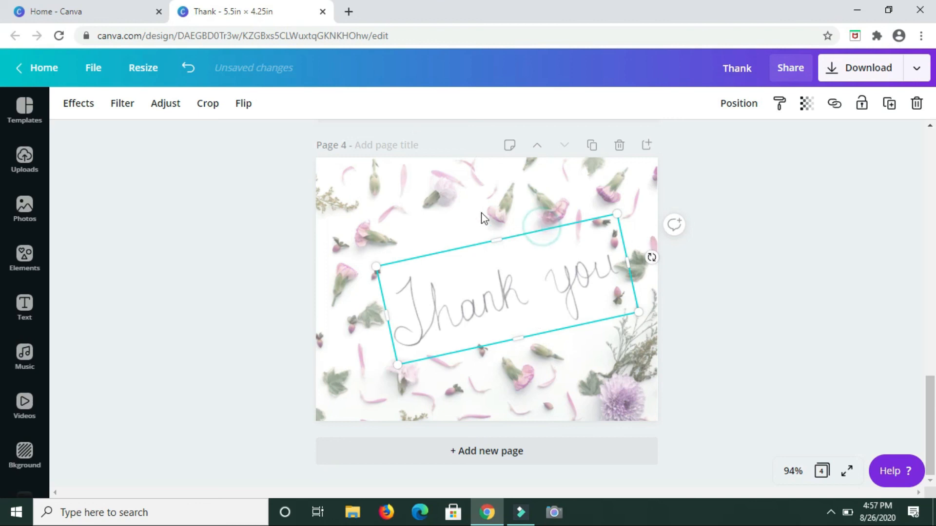
pyautogui.moveTo(499, 283); pyautogui.dragTo(484, 282)
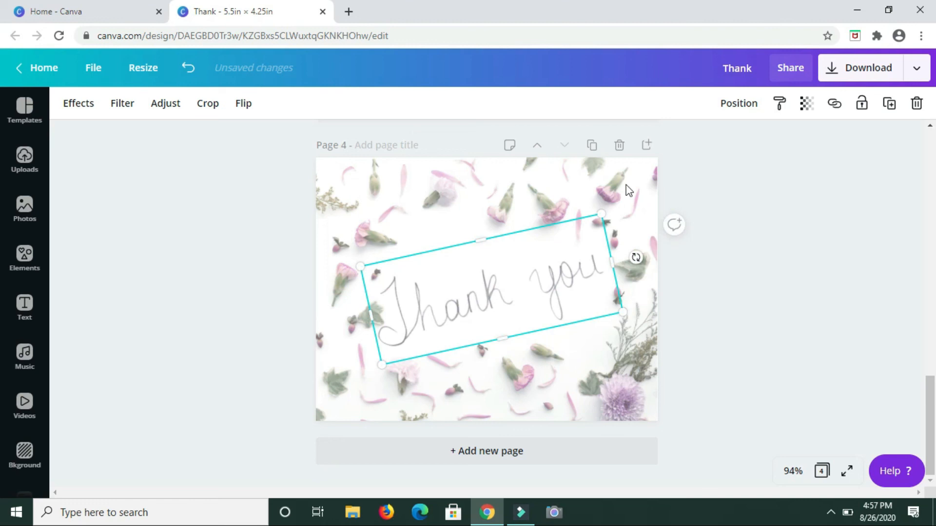
pyautogui.click(715, 191)
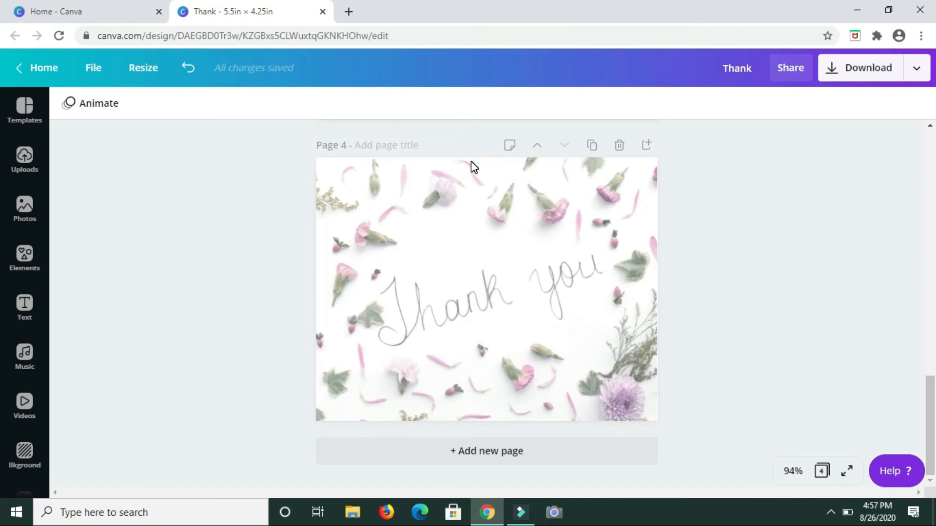
# - Try tinting page 4's floral background with the turquoise, gold and coral document colours and the brown of the minimalist concept 1 palette
pyautogui.click(512, 187)
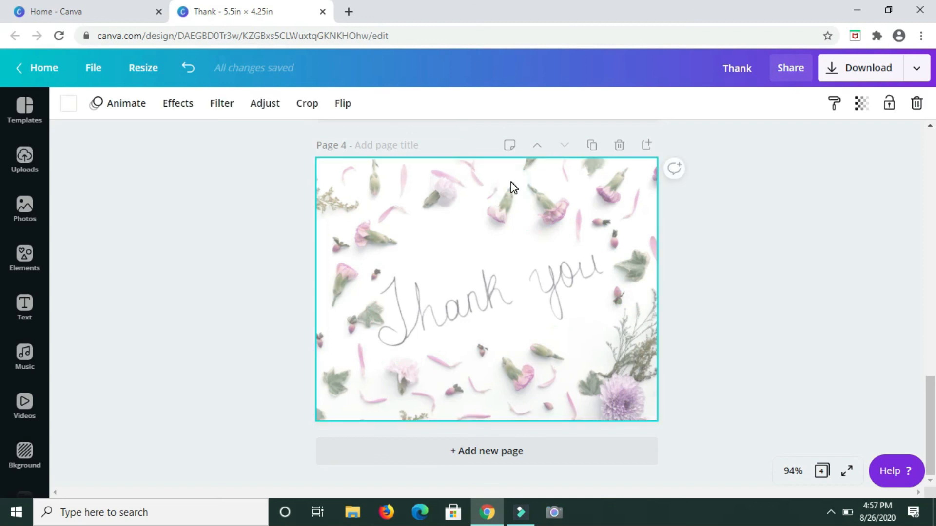
pyautogui.click(71, 106)
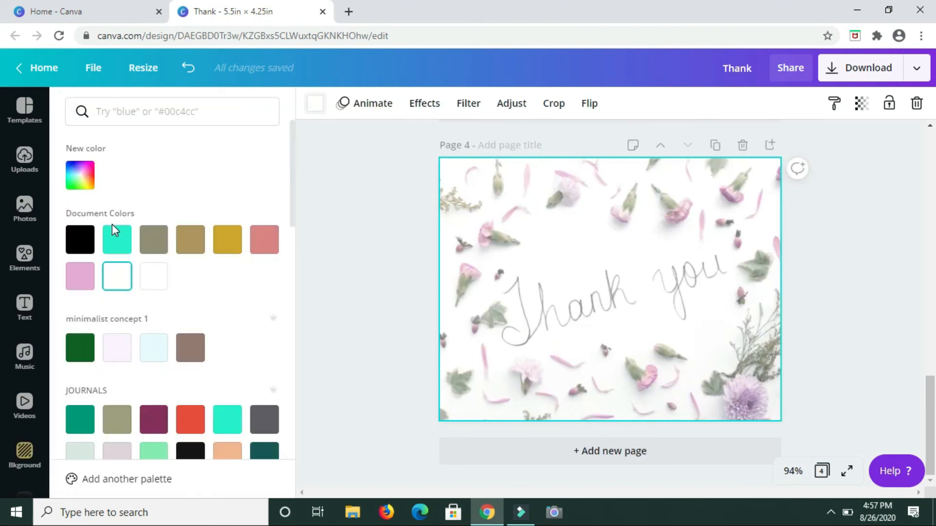
pyautogui.click(115, 242)
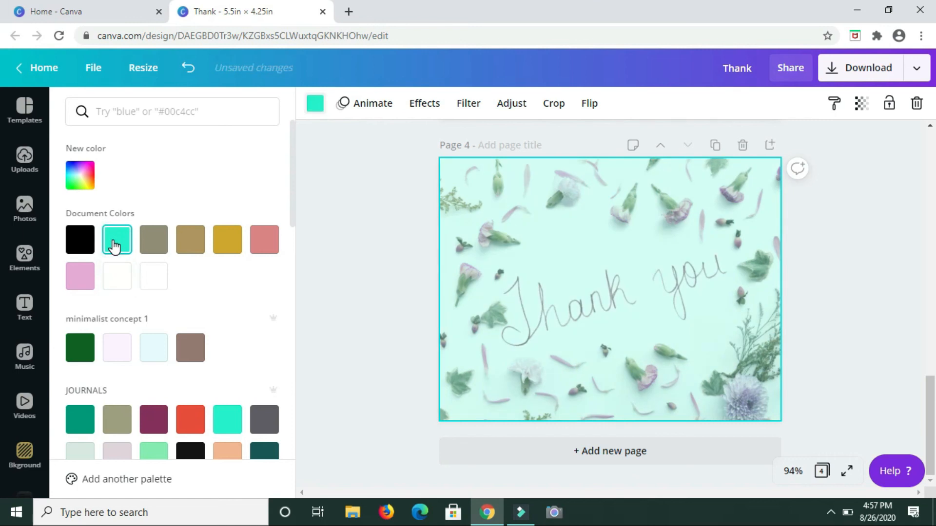
pyautogui.click(228, 248)
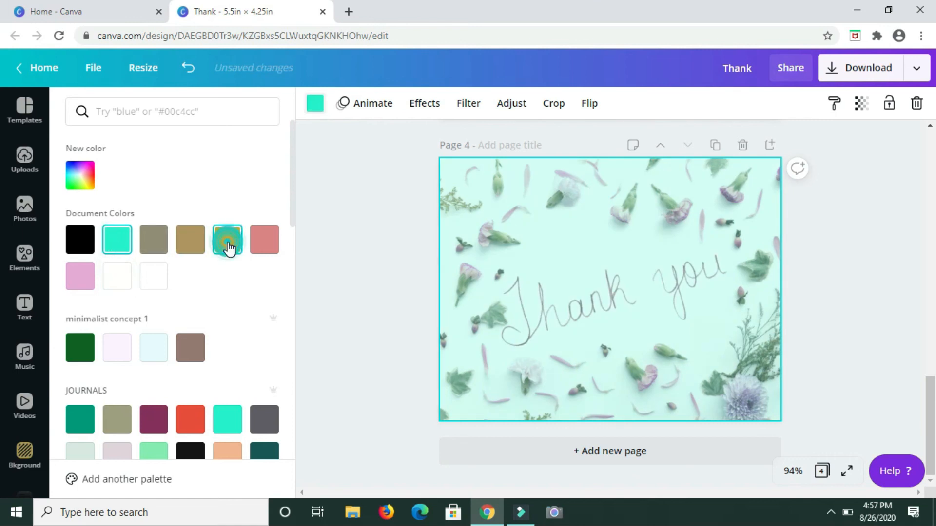
pyautogui.click(263, 247)
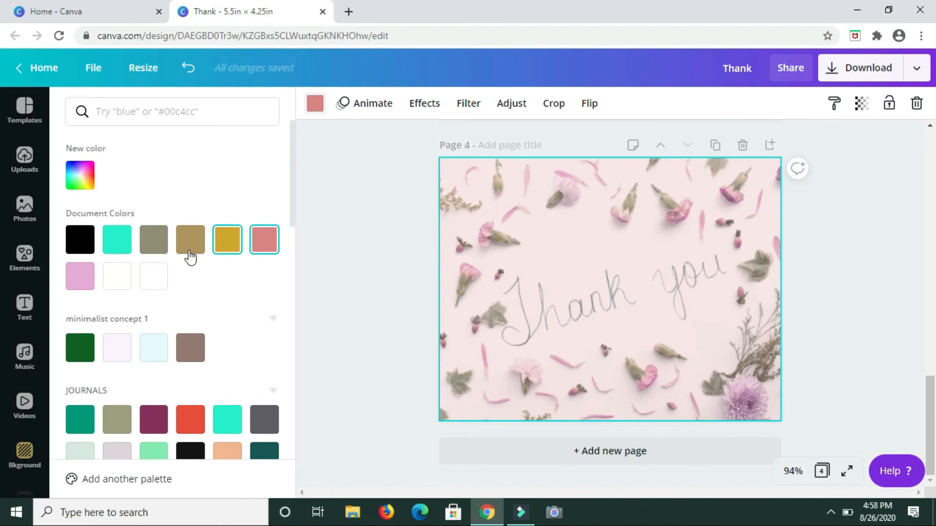
pyautogui.click(194, 350)
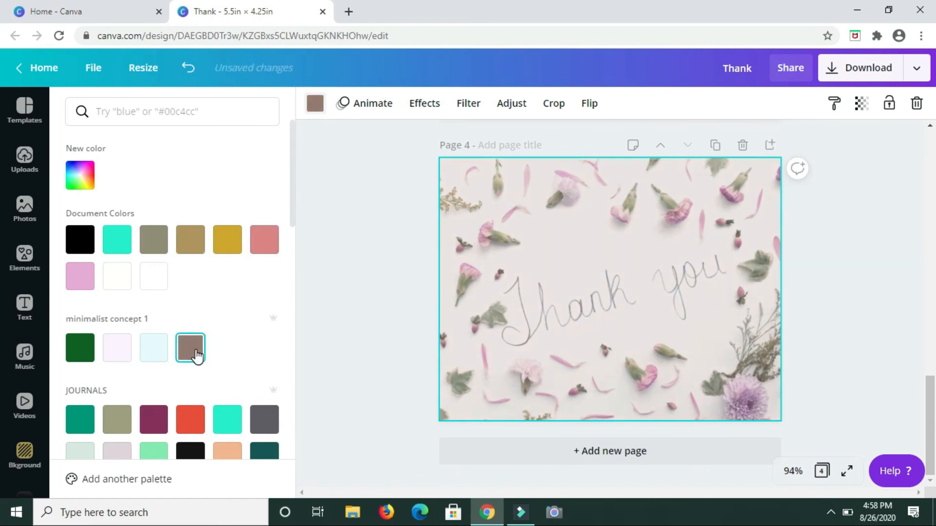
# - Try peach and tan tints from the JOURNALS and EBOOK SOCIAL MEDIA KIT palettes on page 4's floral background
pyautogui.scroll(-1, 220, 320)
pyautogui.scroll(-1, 221, 320)
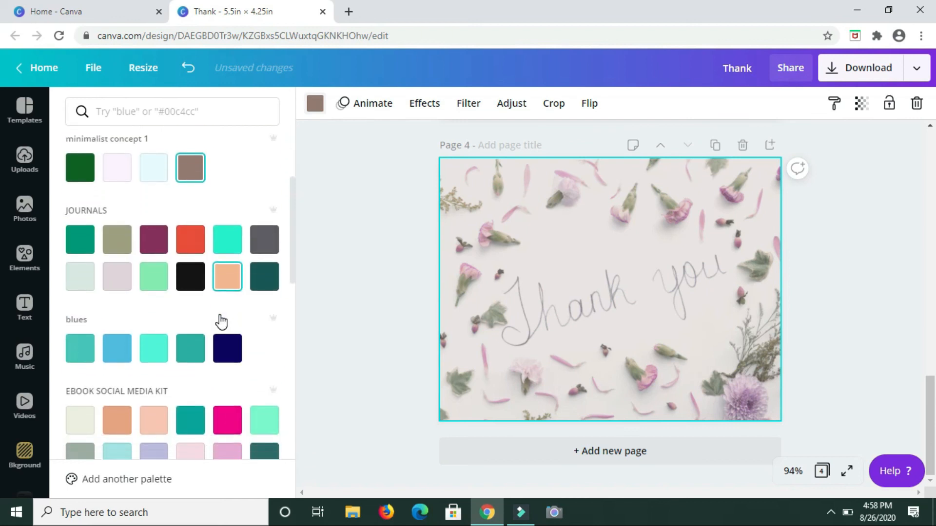
pyautogui.click(227, 278)
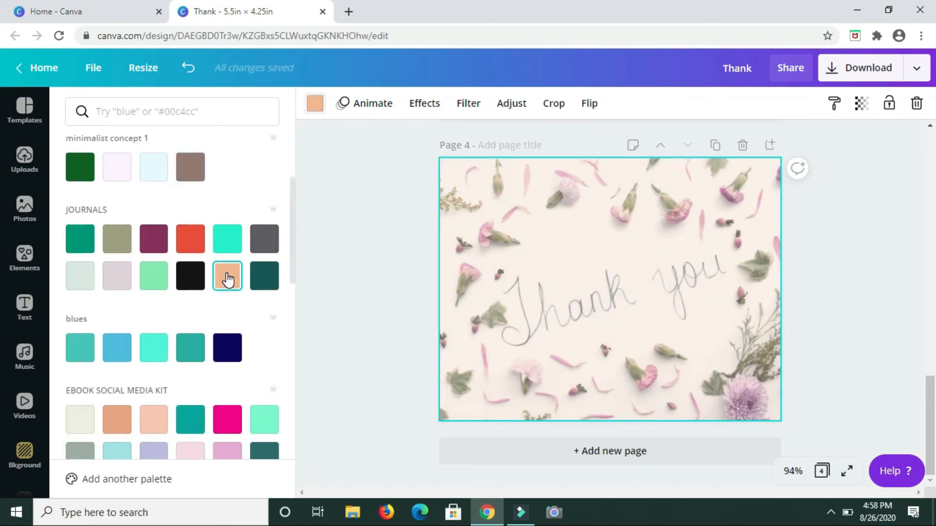
pyautogui.click(159, 423)
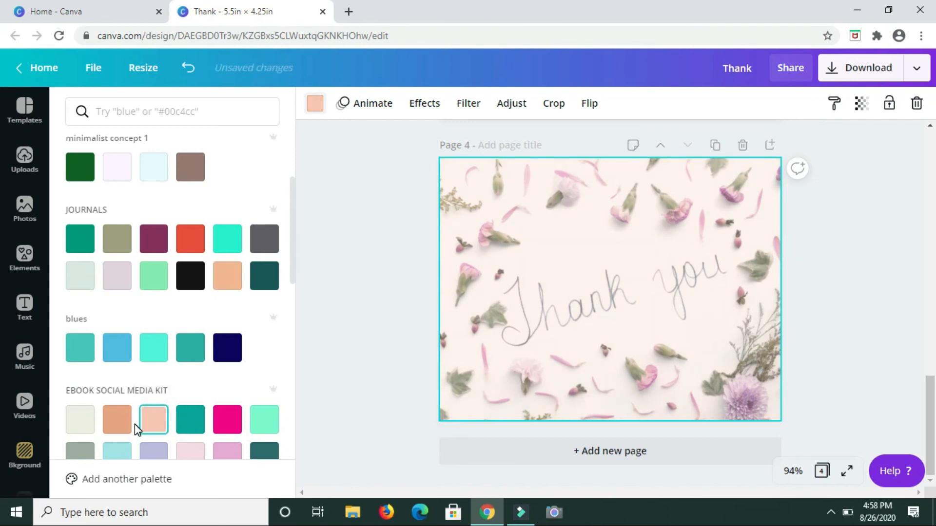
pyautogui.click(119, 427)
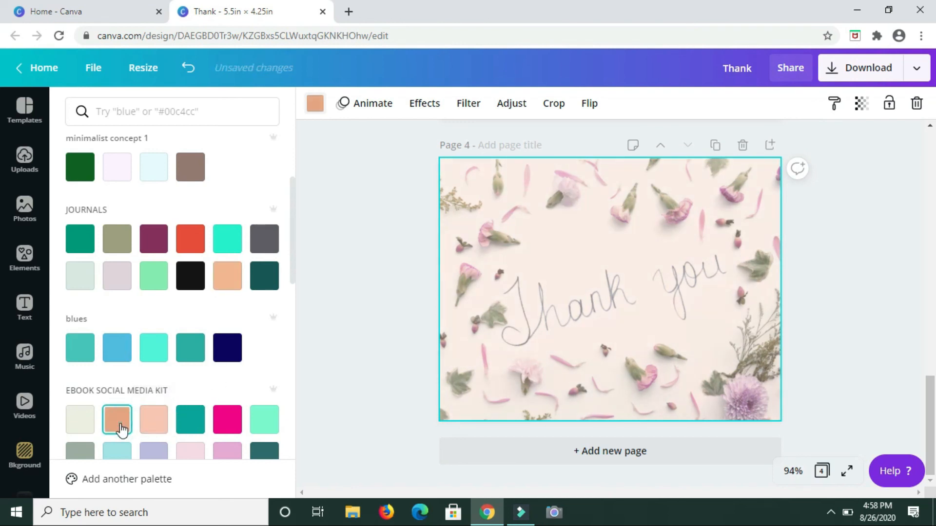
# - Try teal, hot pink, navy and dusty red tints from the EBOOK SOCIAL MEDIA KIT and blues palettes on page 4's background
pyautogui.scroll(-3, 156, 365)
pyautogui.click(190, 318)
pyautogui.click(189, 253)
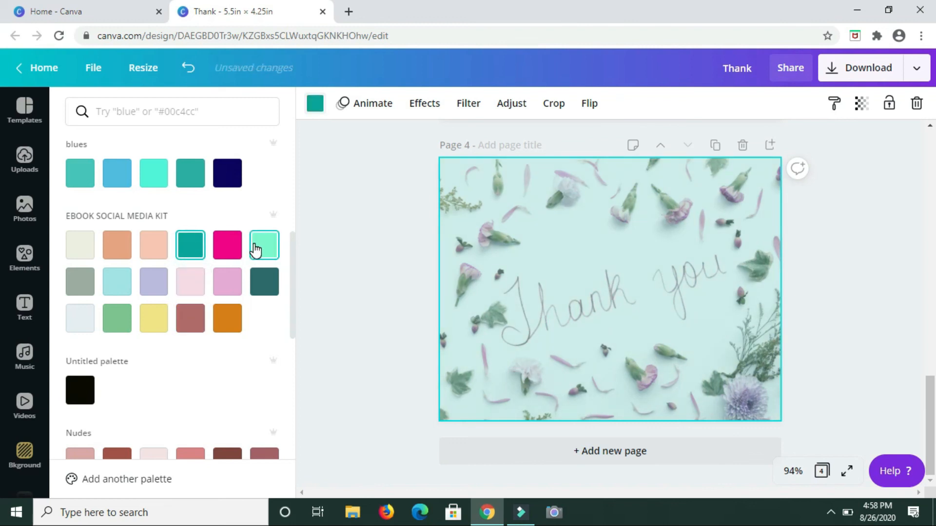
pyautogui.click(227, 245)
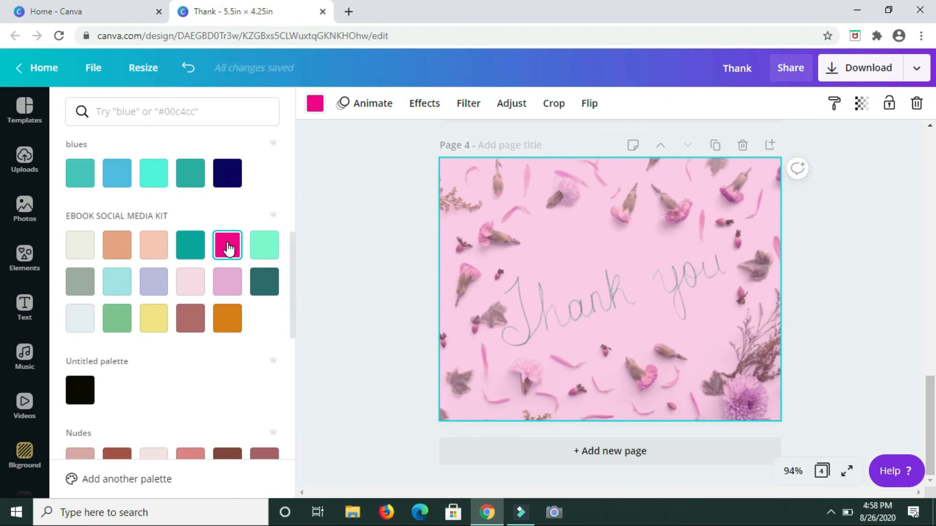
pyautogui.click(225, 181)
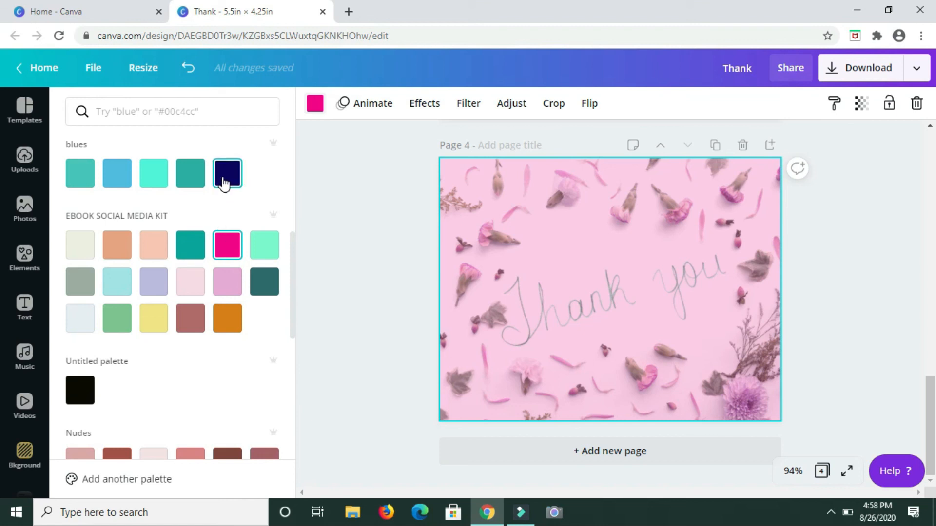
pyautogui.click(198, 321)
# - Try the reddish brown from the Nudes palette and the black and light blue from MATHSUNDERSTOOD on page 4's background
pyautogui.scroll(-4, 234, 370)
pyautogui.click(119, 280)
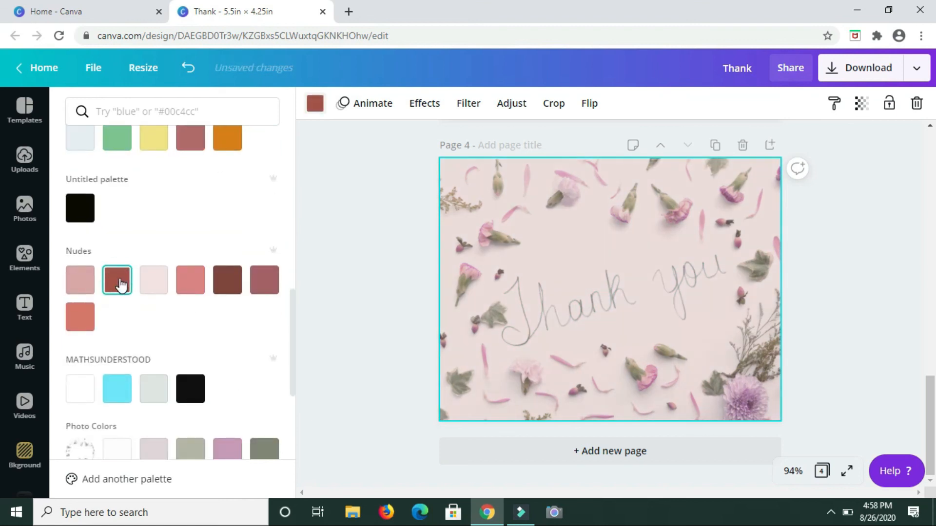
pyautogui.click(190, 388)
pyautogui.click(130, 392)
# - Set the colour of page 4's floral background to the last white swatch among the document colours
pyautogui.click(155, 275)
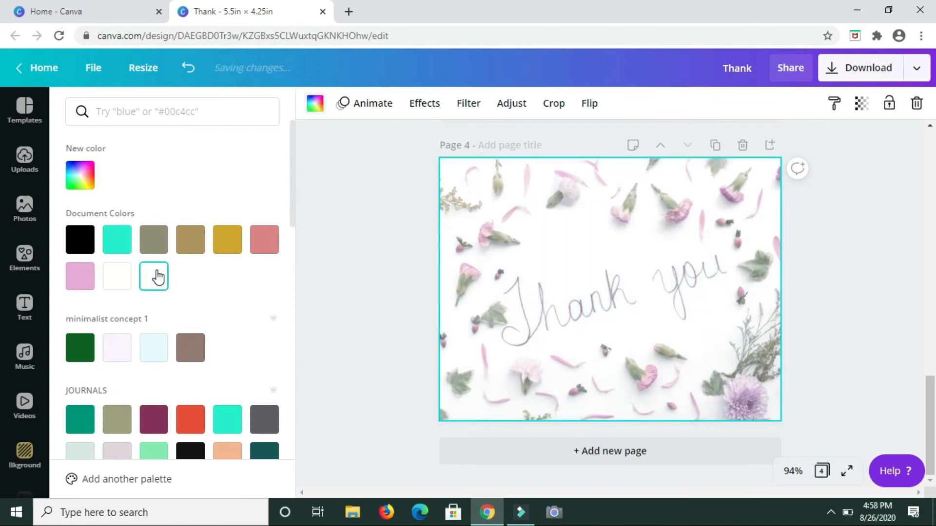
pyautogui.click(388, 245)
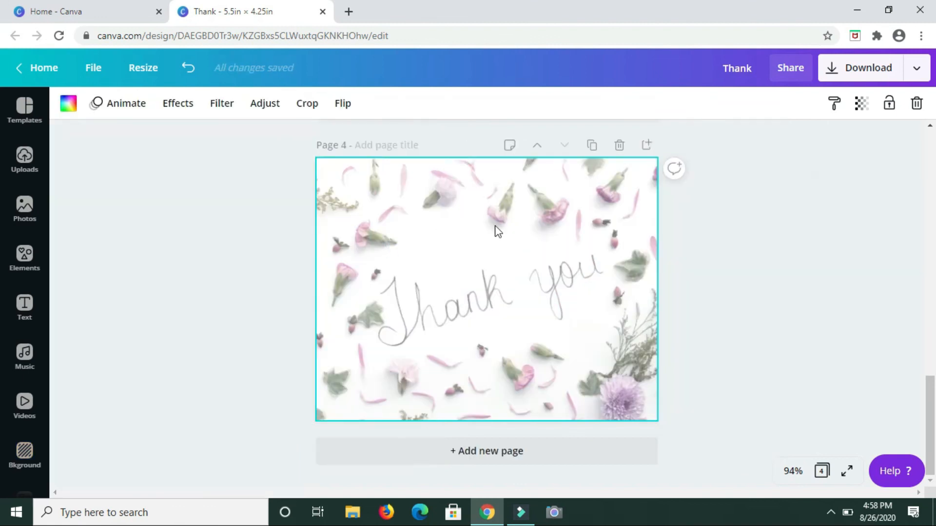
# - Review the "Thank You" card designs on pages 2 to 4
pyautogui.scroll(1, 798, 306)
pyautogui.scroll(4, 797, 305)
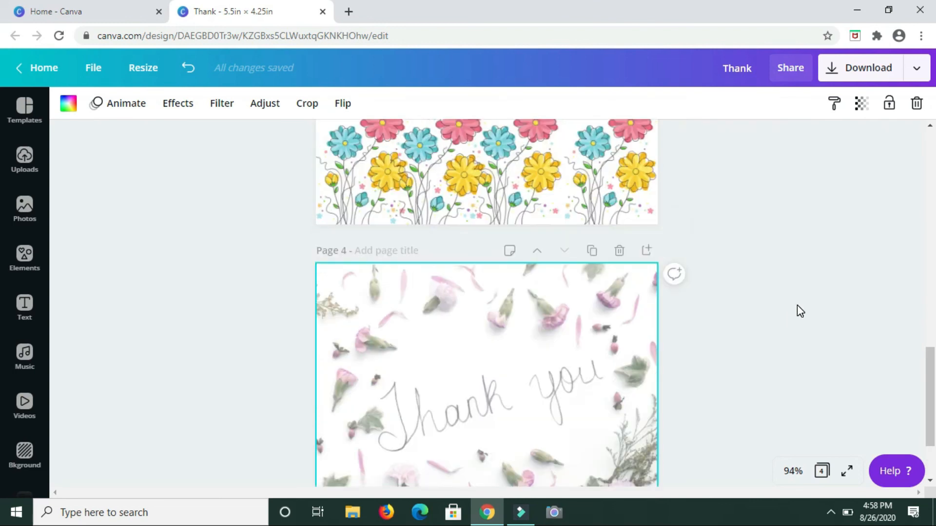
pyautogui.scroll(12, 797, 305)
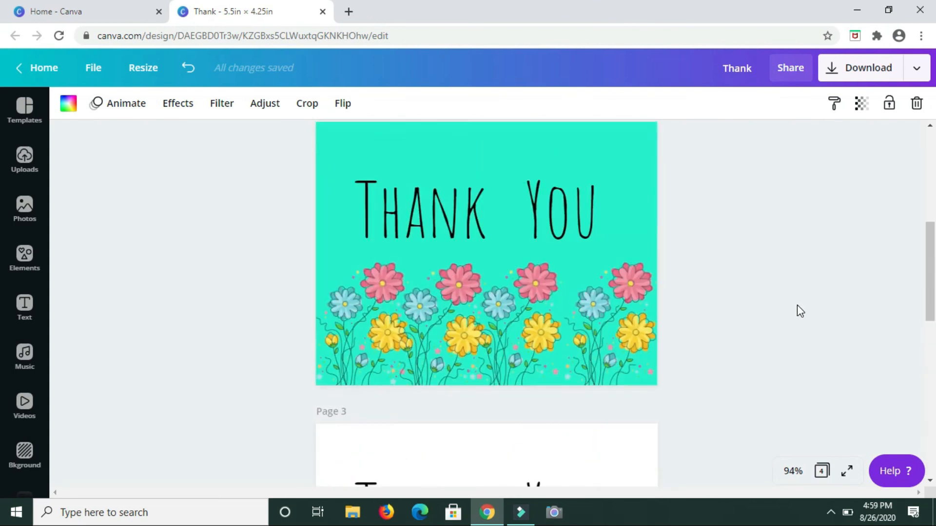
pyautogui.scroll(-10, 797, 306)
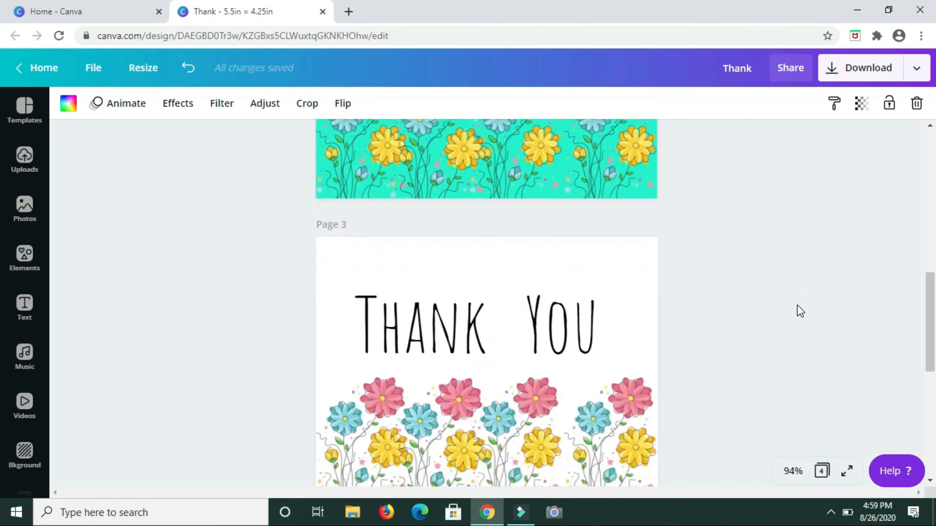
pyautogui.scroll(-7, 797, 305)
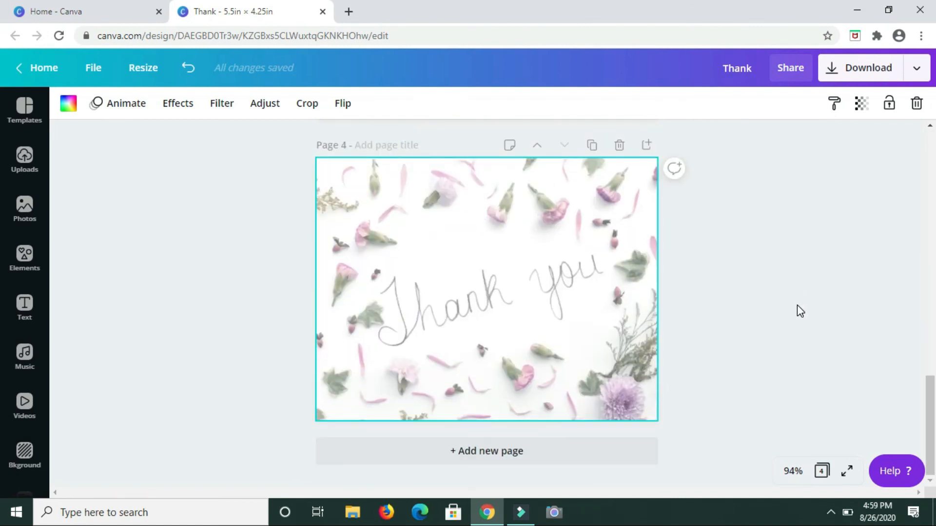